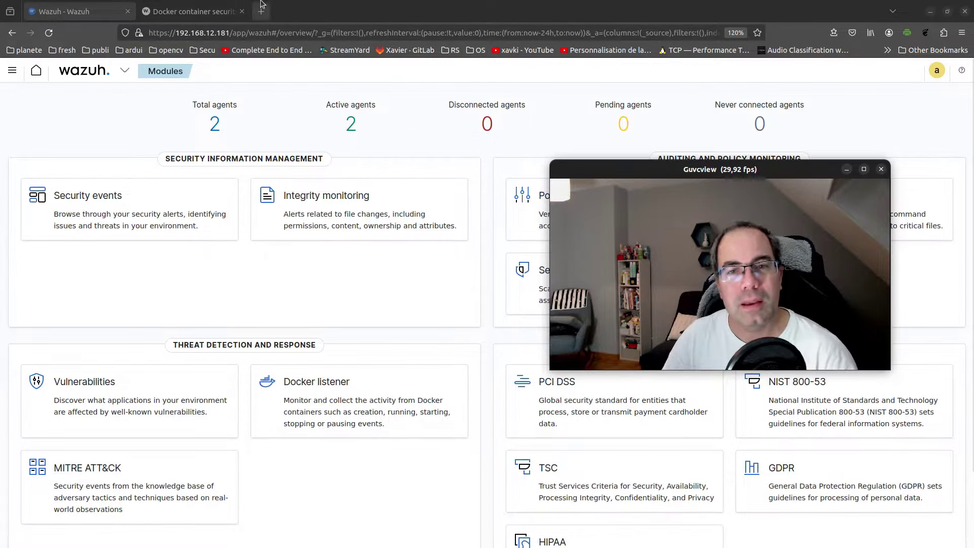
Step: Skim the introduction of the Wazuh blog article on Docker container security monitoring and switch to the terminal
left_click(192, 11)
scroll(399, 326, "up", 5)
scroll(398, 327, "up", 3)
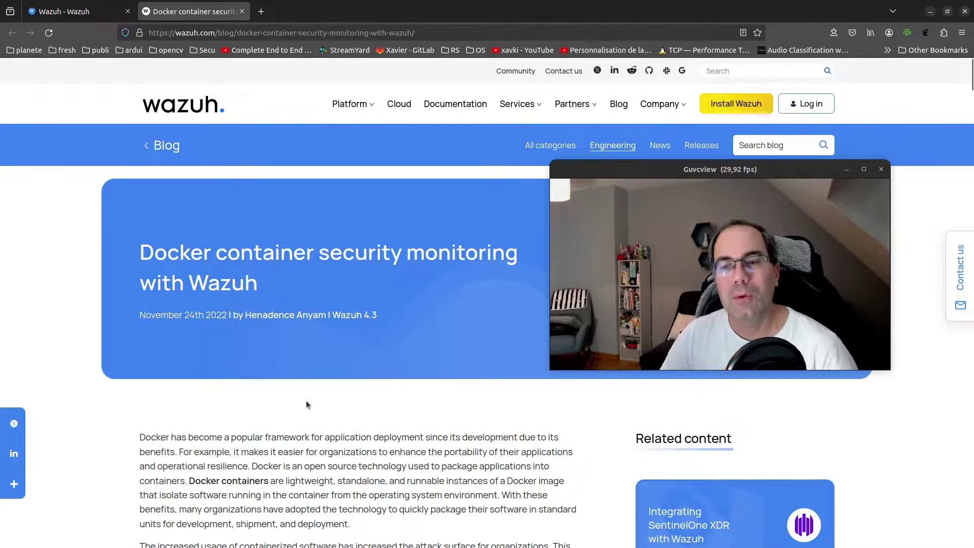
scroll(322, 408, "down", 2)
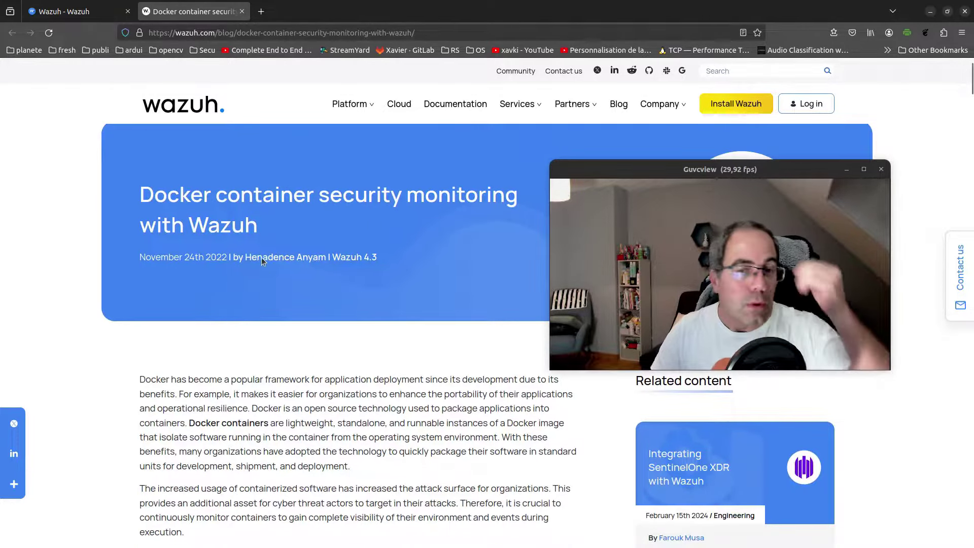
scroll(383, 357, "down", 1)
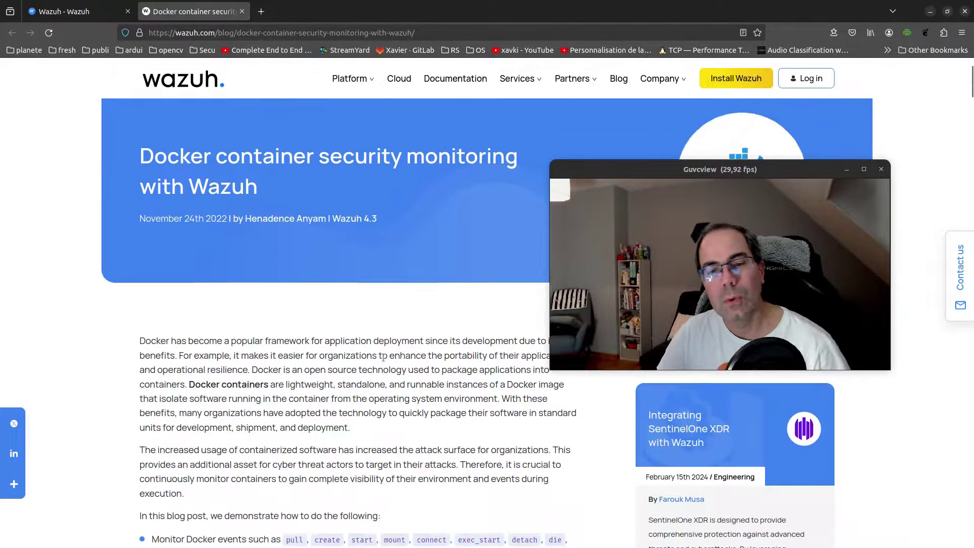
scroll(381, 357, "down", 15)
scroll(375, 348, "up", 13)
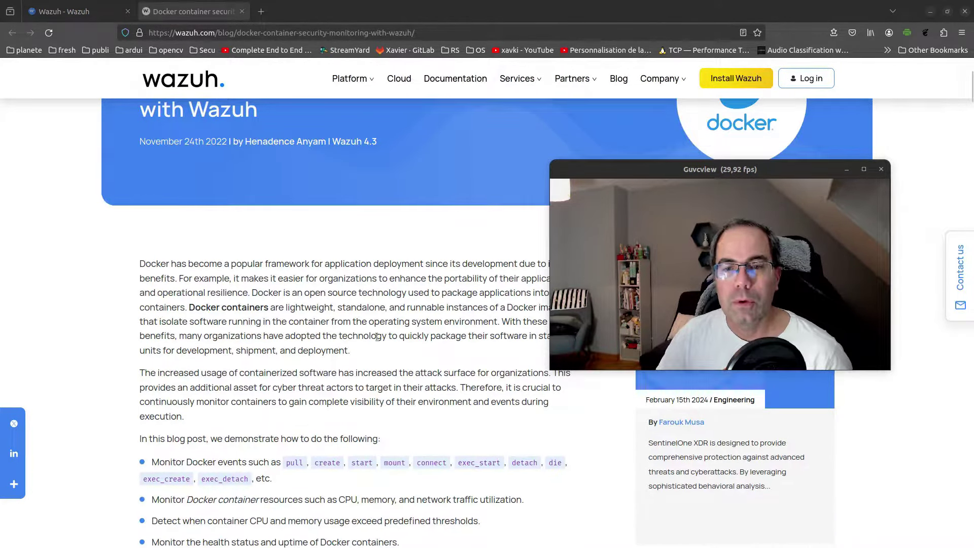
key("alt+Tab")
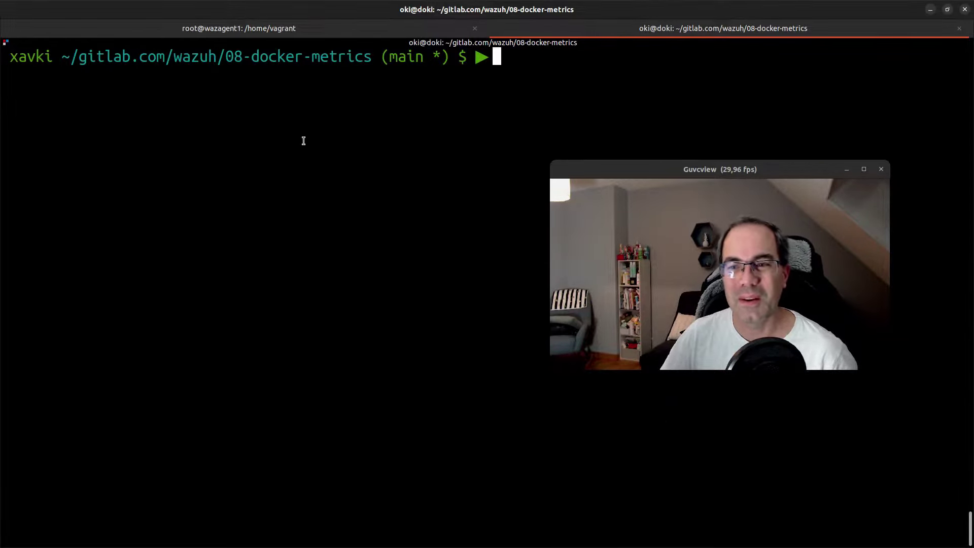
type("cat ")
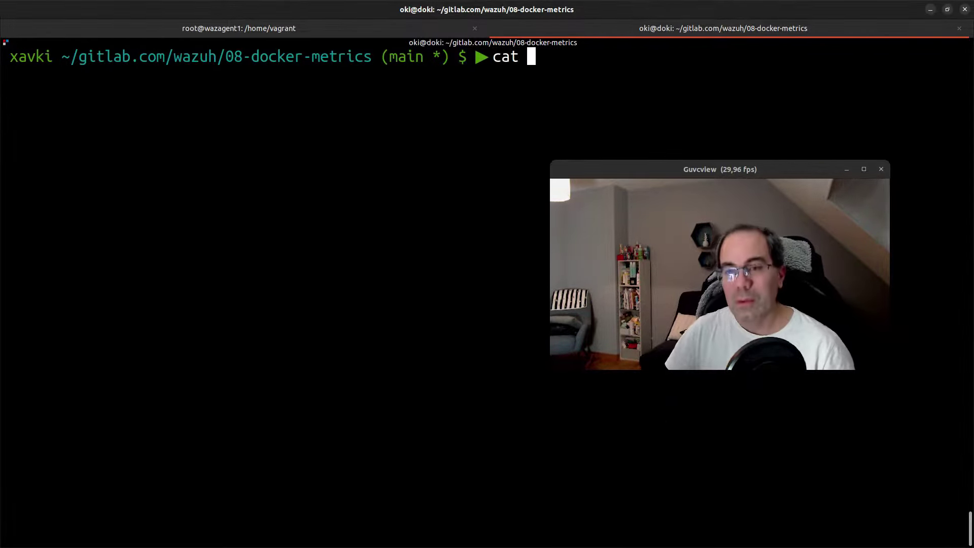
type("slides.md")
key("BackSpace")
key("BackSpace")
key("BackSpace")
key("BackSpace")
key("BackSpace")
key("BackSpace")
key("BackSpace")
key("BackSpace")
key("BackSpace")
key("BackSpace")
key("BackSpace")
key("BackSpace")
key("BackSpace")
key("BackSpace")
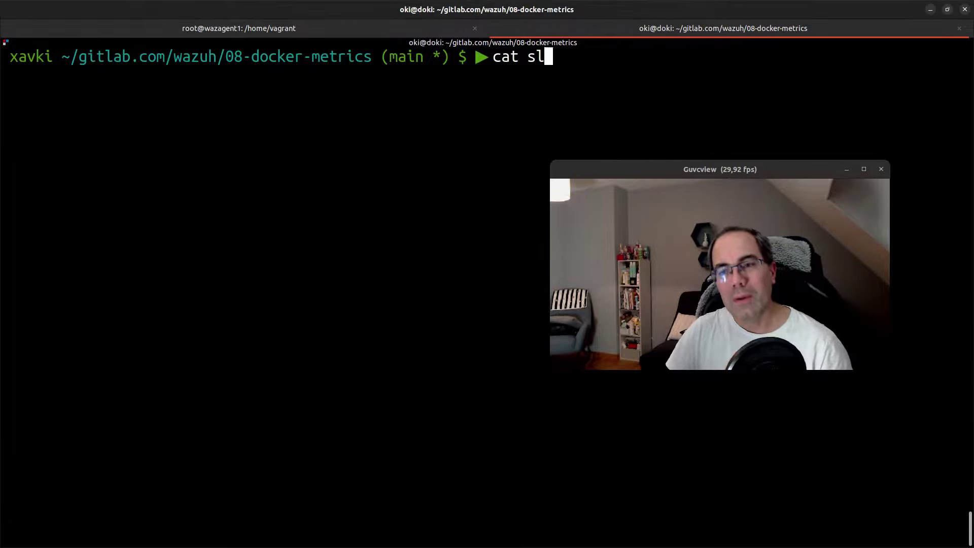
Step: Enter a cat command at the prompt with the path completed to ../07-docker-events/, without running it yet
type("cat ..")
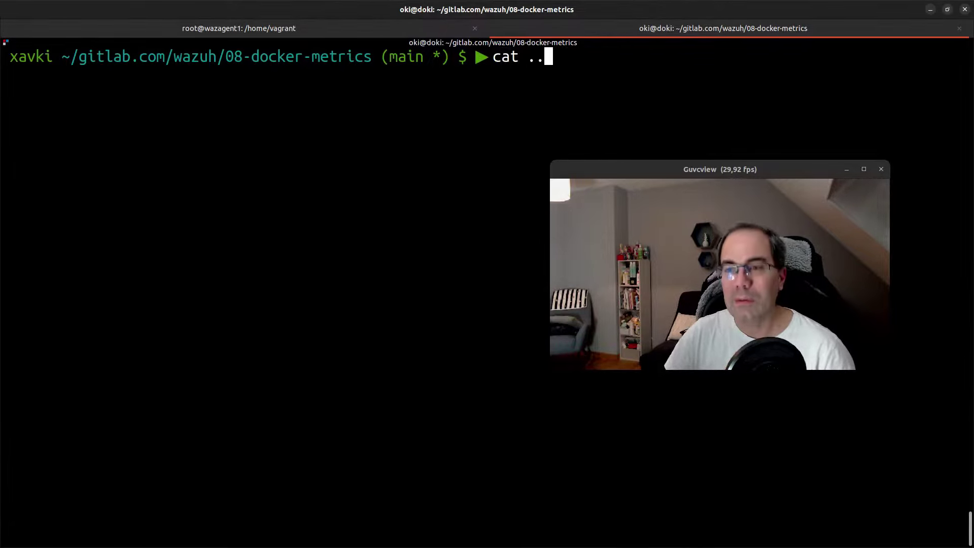
type("/07")
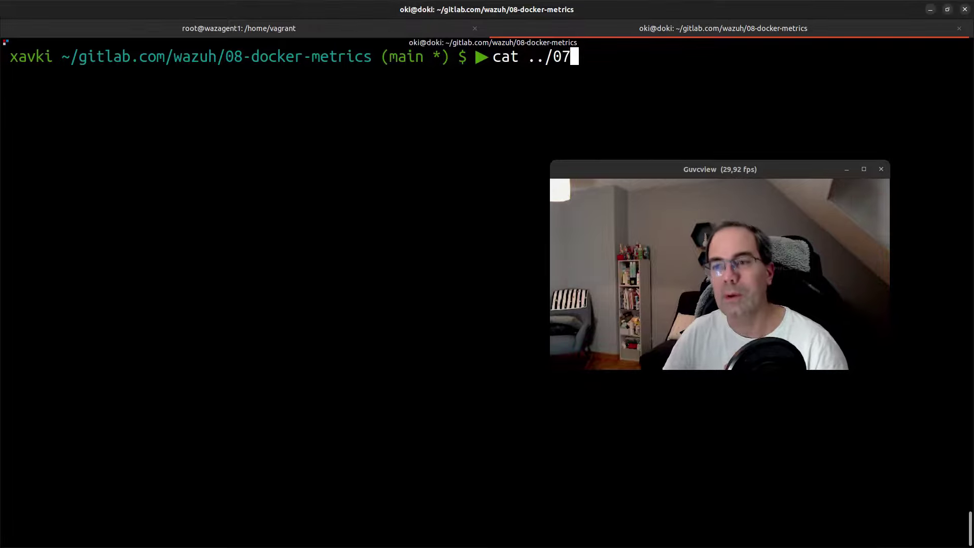
key("Tab")
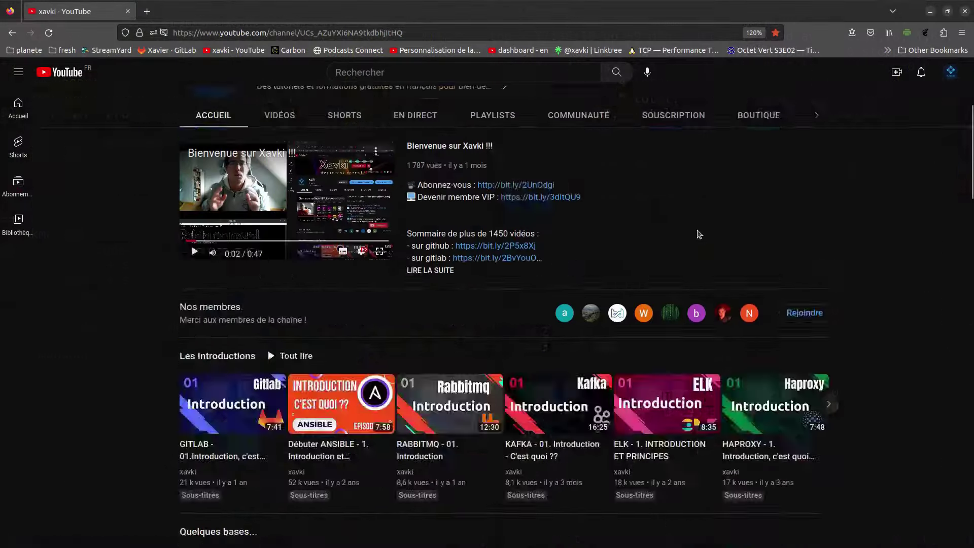
scroll(699, 235, "down", 15)
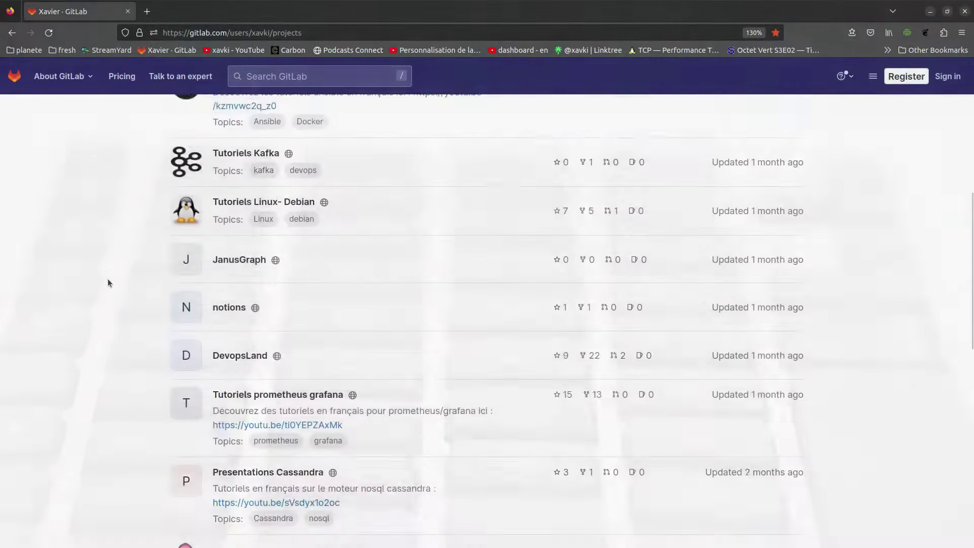
scroll(108, 279, "down", 10)
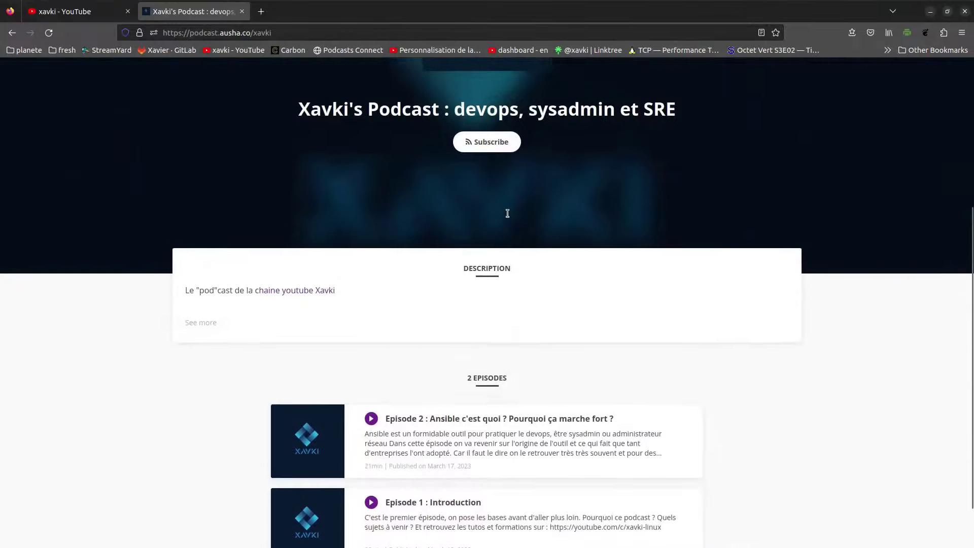
scroll(507, 214, "down", 2)
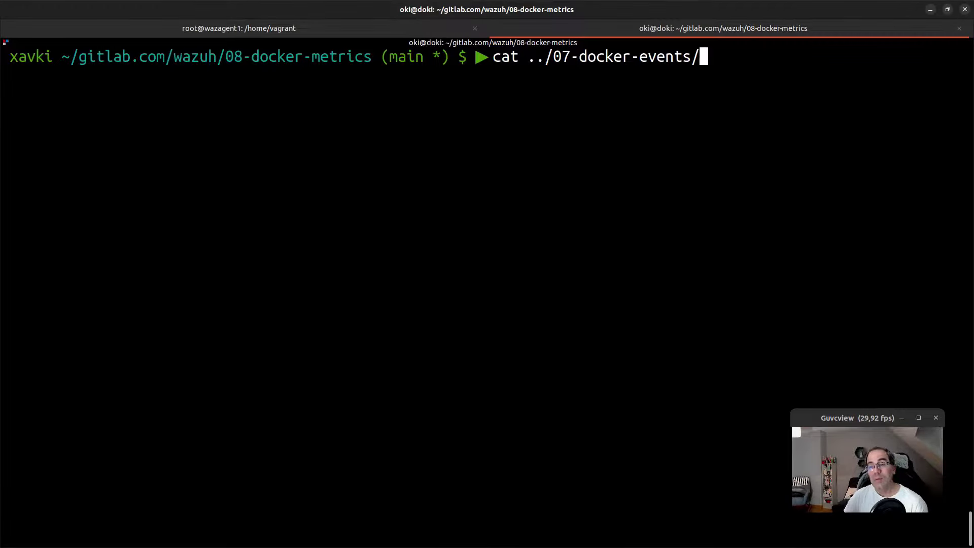
Step: Print ../07-docker-events/slides.md and go back to its Docker installation section
type("slides.md")
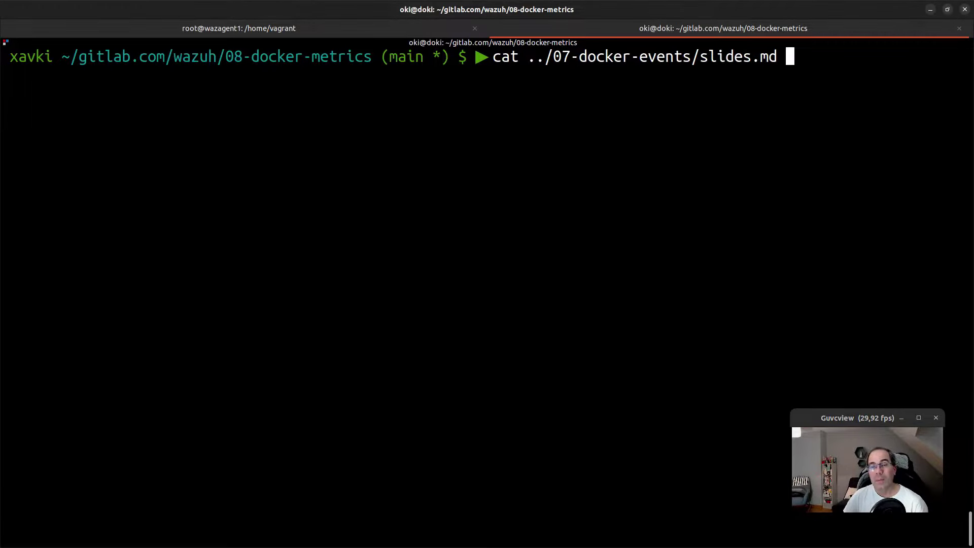
key("Return")
scroll(533, 300, "up", 6)
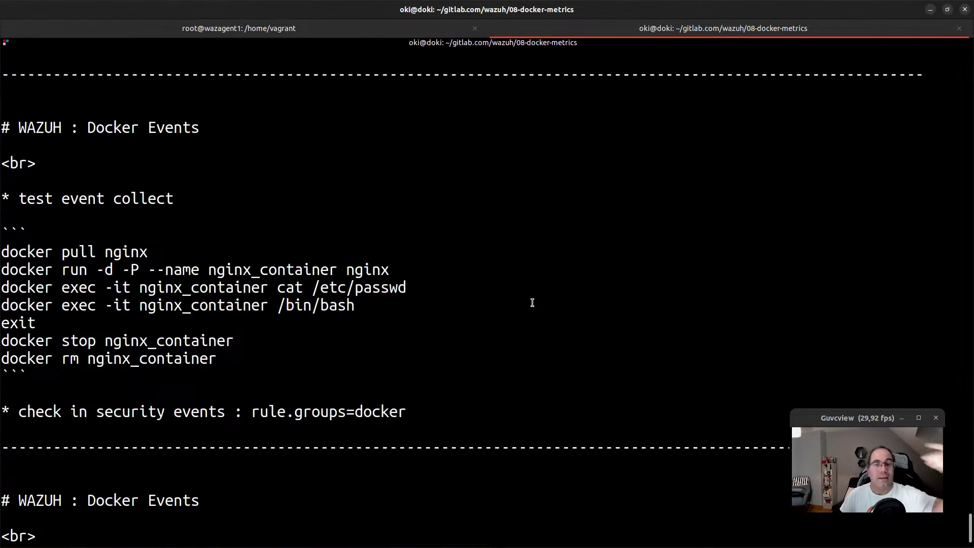
scroll(489, 338, "up", 7)
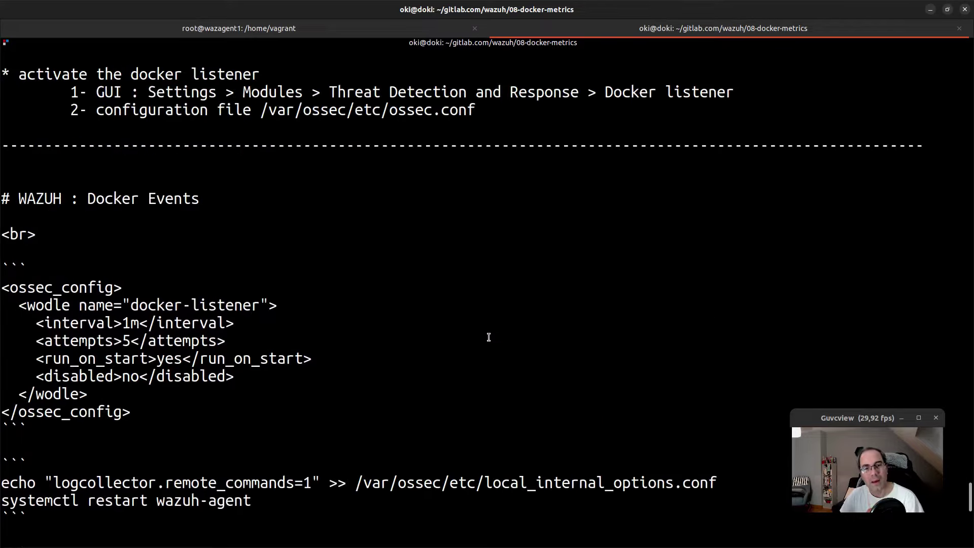
scroll(155, 224, "up", 1)
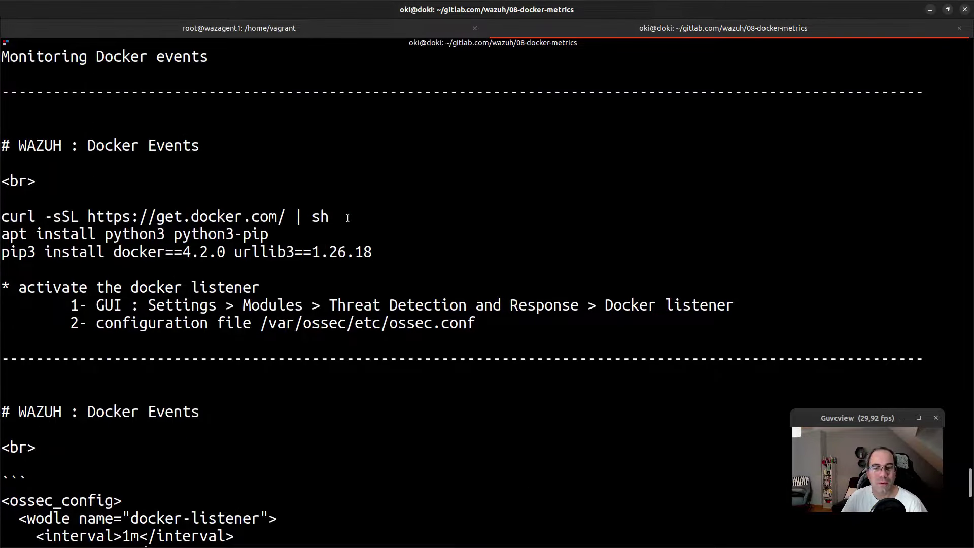
Step: Review the Docker, python3-pip and pip3 install commands in the Docker Events notes, highlighting each line
left_click_drag(348, 218, 1, 224)
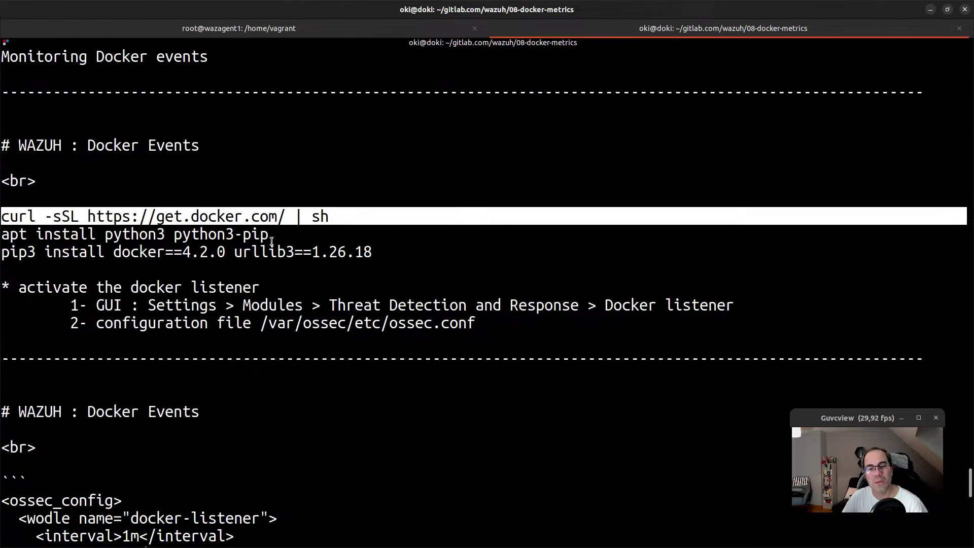
left_click_drag(272, 240, 2, 234)
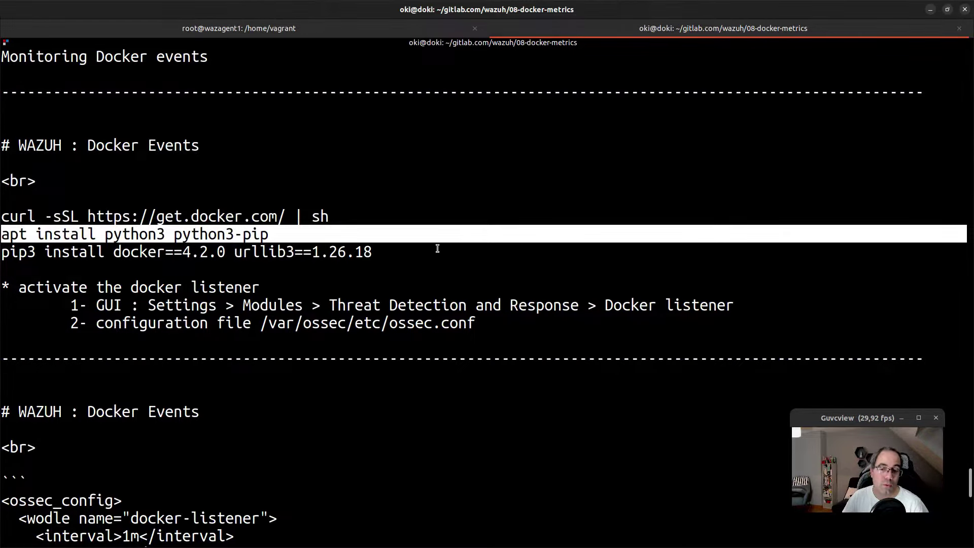
left_click_drag(438, 248, 2, 252)
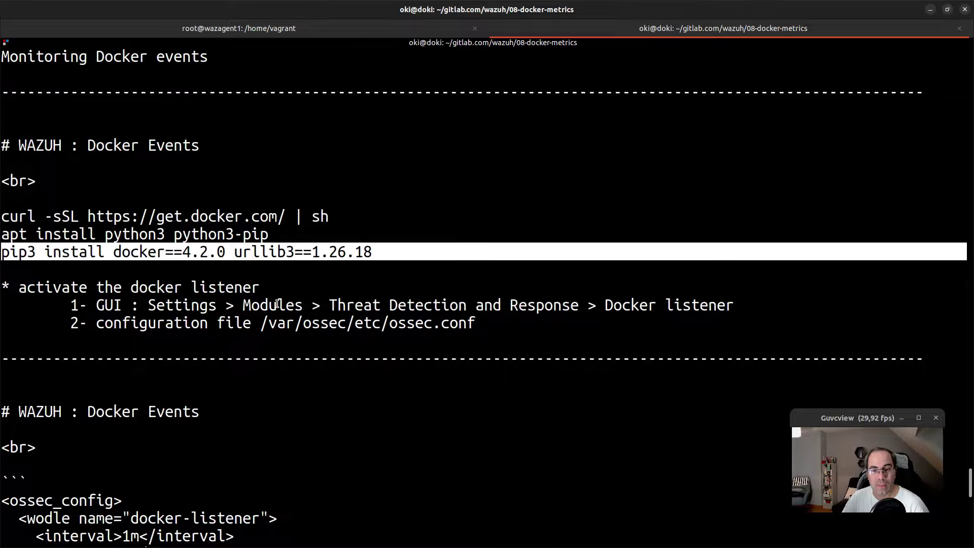
scroll(278, 304, "down", 1)
scroll(345, 449, "down", 2)
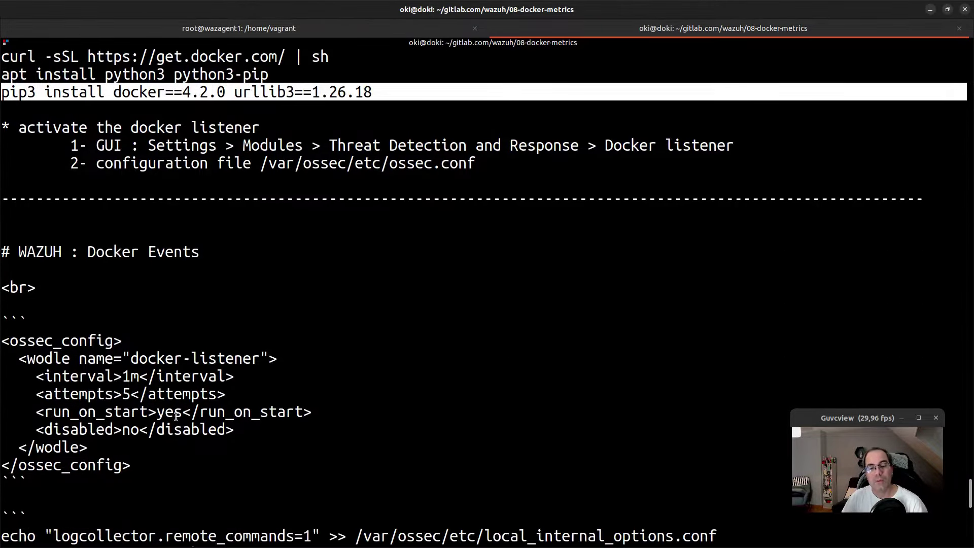
Step: Highlight the docker-listener ossec_config block and the echo line that adds logcollector.remote_commands=1 to local_internal_options.conf
left_click_drag(125, 467, 10, 349)
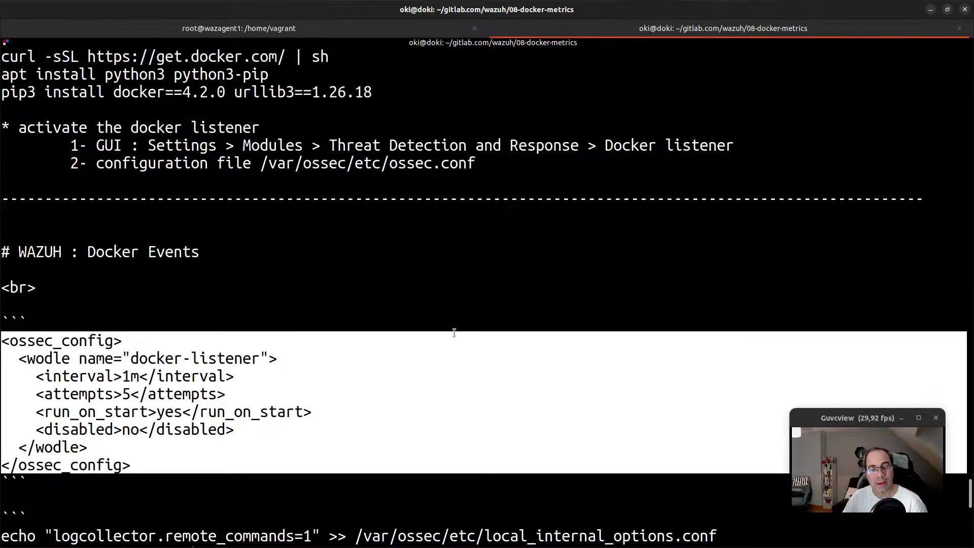
scroll(523, 381, "down", 3)
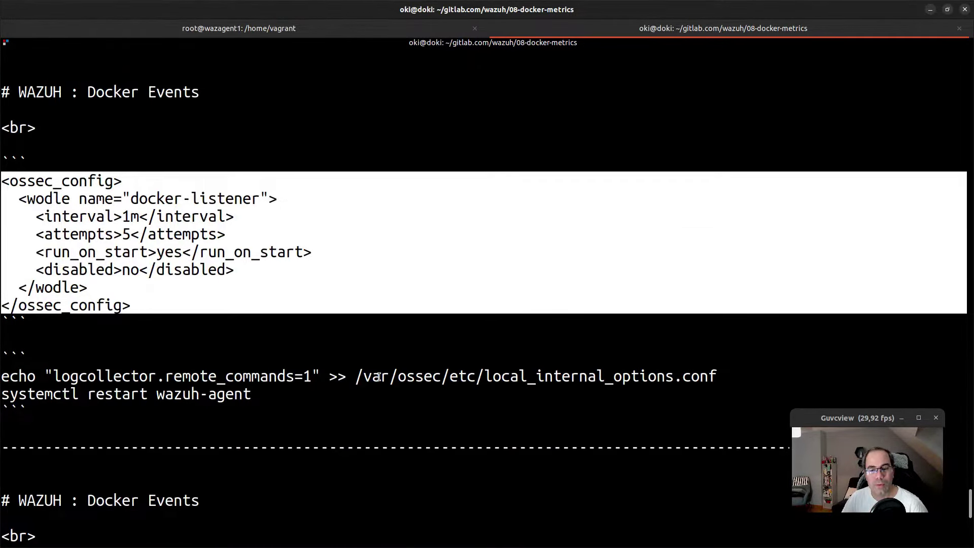
left_click_drag(709, 378, 1, 378)
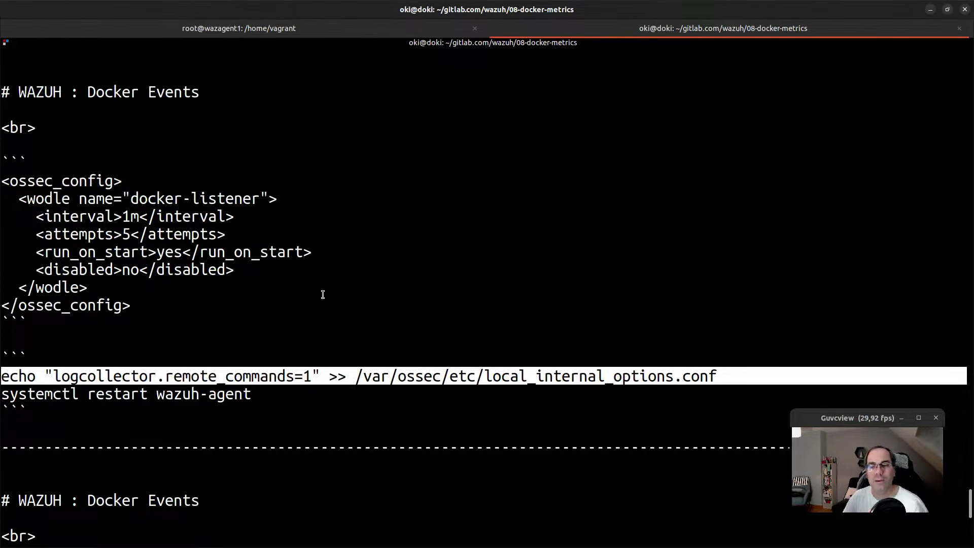
Step: Glance at the wazagent1 session, return to the 08-docker-metrics session and print its slides.md, going back to the Docker Metrics introduction
left_click(280, 29)
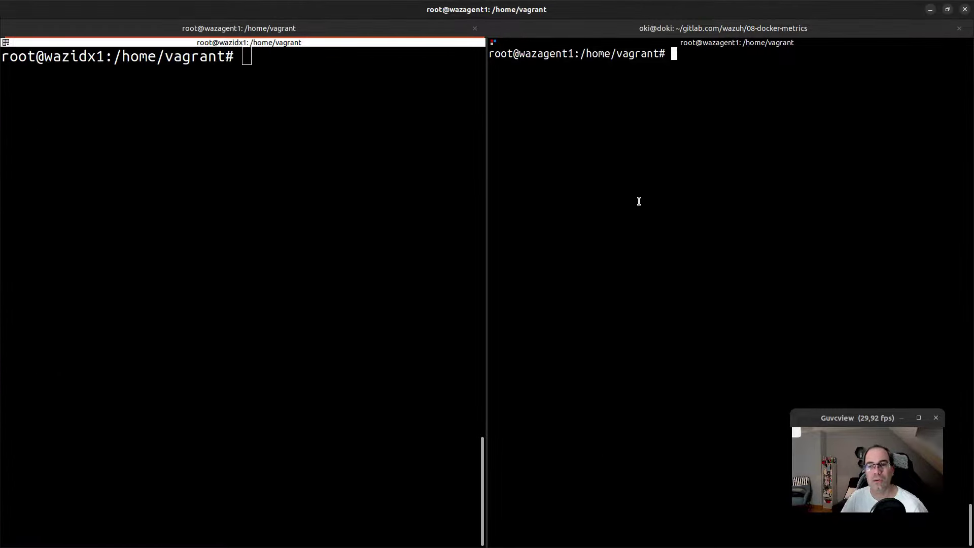
left_click(538, 30)
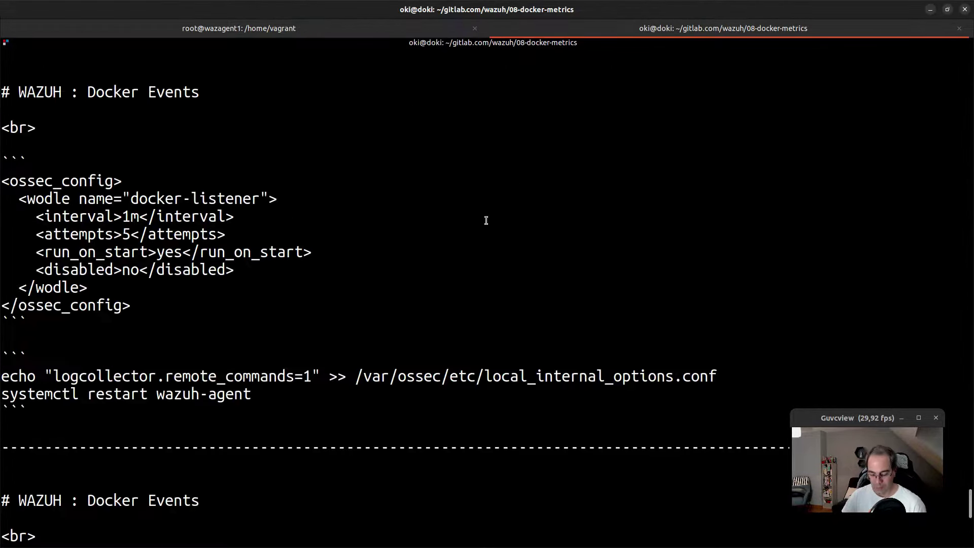
type("q")
type("cat s")
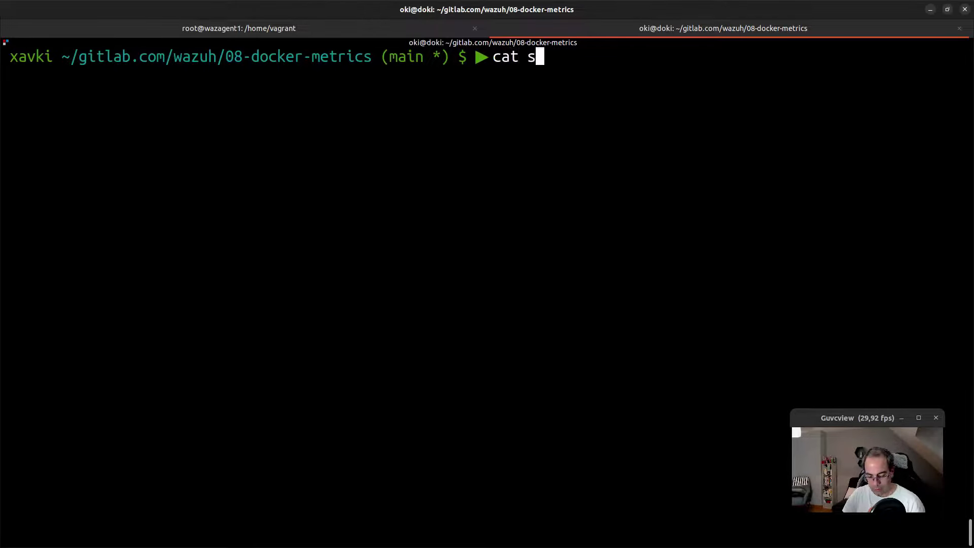
key("Tab")
key("Return")
scroll(291, 272, "up", 15)
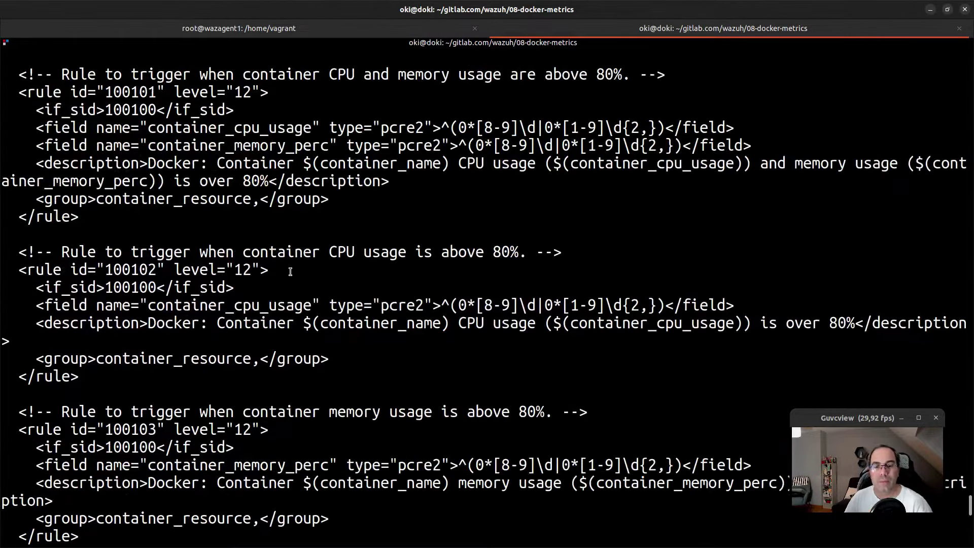
scroll(290, 271, "up", 20)
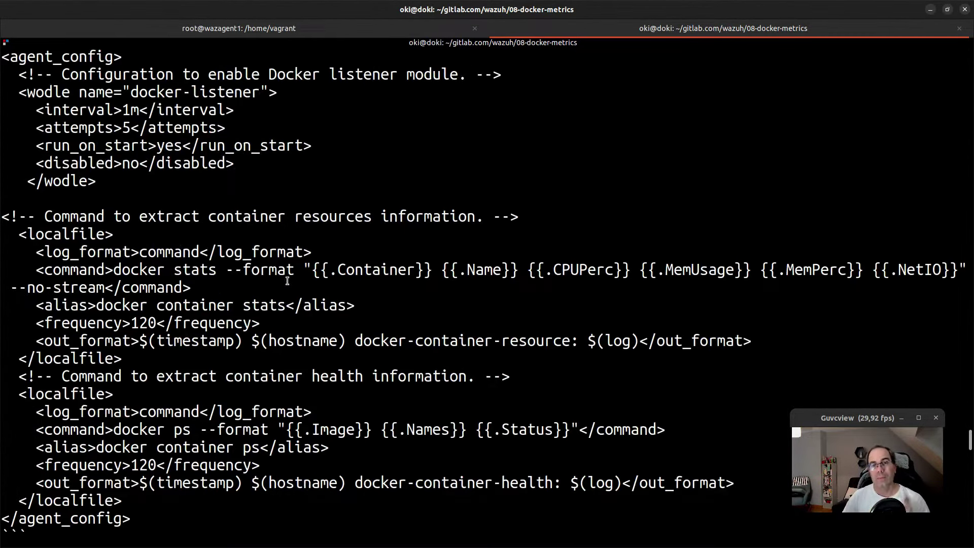
scroll(287, 281, "up", 20)
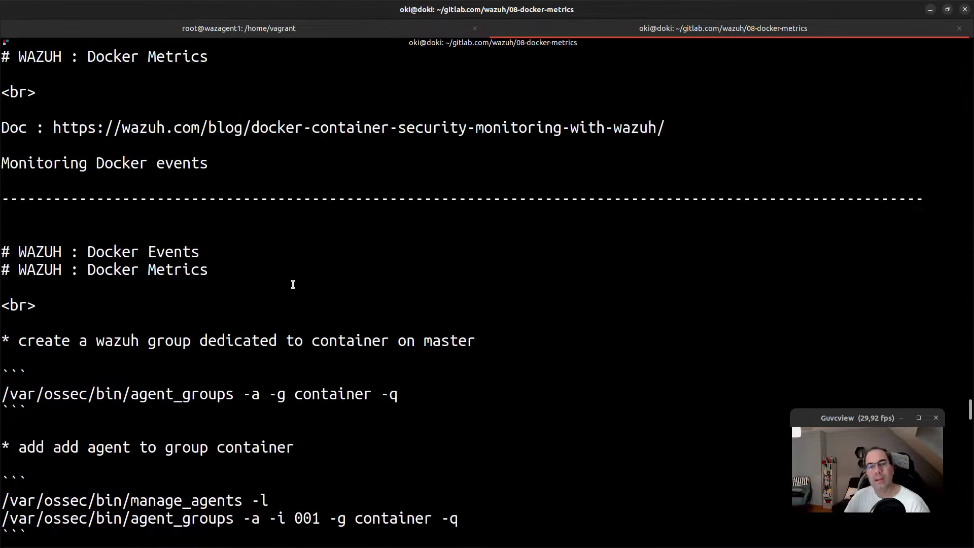
Step: Review the Docker Metrics introduction and the container group commands, highlighting the two consecutive Docker Events and Docker Metrics headings
scroll(292, 284, "down", 4)
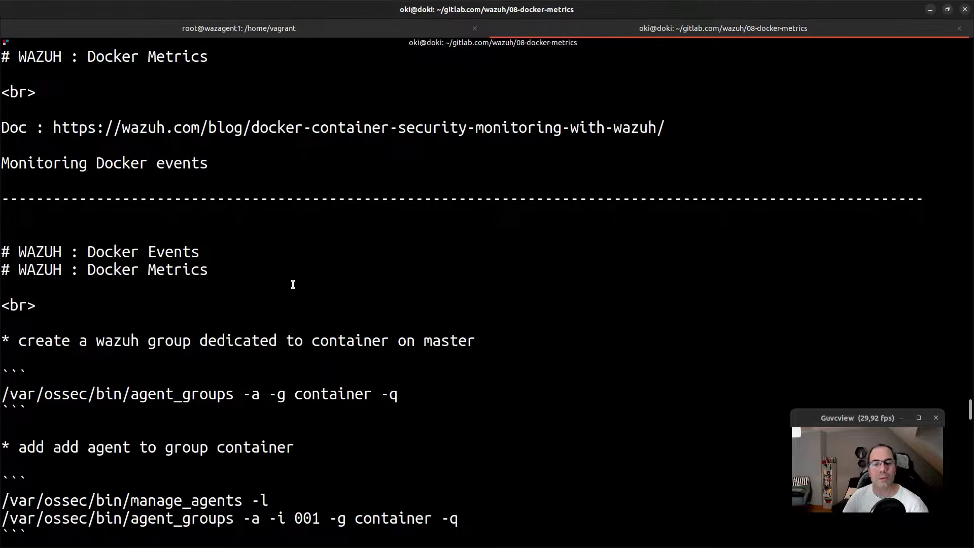
scroll(293, 284, "up", 5)
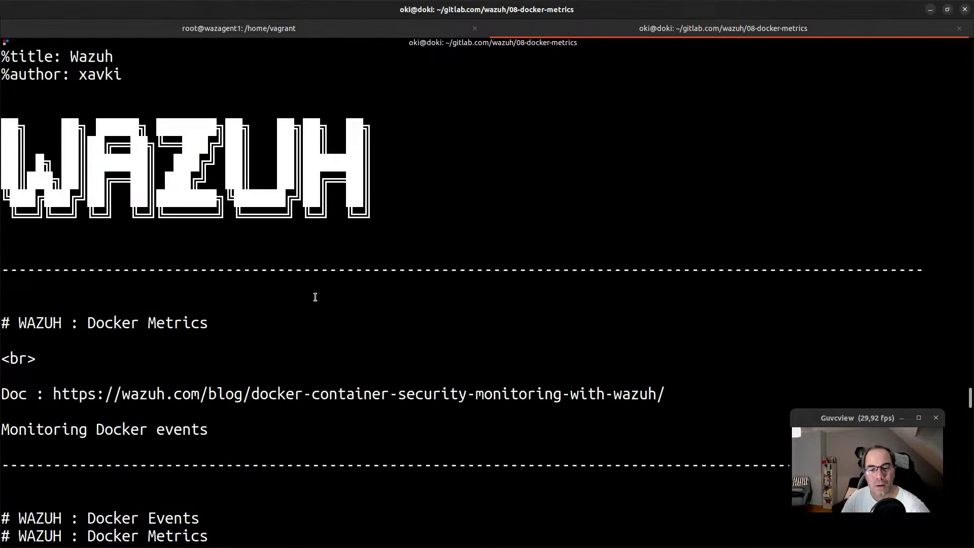
scroll(315, 297, "down", 1)
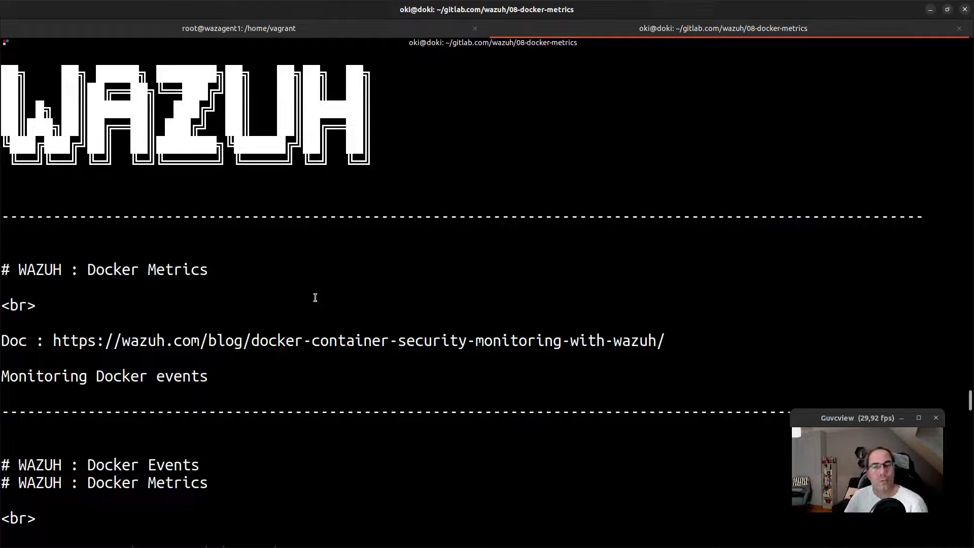
scroll(314, 325, "down", 3)
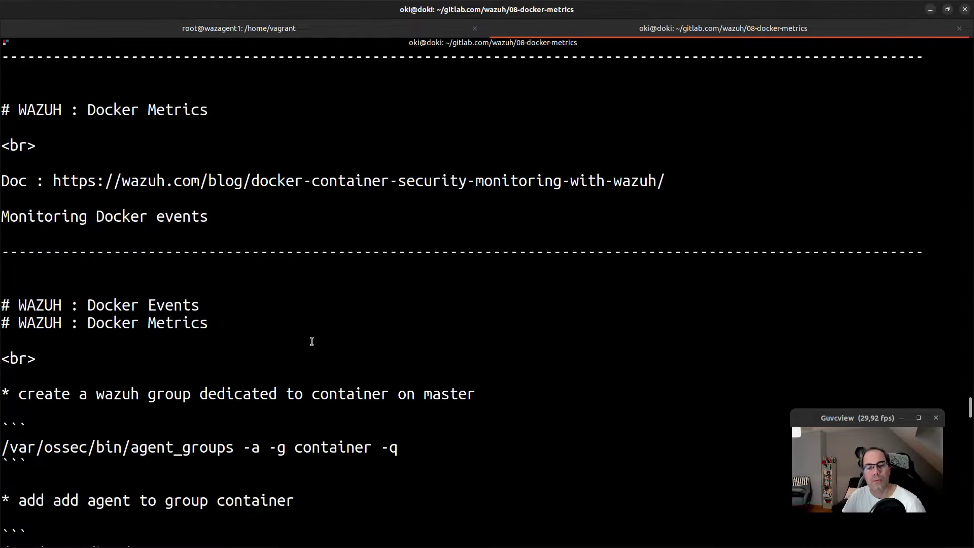
triple_click(3, 322)
left_click_drag(3, 323, 5, 306)
scroll(216, 380, "down", 2)
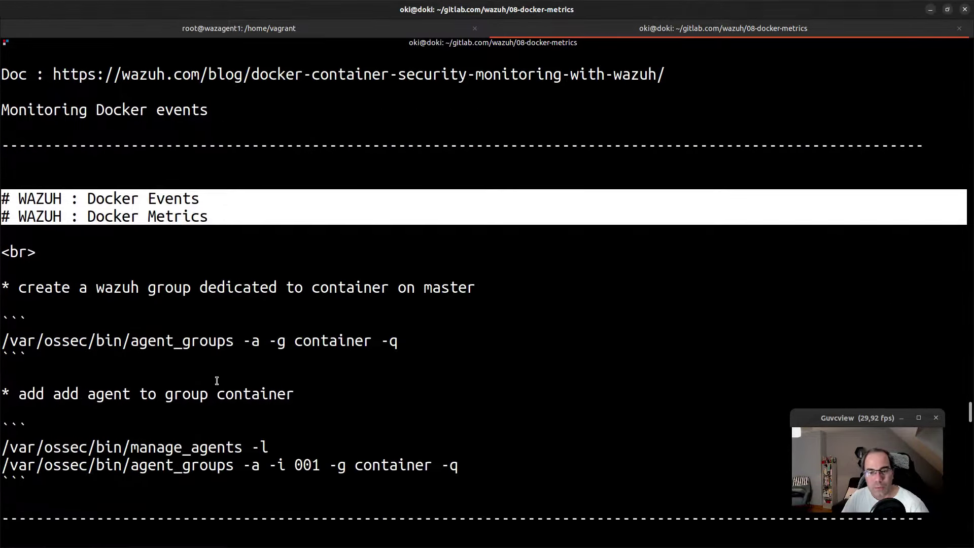
Step: Try to create the container agent group on wazidx1 with the notes' command /var/ossec/bin/agent_groups -a -g container -q, and highlight the group name
left_click_drag(399, 343, 1, 340)
key("ctrl+c")
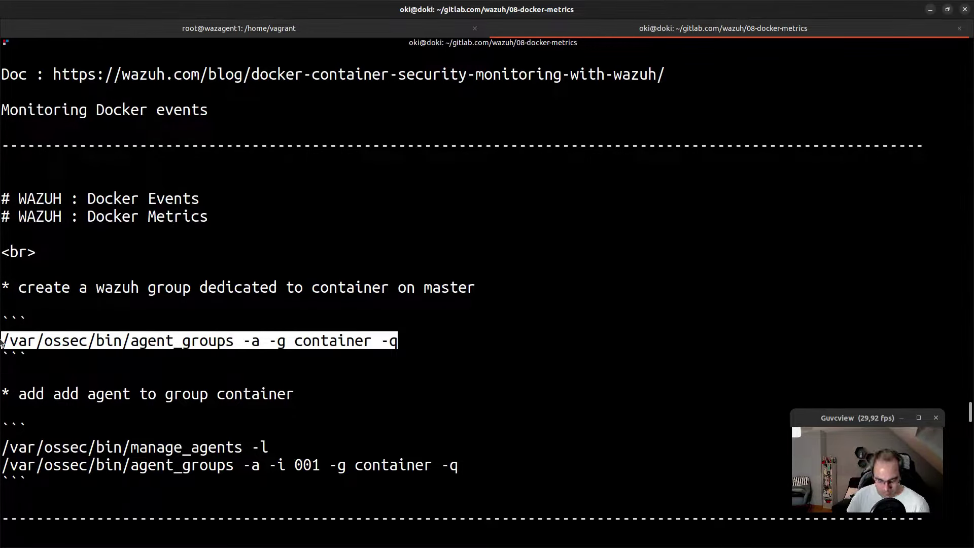
left_click(212, 29)
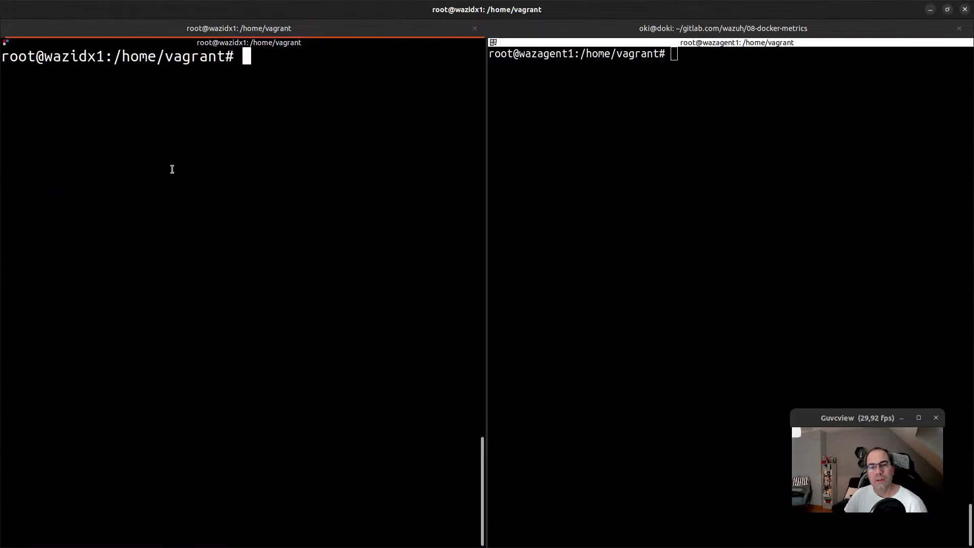
key("ctrl+shift+v")
key("Return")
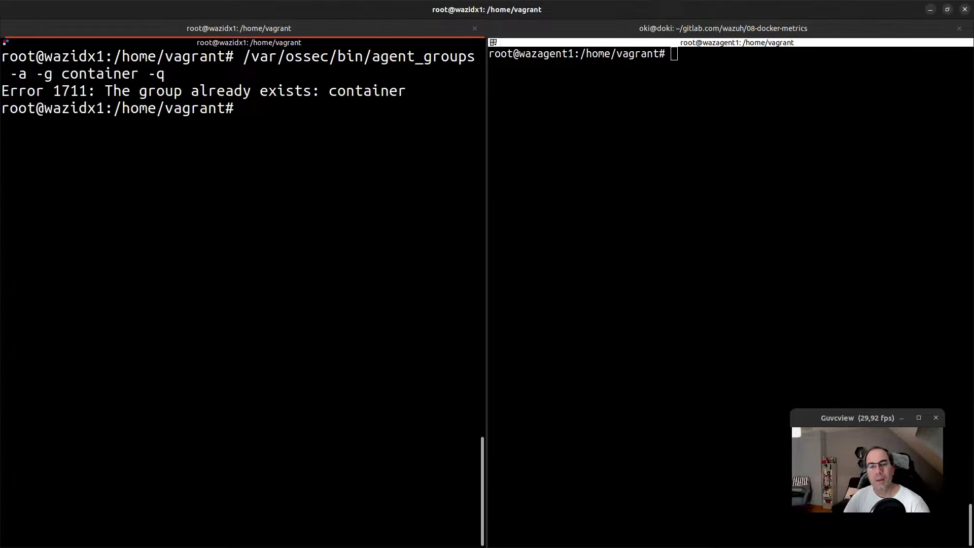
double_click(90, 74)
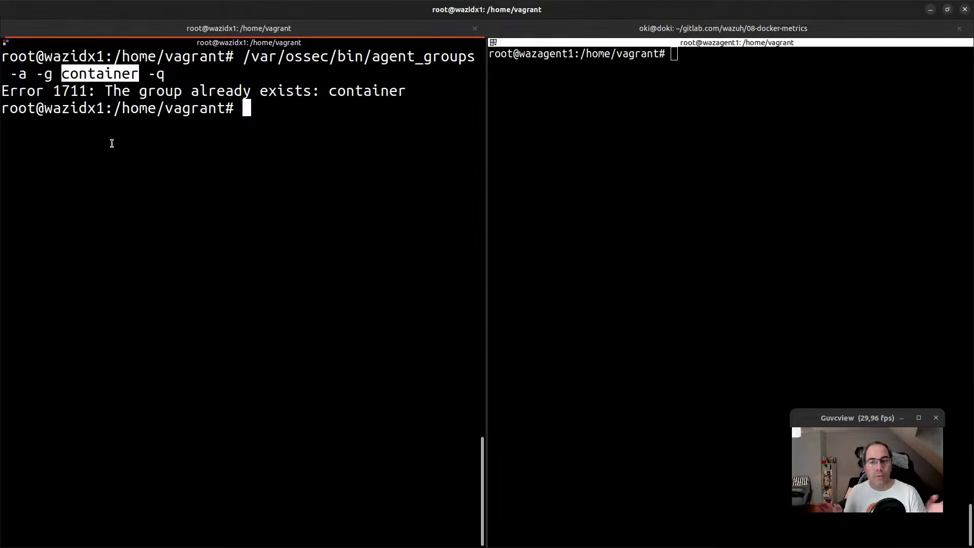
Step: List the available agents on wazidx1 with /var/ossec/bin/manage_agents -l from the notes, and highlight the ID of wazagent1
left_click(517, 32)
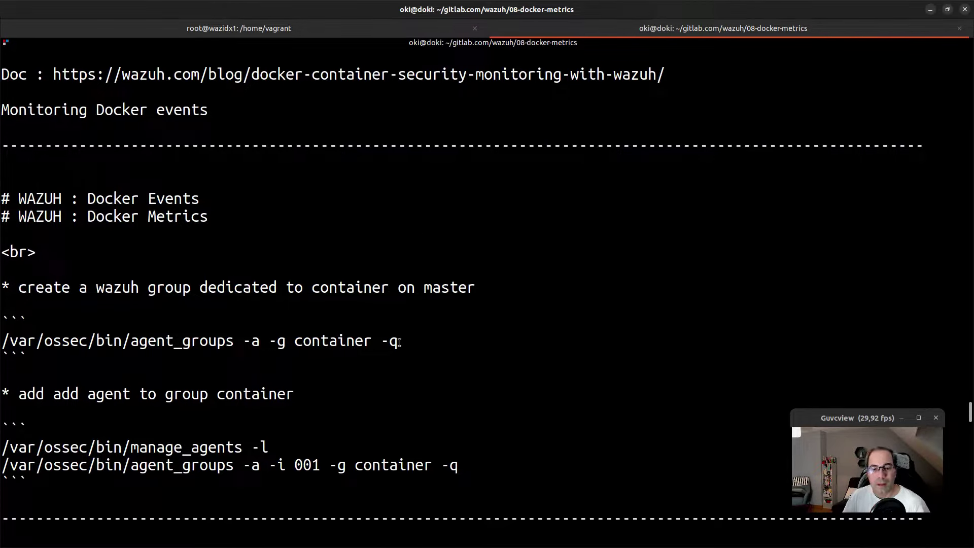
left_click_drag(271, 444, 2, 448)
key("ctrl+c")
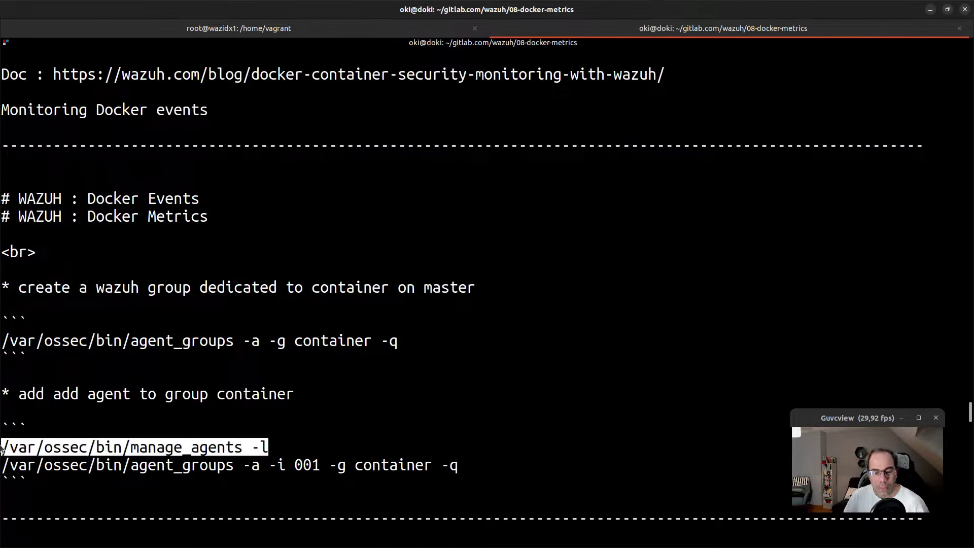
left_click(258, 24)
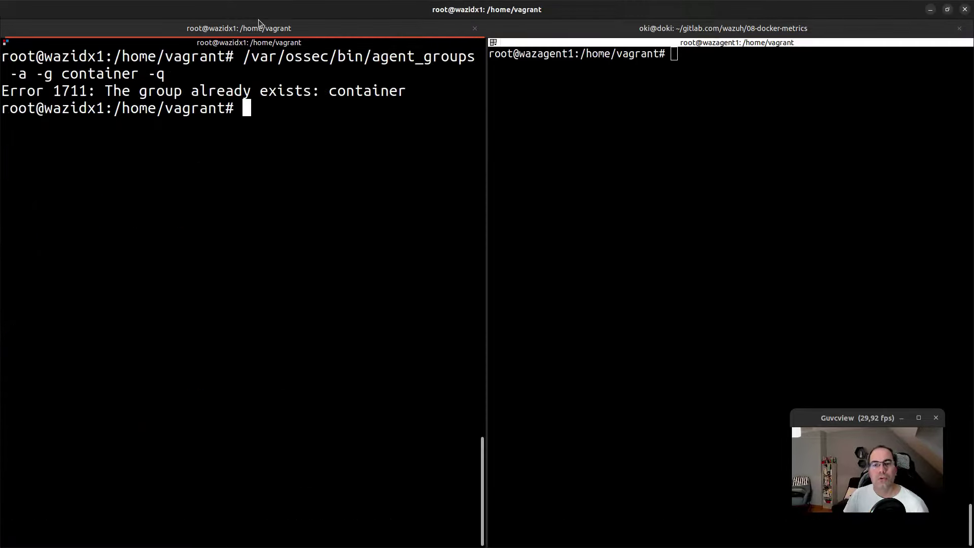
middle_click(242, 273)
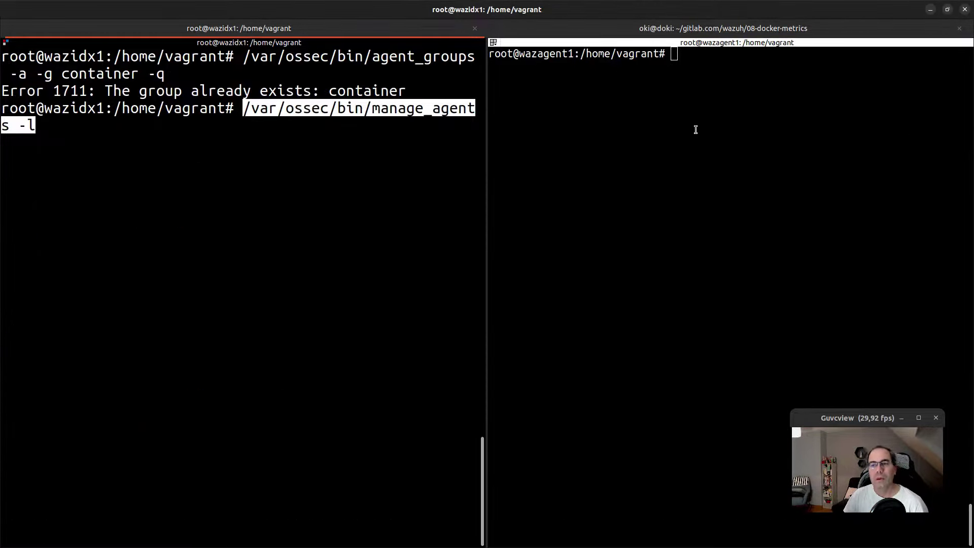
key("Return")
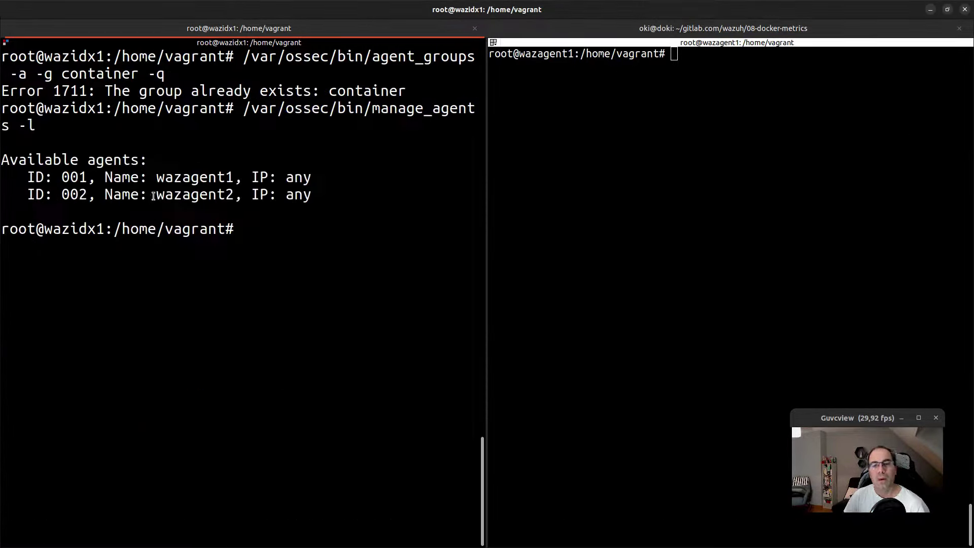
double_click(68, 178)
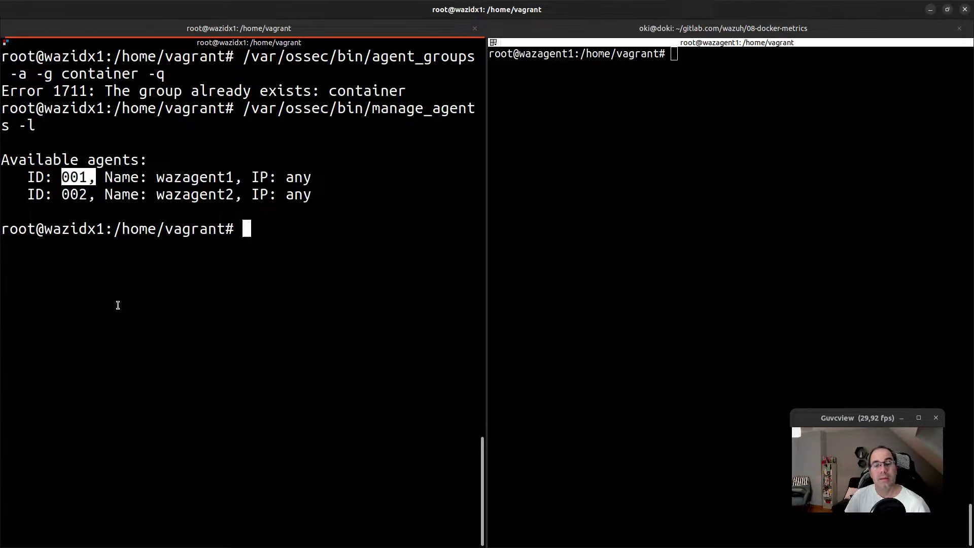
Step: Try to assign agent 001 to the container group with /var/ossec/bin/agent_groups -a -i 001 -g container -q, and clear the wazidx1 terminal
left_click(517, 26)
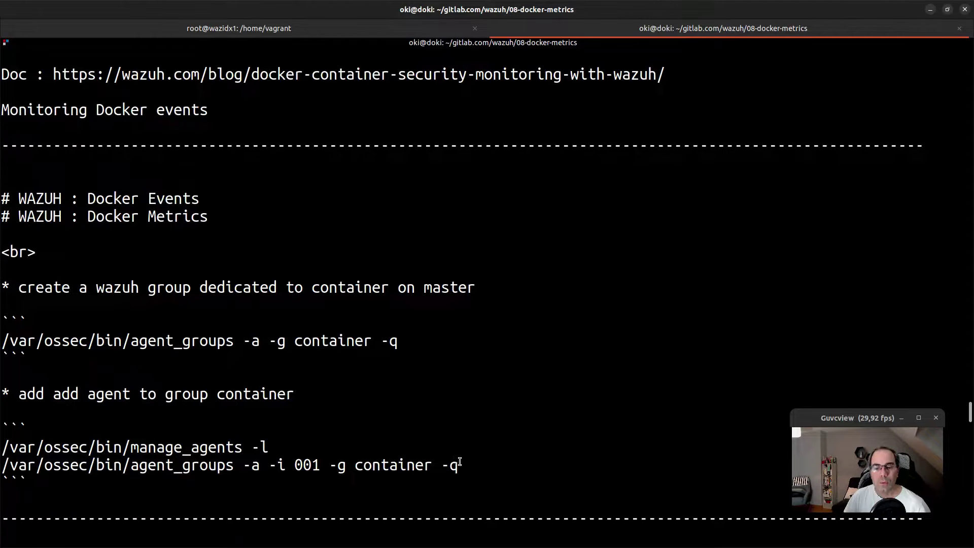
left_click_drag(460, 462, 2, 465)
key("ctrl+c")
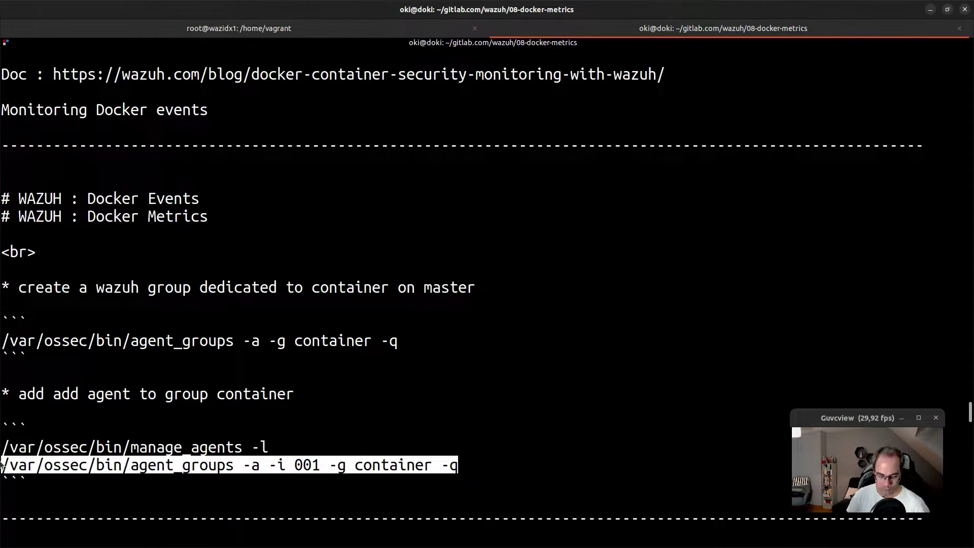
left_click(304, 29)
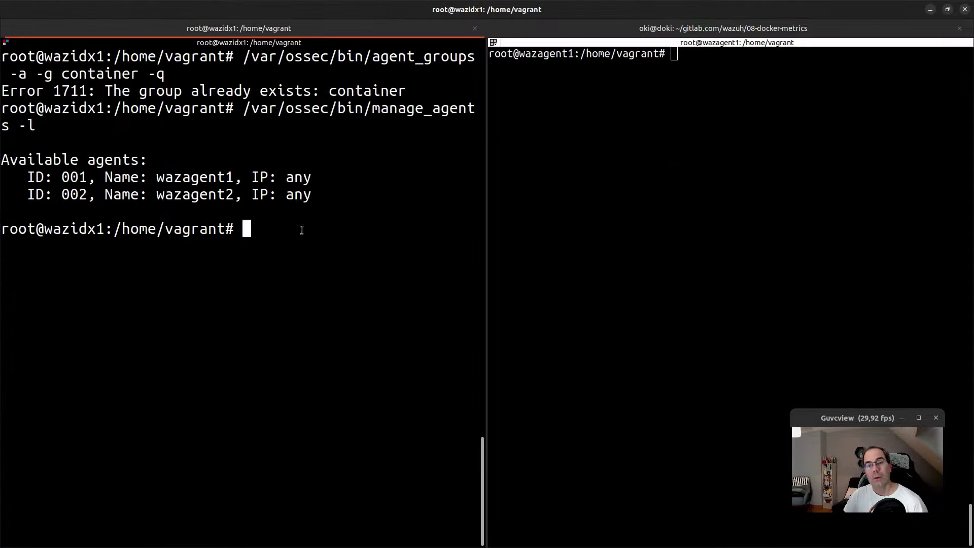
key("ctrl+shift+v")
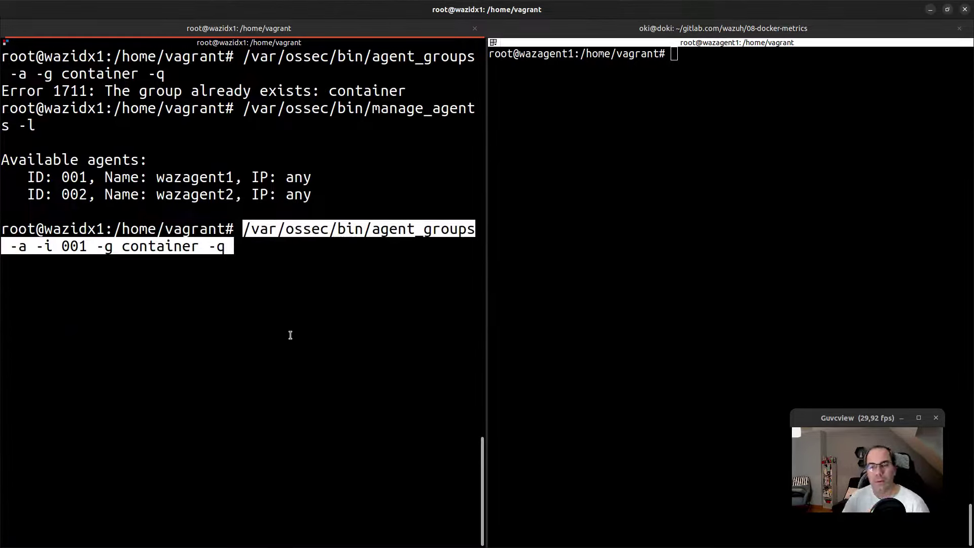
key("Return")
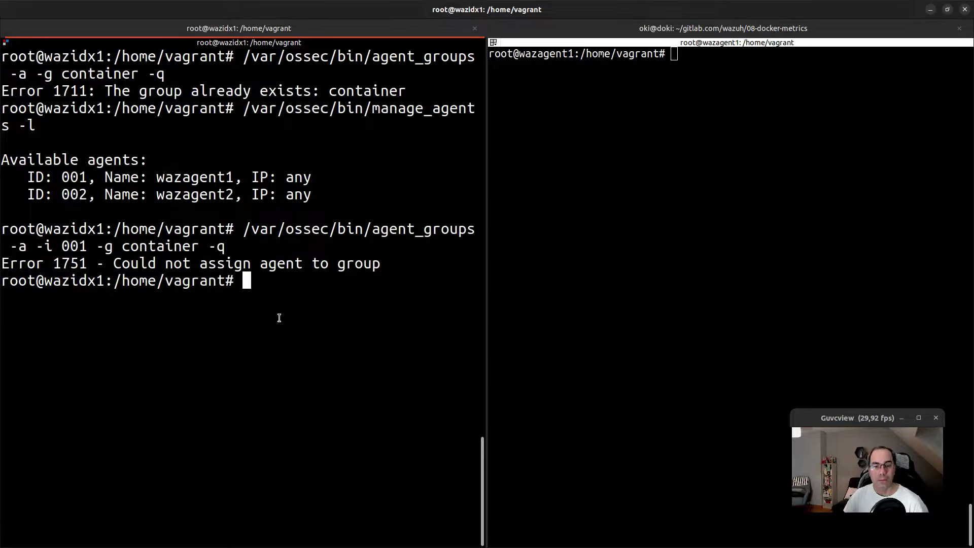
key("ctrl+l")
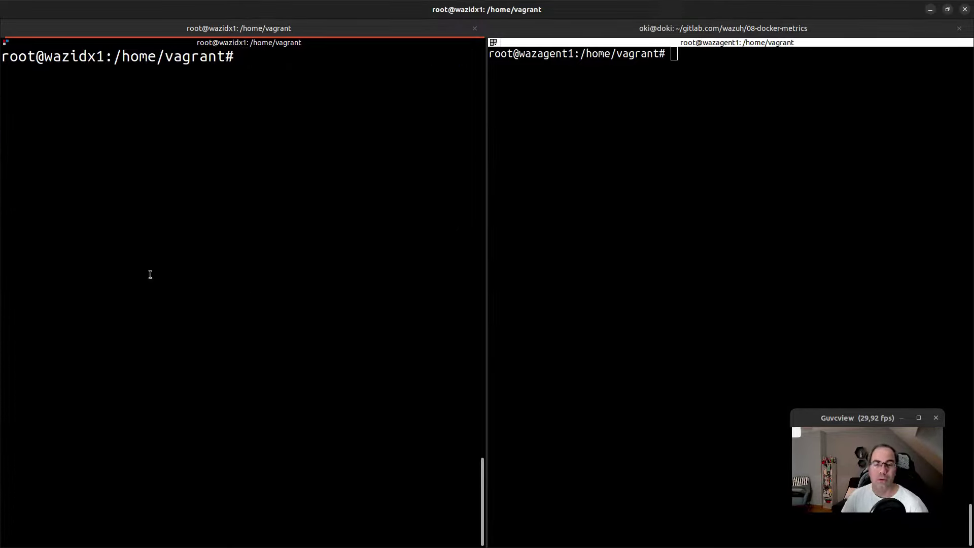
Step: Review the agent_config block in the Docker Metrics notes, covering the docker-listener, docker stats and docker ps sections, and return to the wazidx1 session
left_click(546, 32)
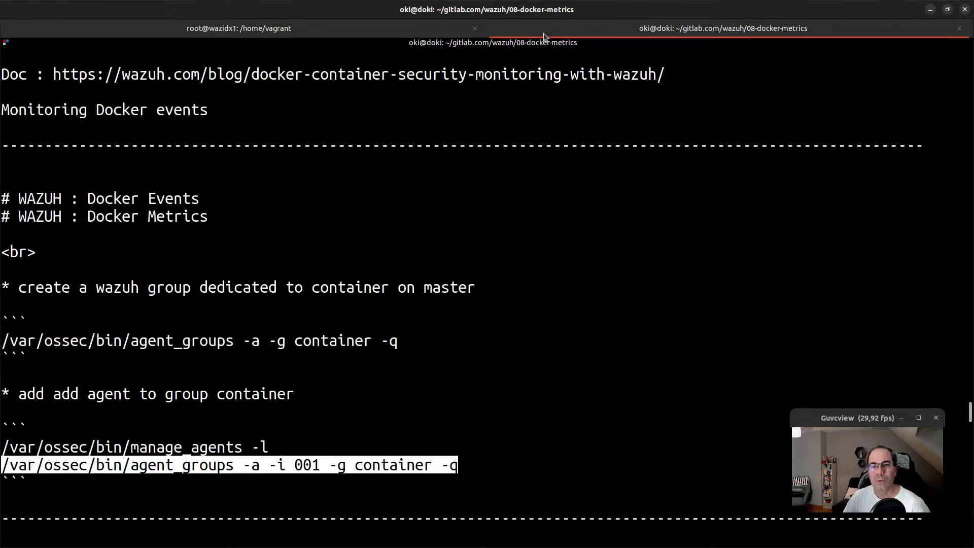
scroll(359, 450, "down", 2)
scroll(360, 451, "down", 4)
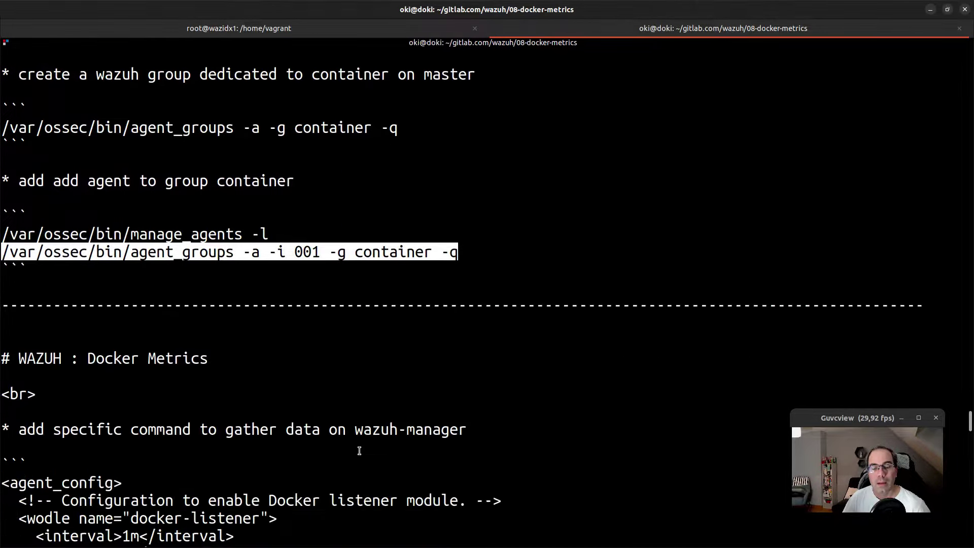
scroll(359, 446, "down", 3)
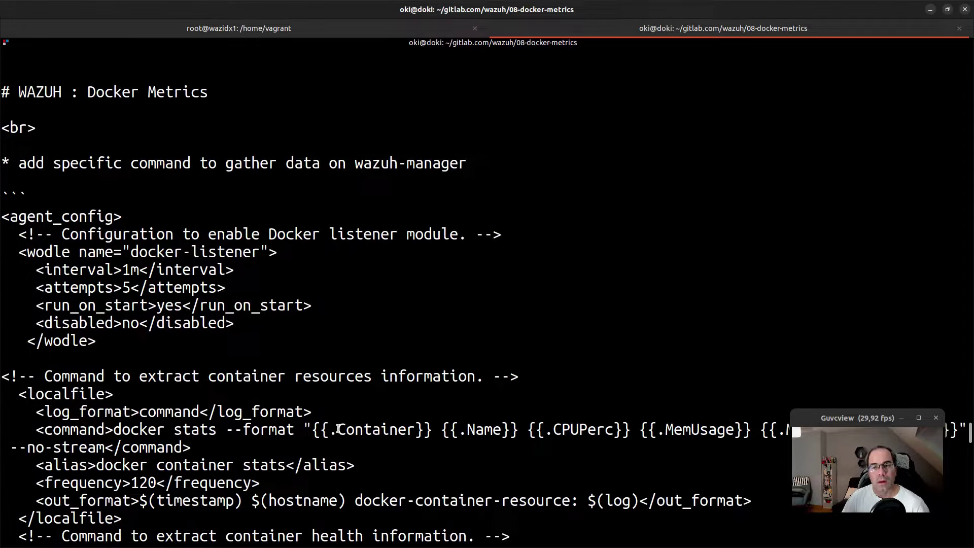
scroll(338, 429, "down", 1)
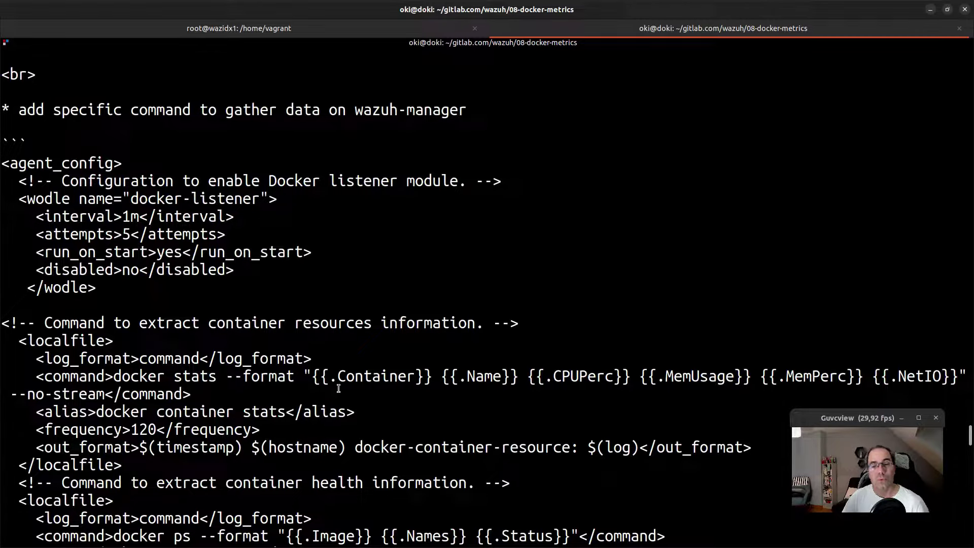
scroll(420, 229, "down", 2)
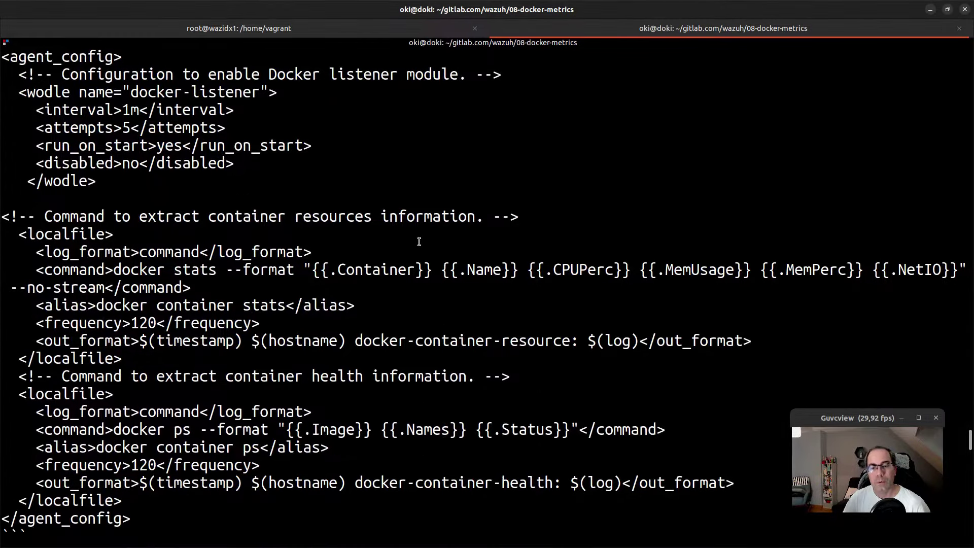
scroll(420, 233, "up", 5)
left_click(250, 28)
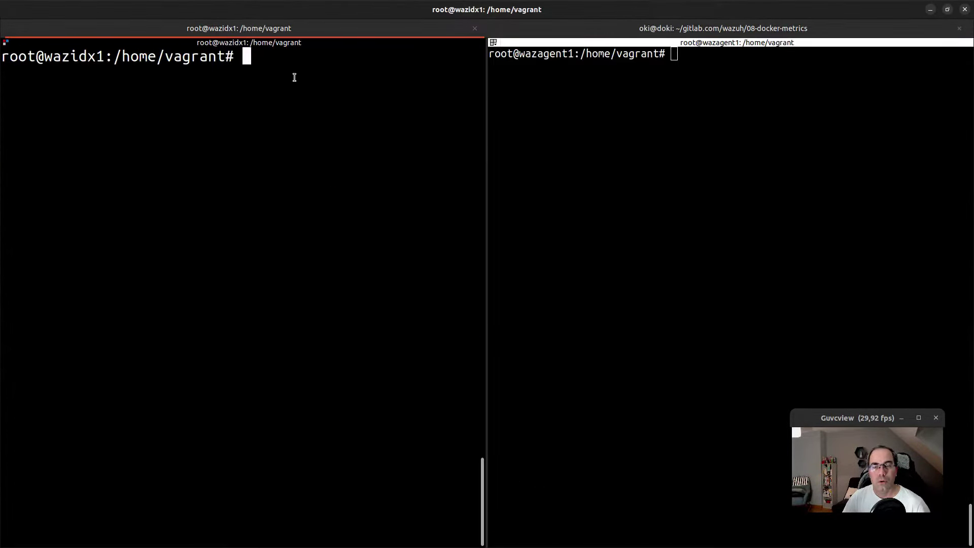
left_click(533, 30)
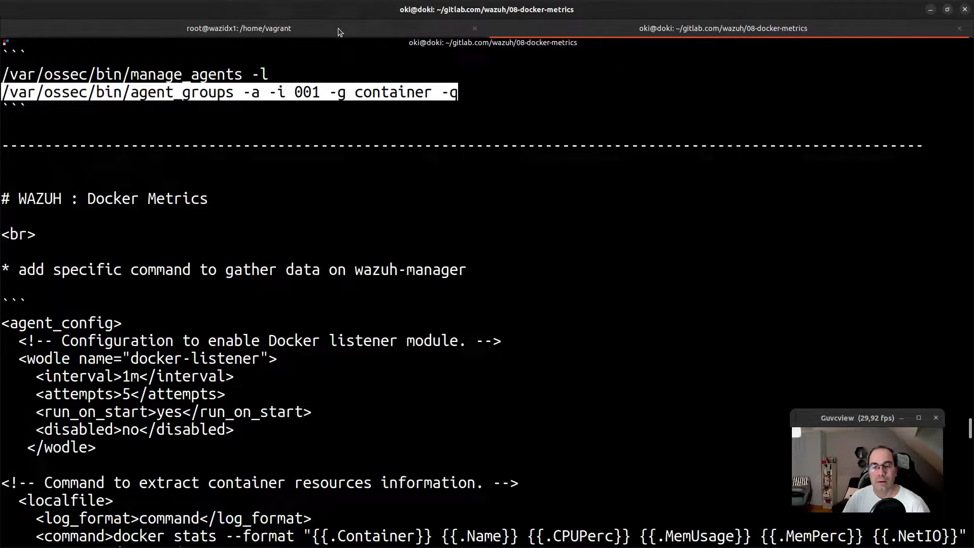
left_click(339, 32)
key("ctrl+shift+v")
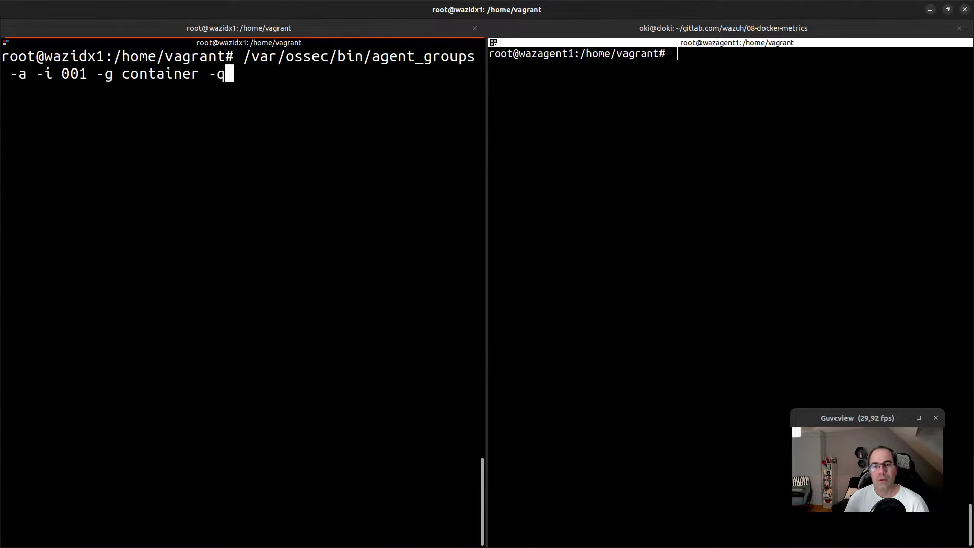
key("Left")
key("Left")
key("Left")
key("Left")
key("Left")
key("Left")
key("Left")
key("Left")
key("Left")
key("Left")
key("Left")
key("Left")
key("Left")
key("Left")
key("Left")
key("BackSpace")
key("BackSpace")
key("BackSpace")
key("BackSpace")
key("BackSpace")
key("BackSpace")
key("BackSpace")
key("End")
Step: Recall the ls command for /var/ossec/etc/shared/container/, replace ls with vim, and open the folder's agent.conf
key("Up")
key("Up")
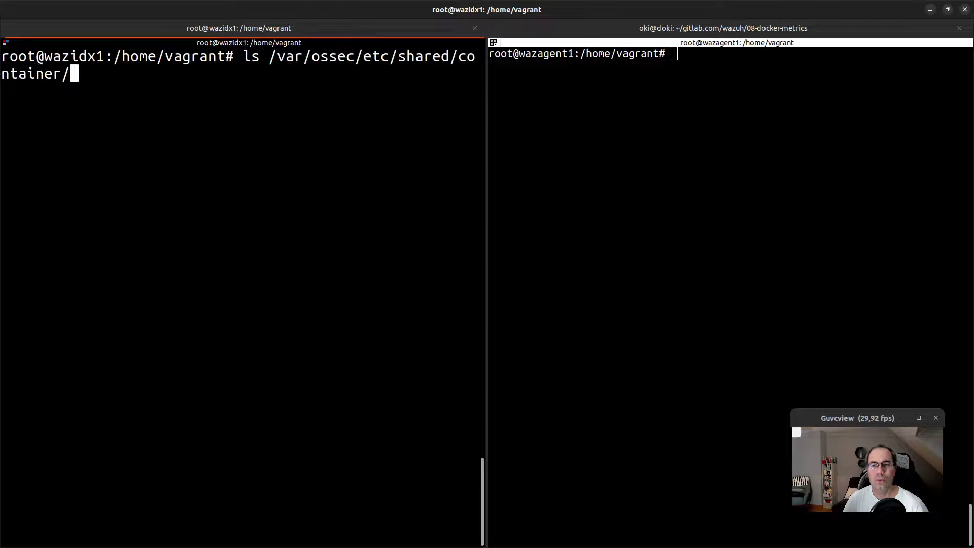
key("Left")
key("Left")
key("Left")
key("Left")
key("Left")
key("Left")
key("Left")
key("Left")
key("Left")
key("Left")
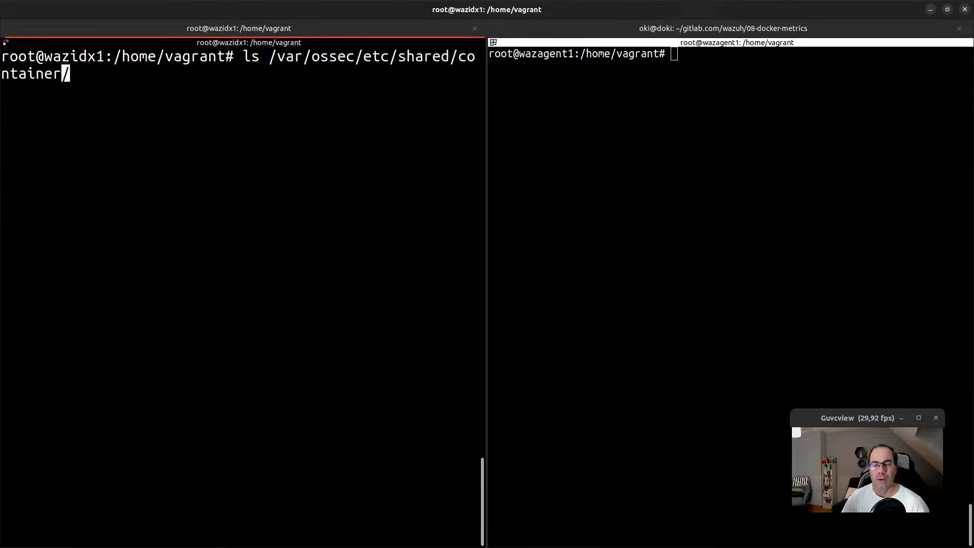
key("Left")
key("Left")
key("Left")
key("Left")
key("Left")
key("Left")
key("Left")
key("Left")
key("Left")
key("Left")
key("Left")
key("Left")
key("Left")
key("Left")
key("Left")
key("Left")
key("Left")
key("Left")
key("Left")
key("Left")
key("Right")
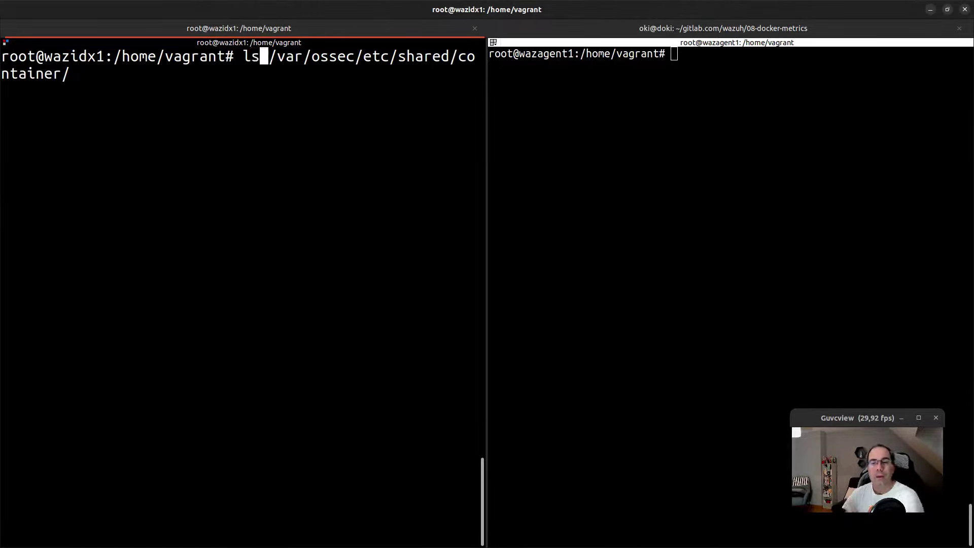
key("BackSpace")
key("BackSpace")
type("vim")
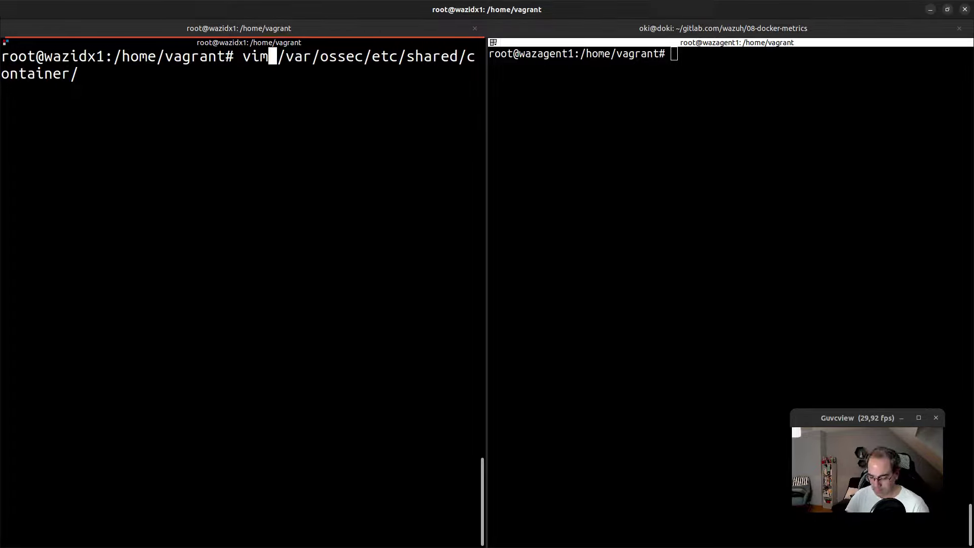
key("End")
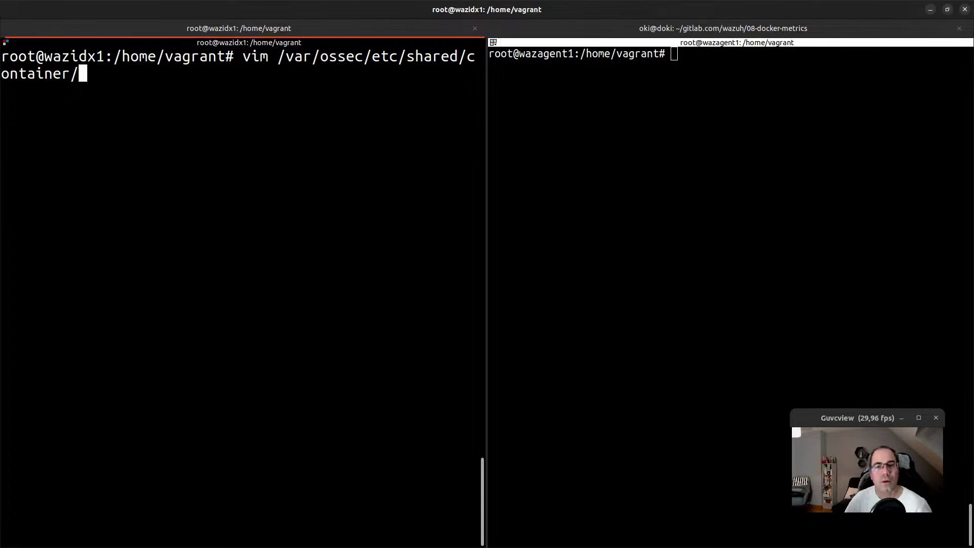
key("Tab")
key("Tab")
key("Tab")
type("a")
key("Tab")
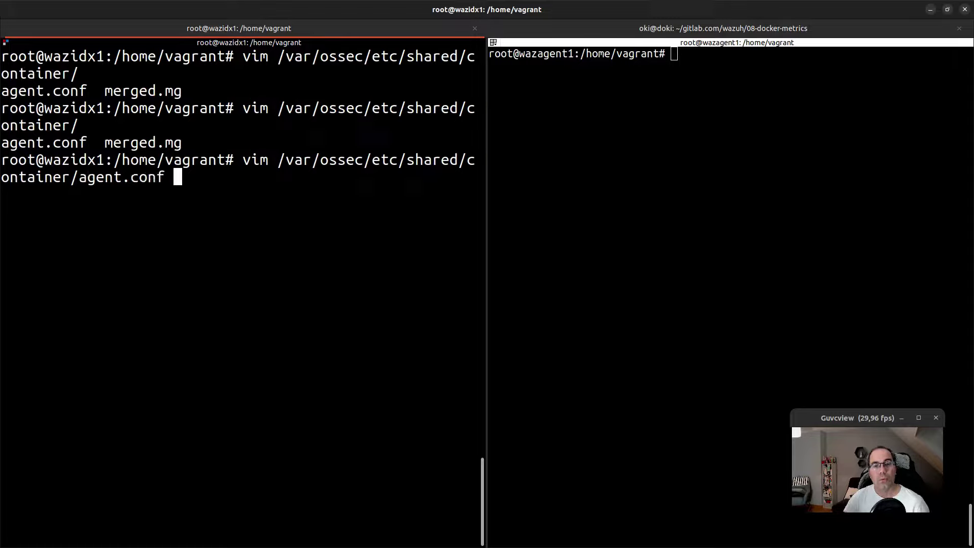
key("Return")
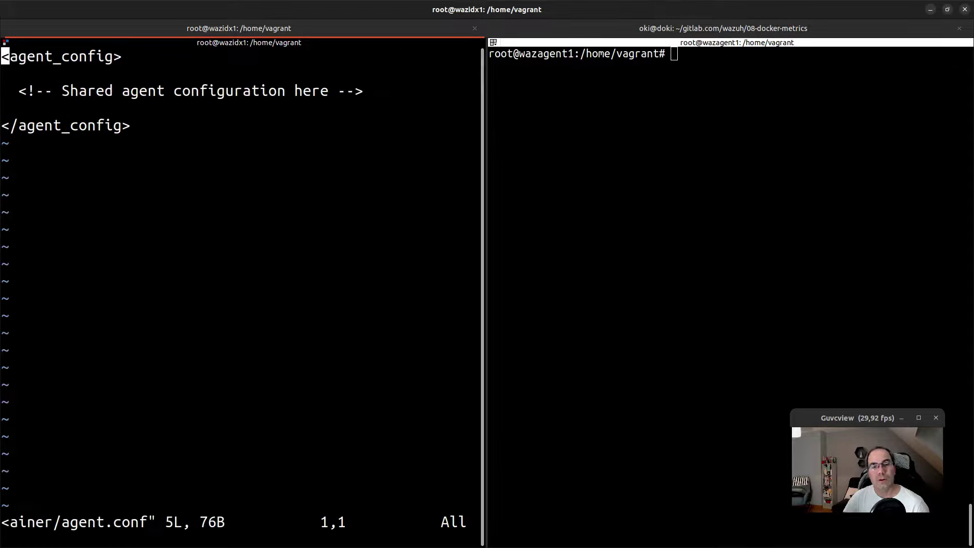
Step: Delete all existing lines from the container group's agent.conf and return to the agent_config block in the 08-docker-metrics notes
key("Down")
key("Down")
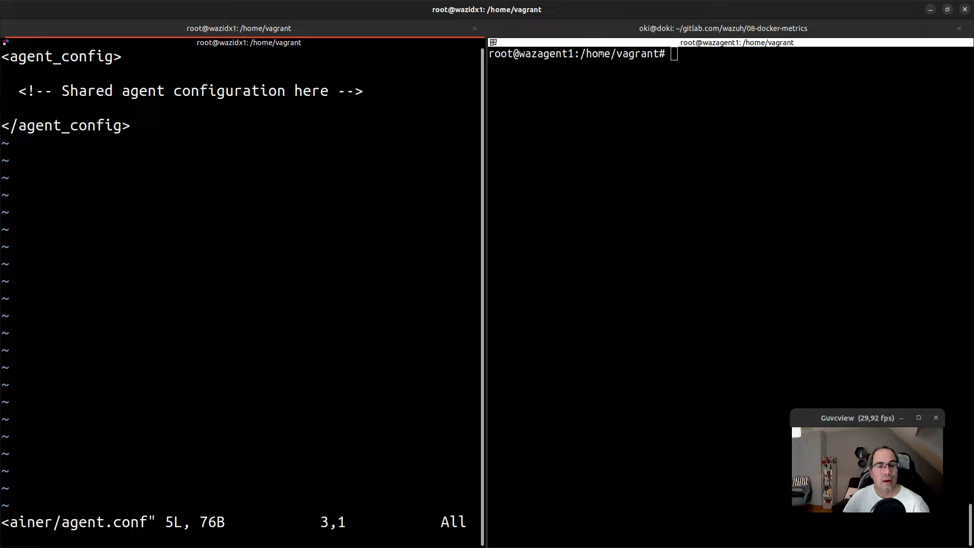
key("Down")
key("Up")
key("Up")
key("Up")
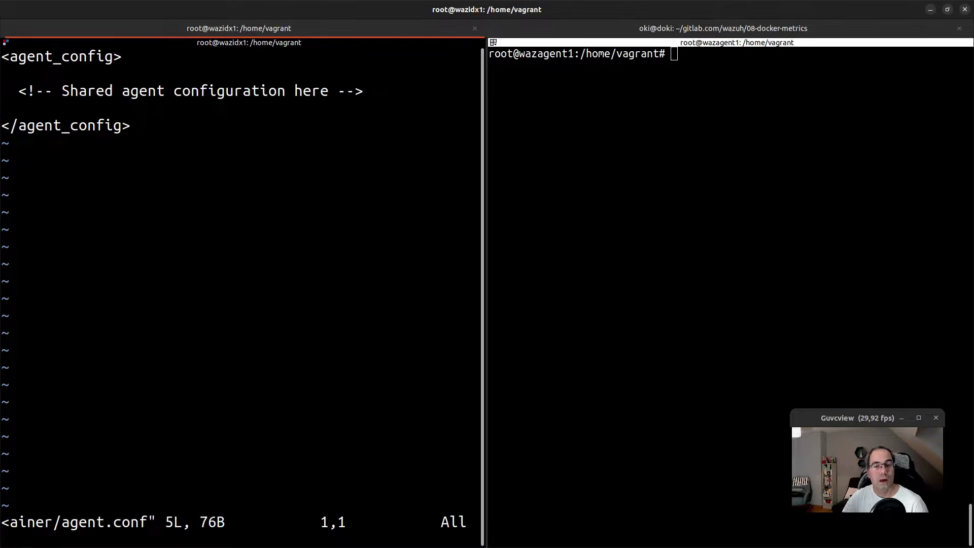
key("d")
key("d")
key("d")
key("d")
key("d")
key("d")
key("d")
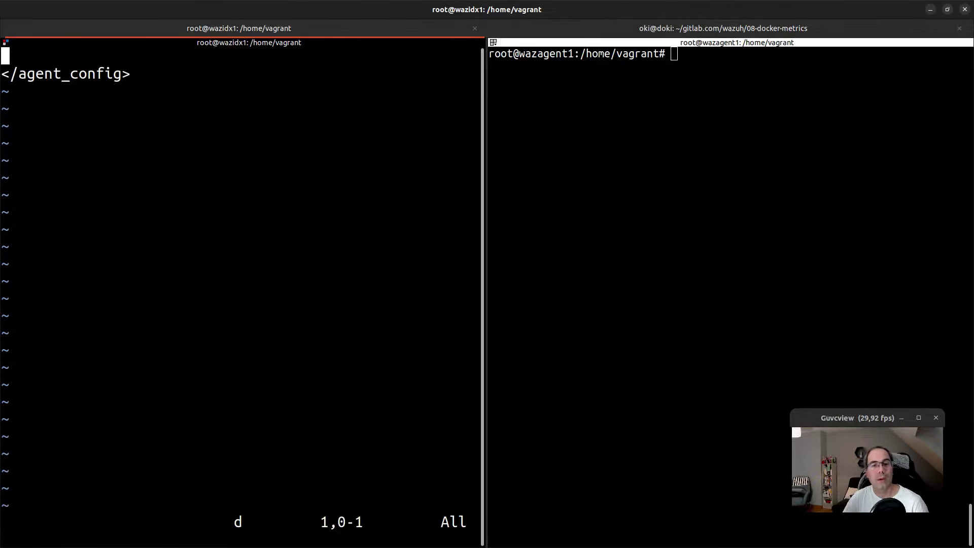
key("d")
key("d")
key("d")
key("ctrl+Page_Down")
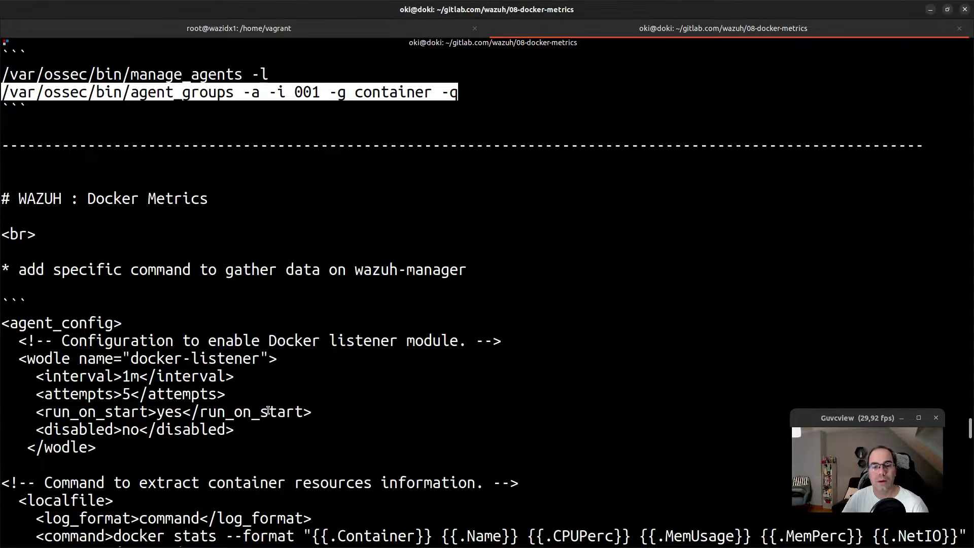
Step: Copy the whole agent_config block from the 08-docker-metrics notes and paste it into the container group's empty agent.conf in the wazidx1 session
scroll(104, 314, "down", 3)
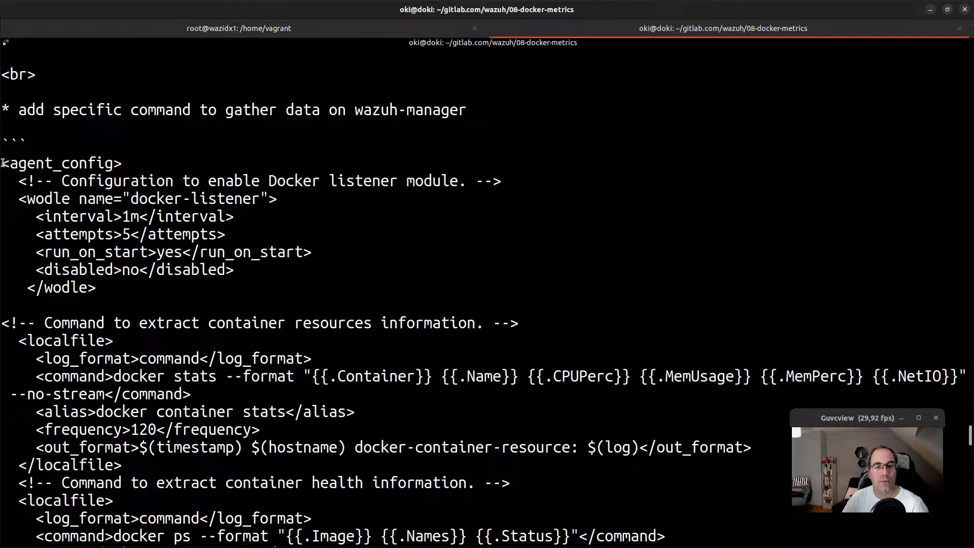
left_click_drag(3, 163, 216, 341)
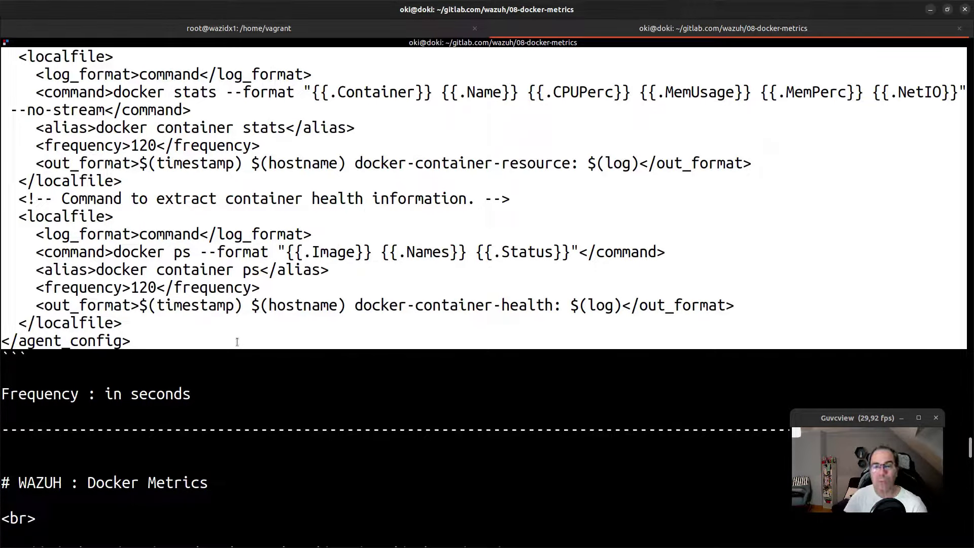
left_click(347, 27)
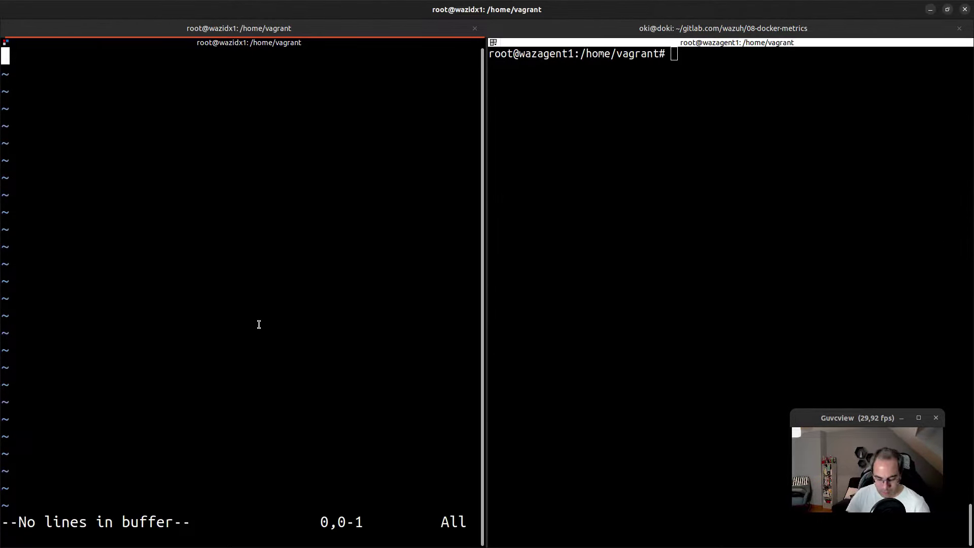
key("ctrl+shift+v")
key("Up")
key("Up")
key("Up")
key("Up")
key("Up")
key("Up")
key("Up")
key("Up")
key("Up")
key("Up")
key("Up")
key("Up")
key("Up")
key("Up")
key("Up")
key("Up")
key("Up")
key("Up")
key("Up")
key("Up")
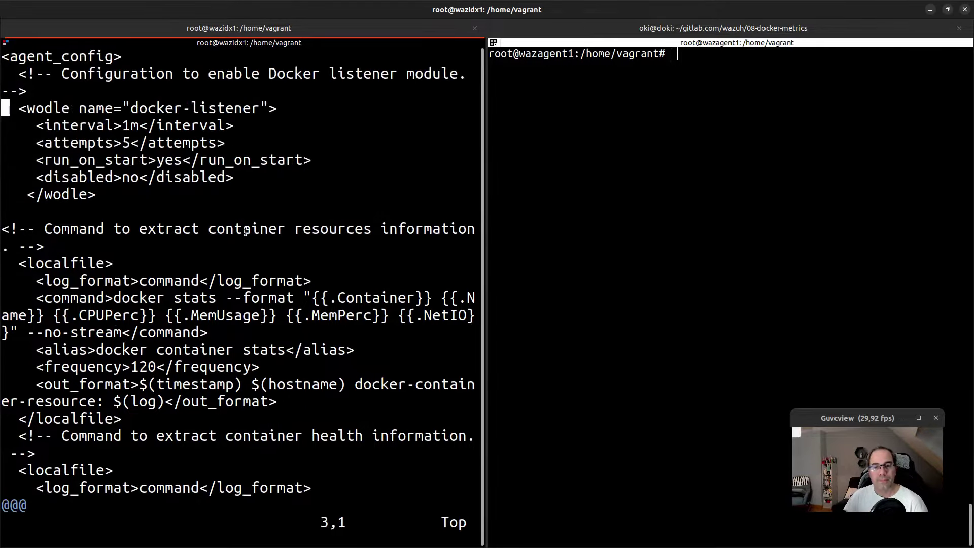
Step: Enlarge the wazidx1 terminal pane and examine the docker-listener wodle in agent.conf, including its interval setting
key("ctrl+shift+x")
key("Up")
key("Up")
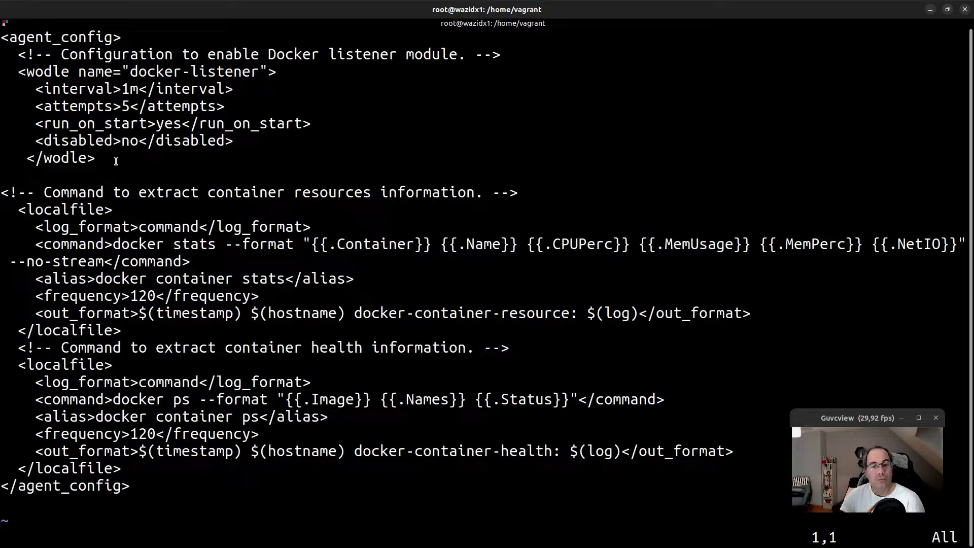
left_click_drag(114, 161, 2, 72)
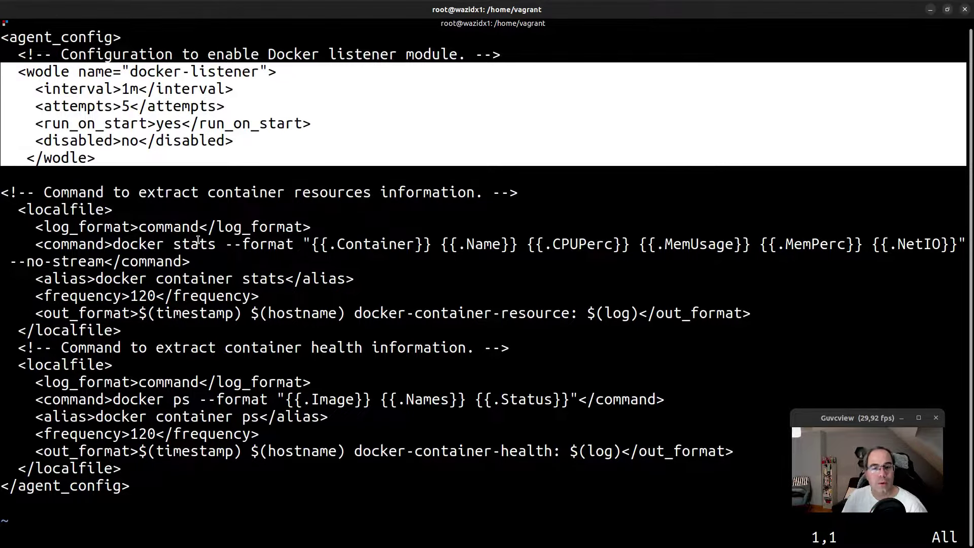
key("Down")
key("Down")
key("Down")
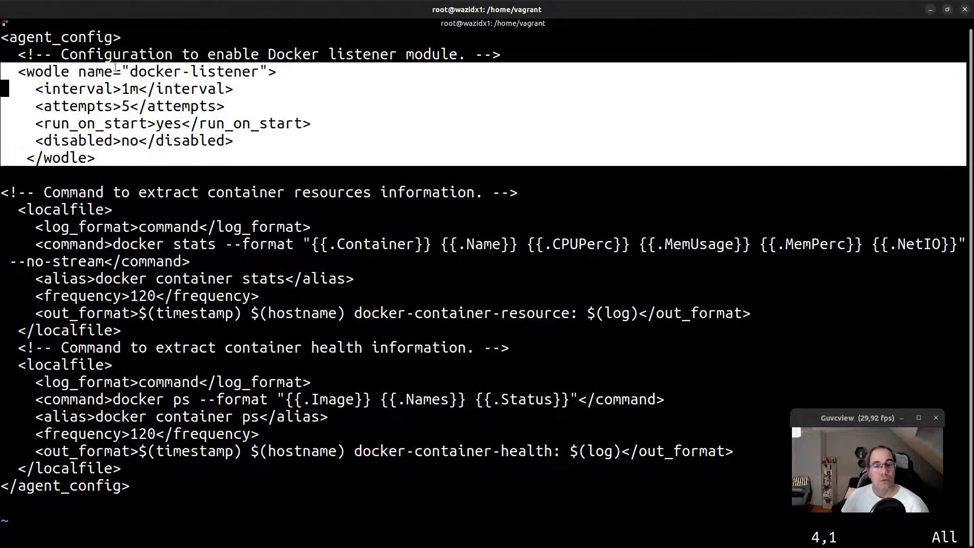
double_click(129, 89)
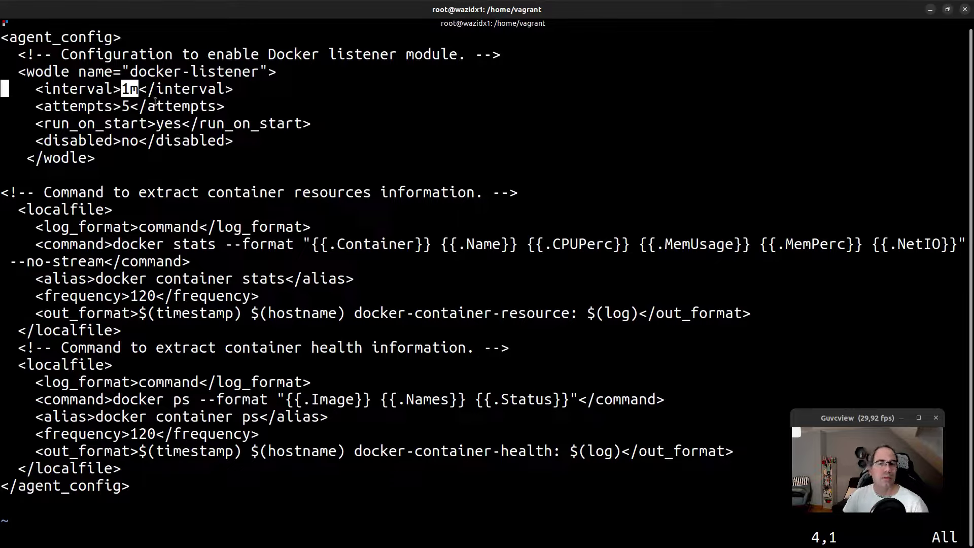
Step: Compare the docker stats and docker ps localfile blocks, and examine the log_format setting of the first one
key("j")
key("j")
key("j")
key("j")
key("j")
key("j")
key("j")
key("j")
key("j")
key("j")
key("j")
key("j")
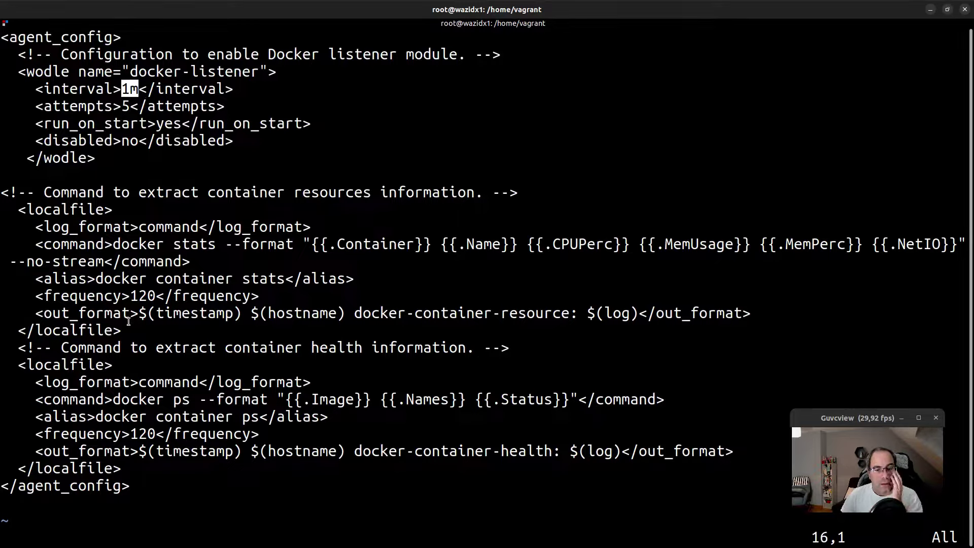
left_click_drag(130, 327, 2, 205)
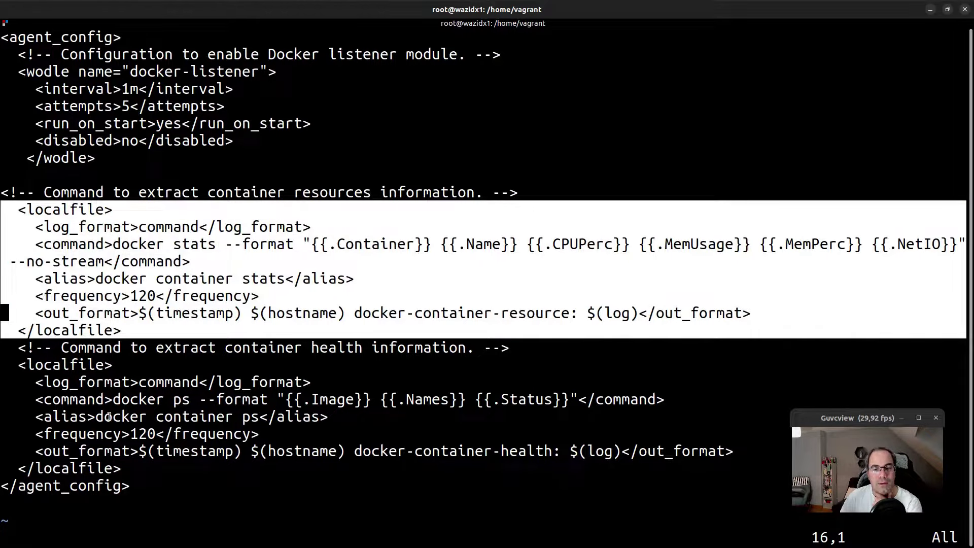
mouse_move(133, 466)
left_mouse_down()
mouse_move(32, 399)
mouse_move(2, 361)
left_mouse_up()
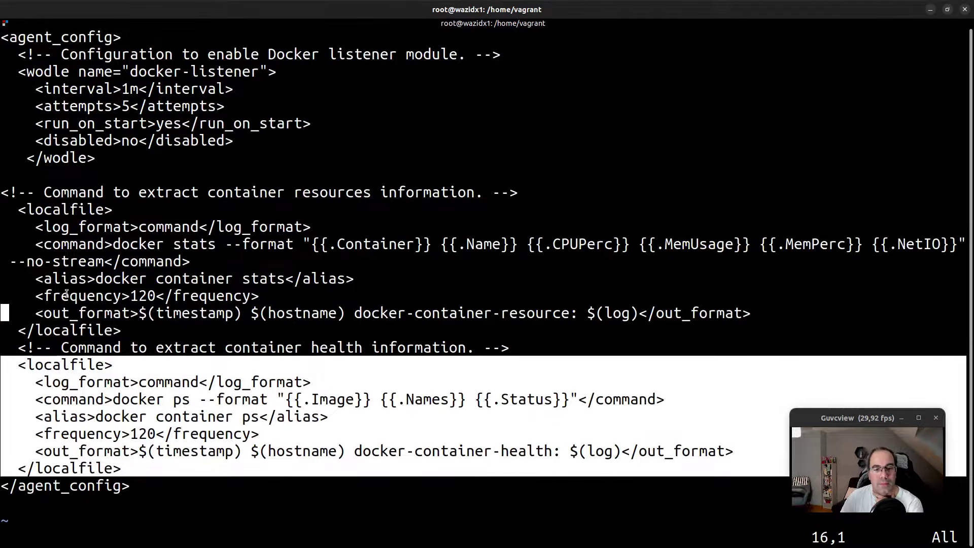
mouse_move(133, 317)
left_mouse_down()
mouse_move(104, 215)
mouse_move(107, 223)
left_mouse_up()
double_click(106, 227)
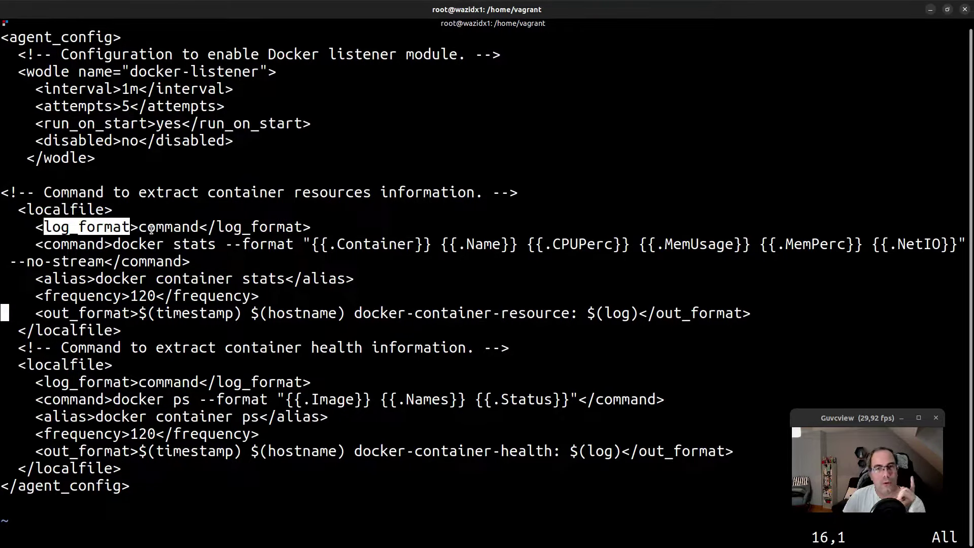
double_click(82, 211)
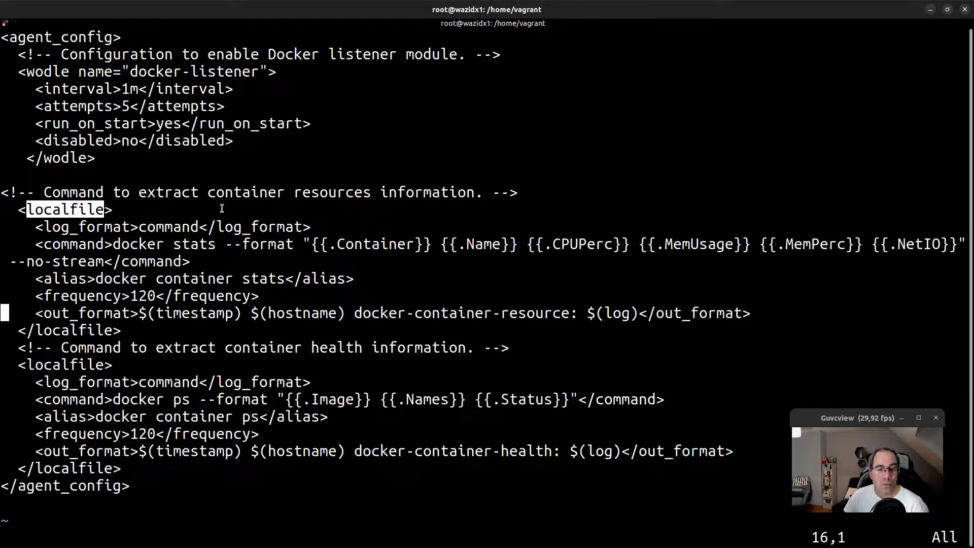
double_click(148, 227)
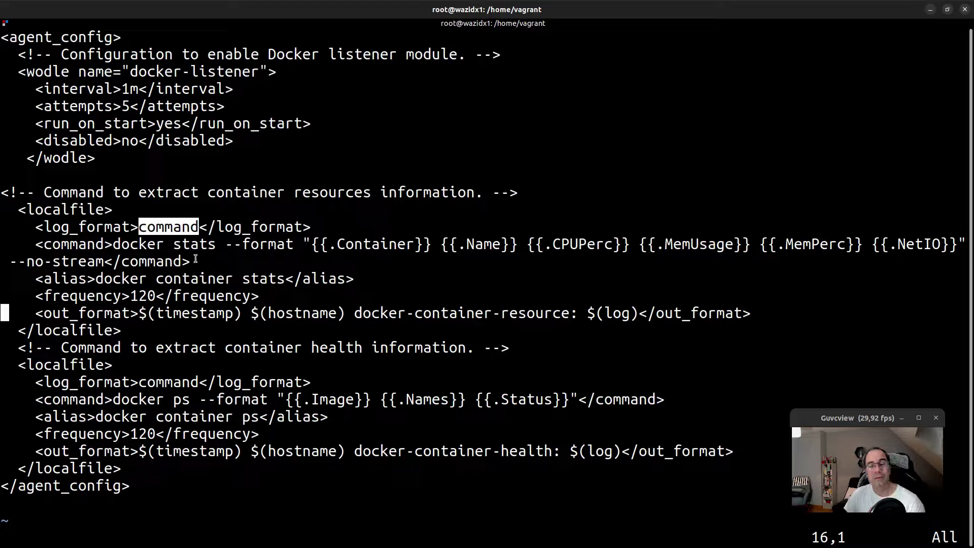
Step: Examine the docker stats command in the first localfile block, covering each --format field from Container to NetIO and the --no-stream option
double_click(99, 244)
mouse_move(112, 244)
left_mouse_down()
mouse_move(295, 242)
mouse_move(287, 258)
mouse_move(104, 259)
left_mouse_up()
left_click(306, 242)
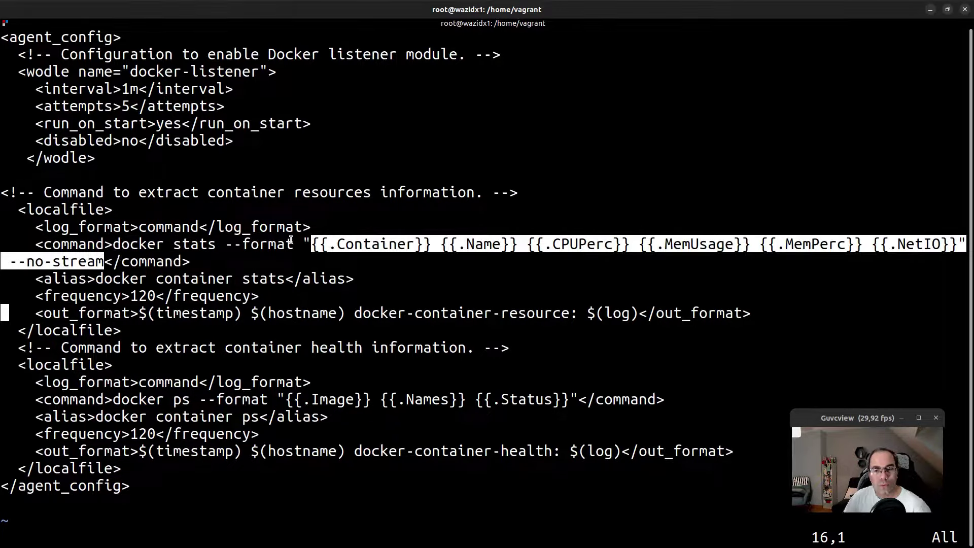
left_click(305, 243)
left_click_drag(304, 242, 107, 257)
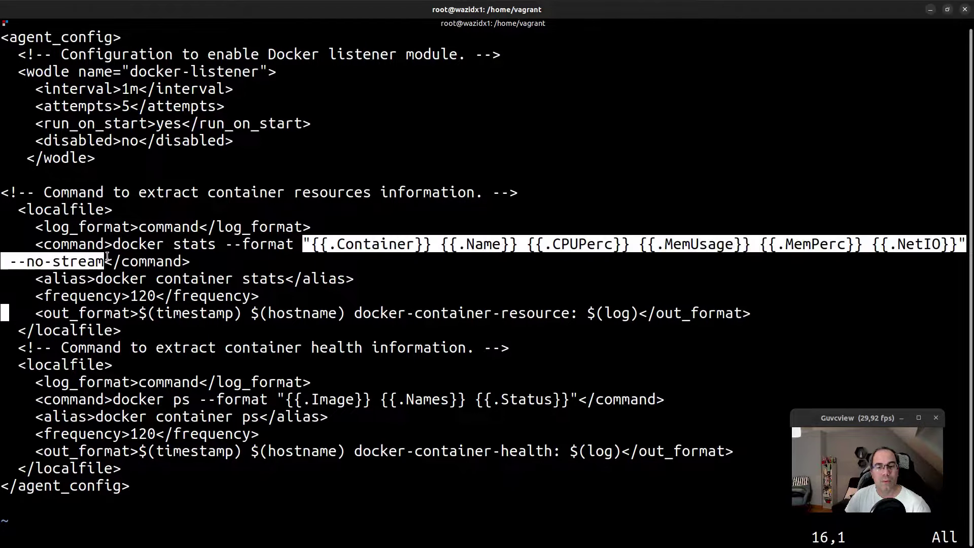
left_click(448, 243)
left_click_drag(444, 242, 418, 242)
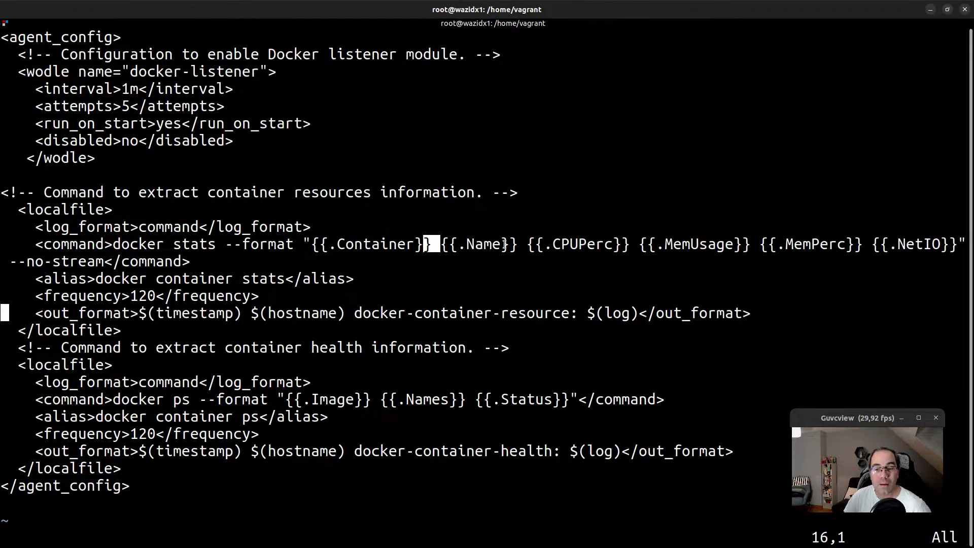
left_click(501, 244)
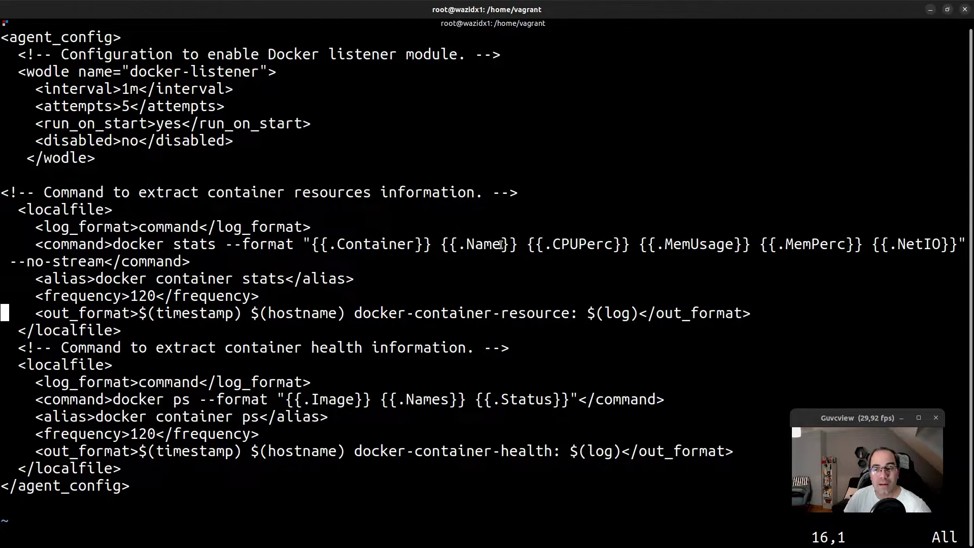
double_click(379, 246)
double_click(469, 246)
double_click(583, 247)
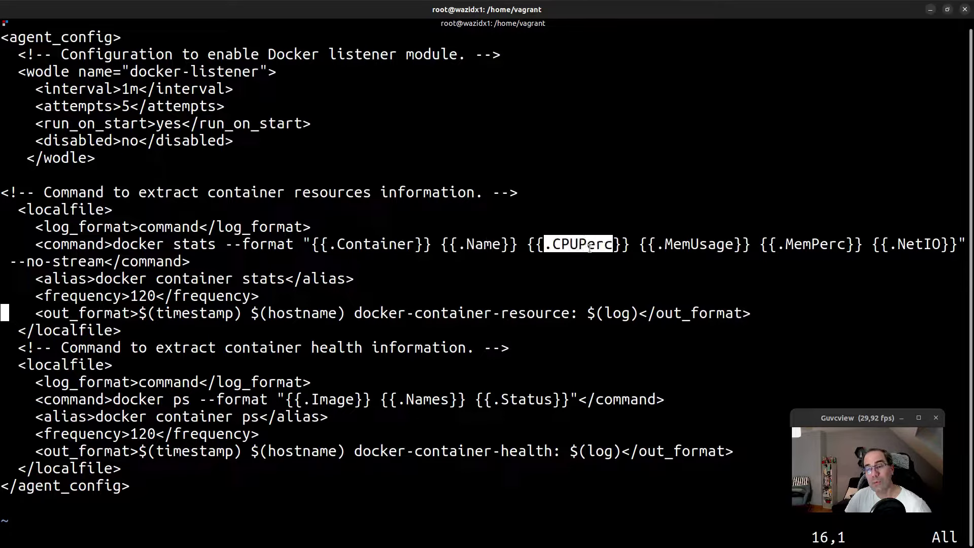
double_click(695, 246)
double_click(790, 244)
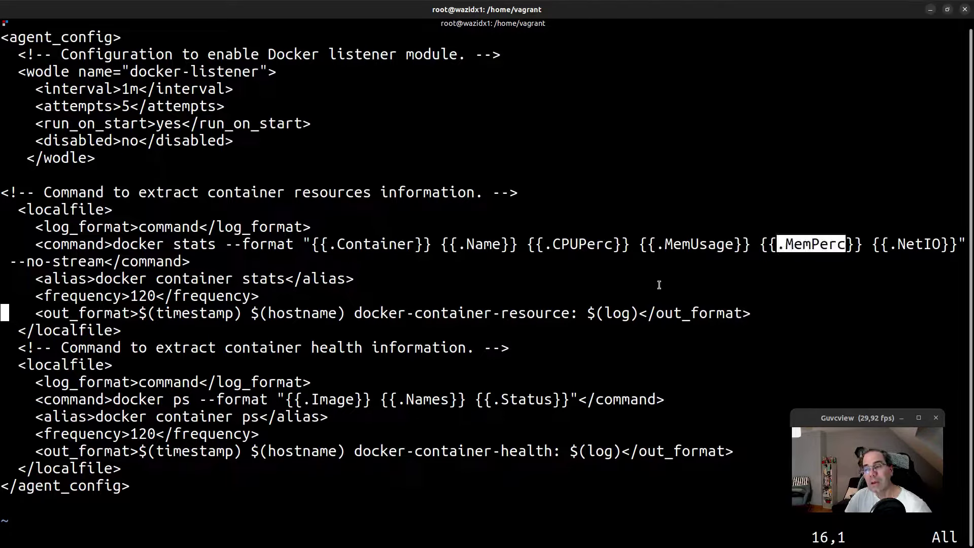
left_click(939, 232)
double_click(927, 245)
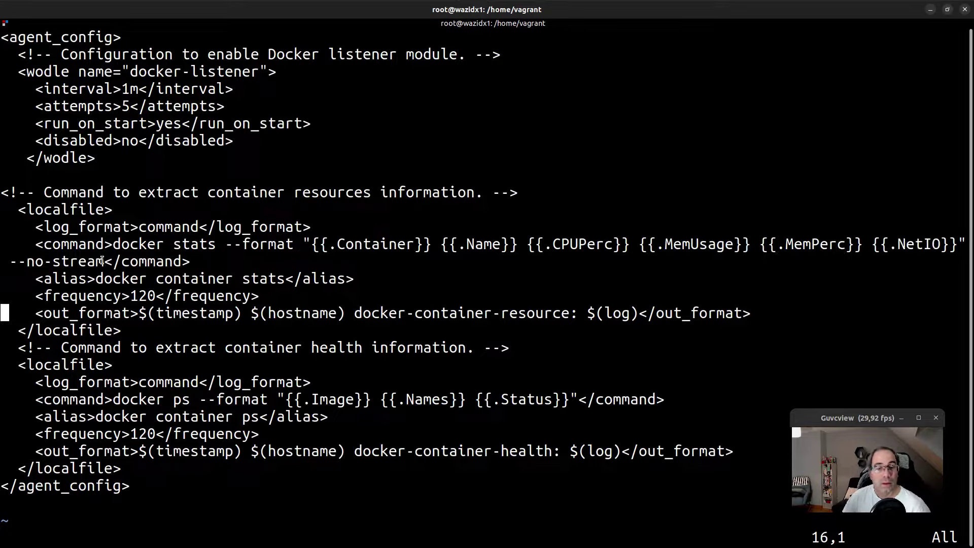
left_click_drag(104, 262, 0, 256)
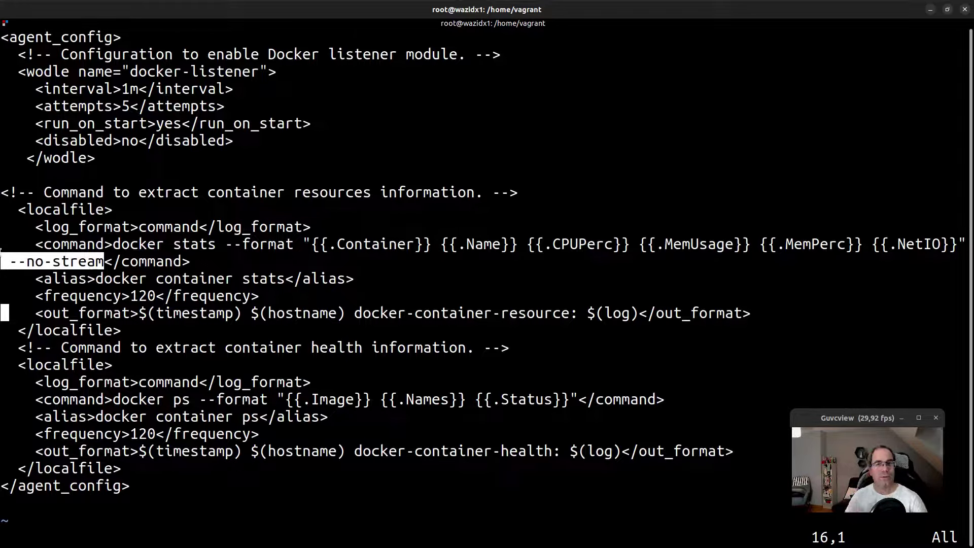
Step: Examine the docker stats block's alias and the timestamp, hostname, docker-container-resource and log parts of its out_format line
key("Down")
key("Down")
key("Down")
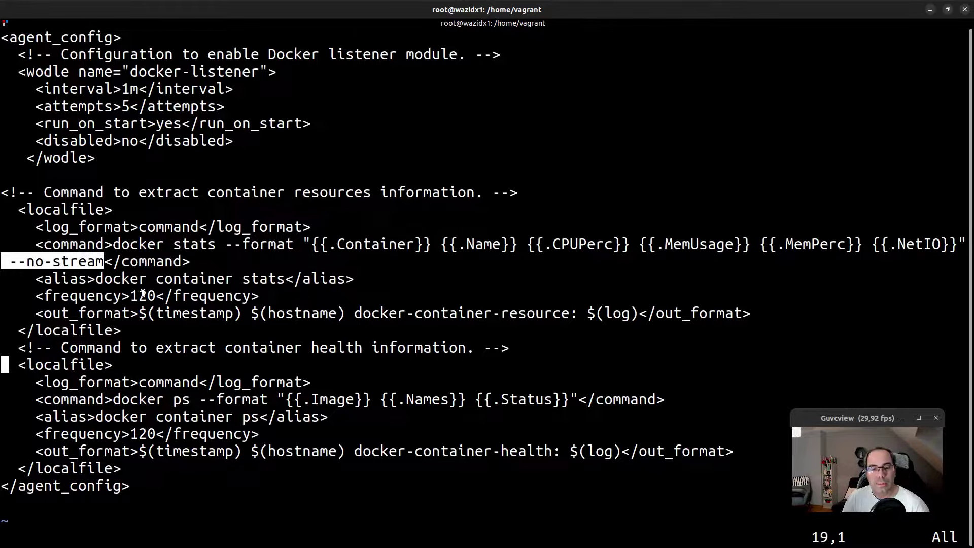
mouse_move(35, 279)
left_mouse_down()
mouse_move(2, 279)
mouse_move(354, 279)
mouse_move(56, 265)
mouse_move(32, 276)
left_mouse_up()
left_click(351, 272)
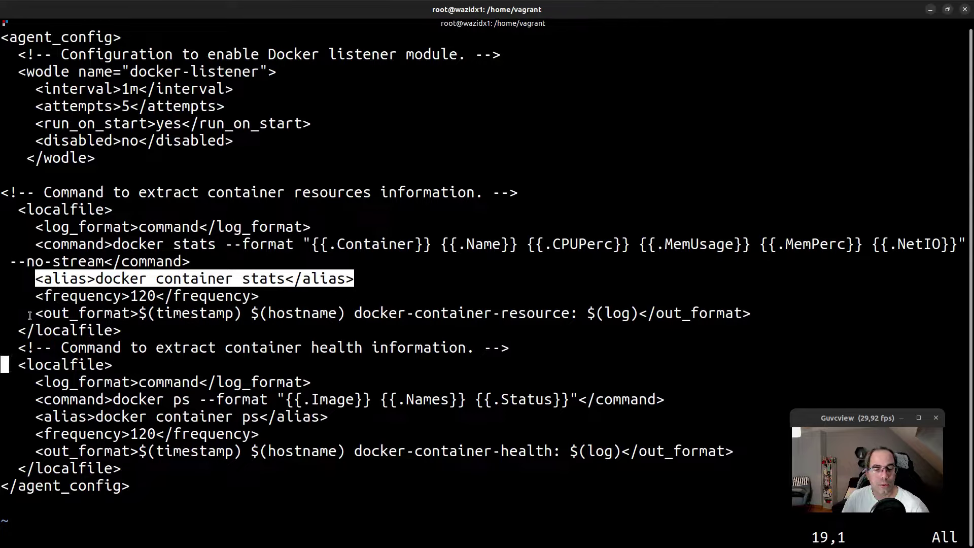
left_click_drag(36, 313, 748, 315)
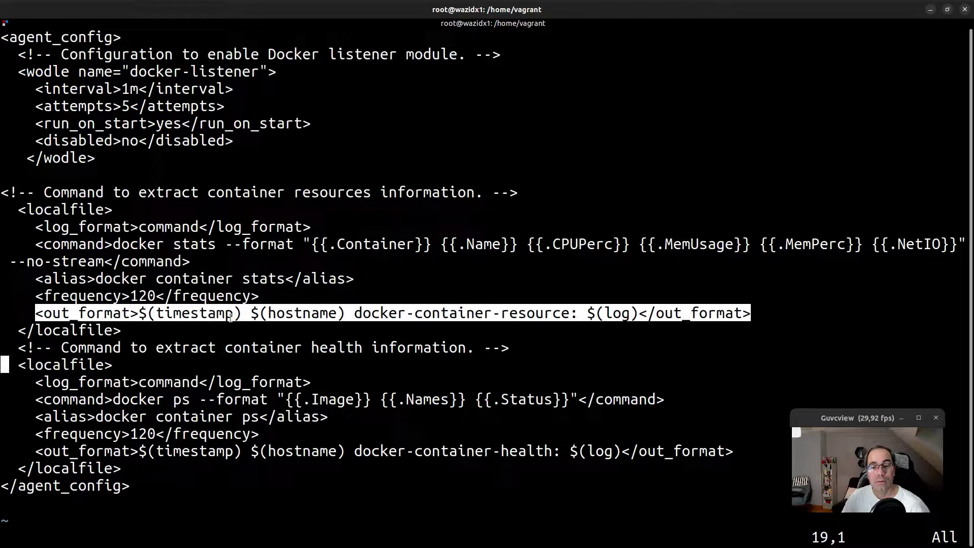
left_click_drag(241, 315, 138, 315)
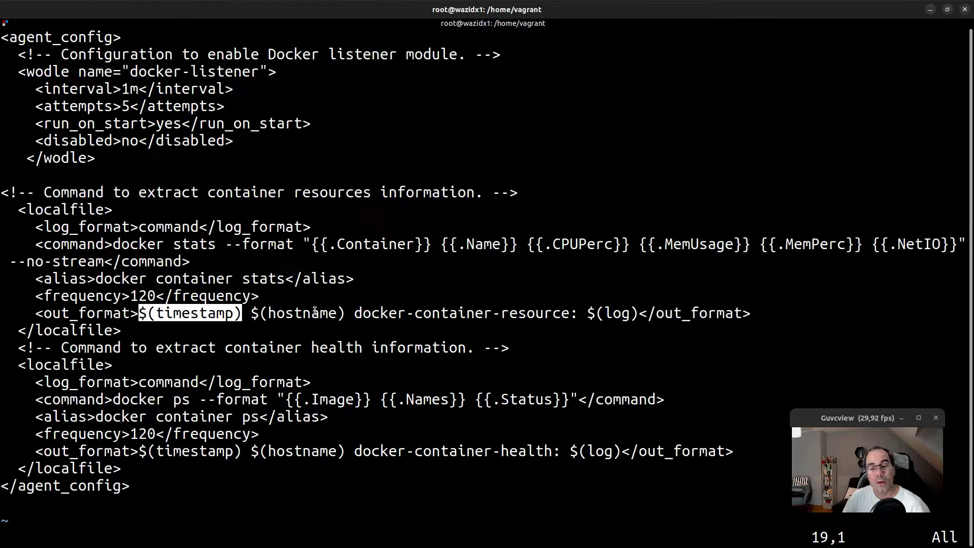
left_click_drag(352, 315, 251, 314)
left_click(351, 314)
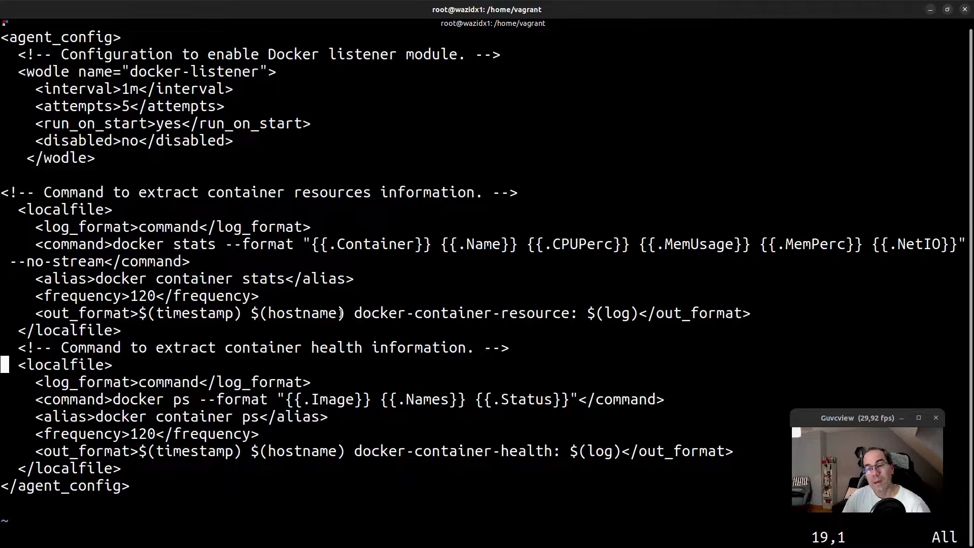
left_click_drag(351, 314, 639, 315)
left_click(584, 316)
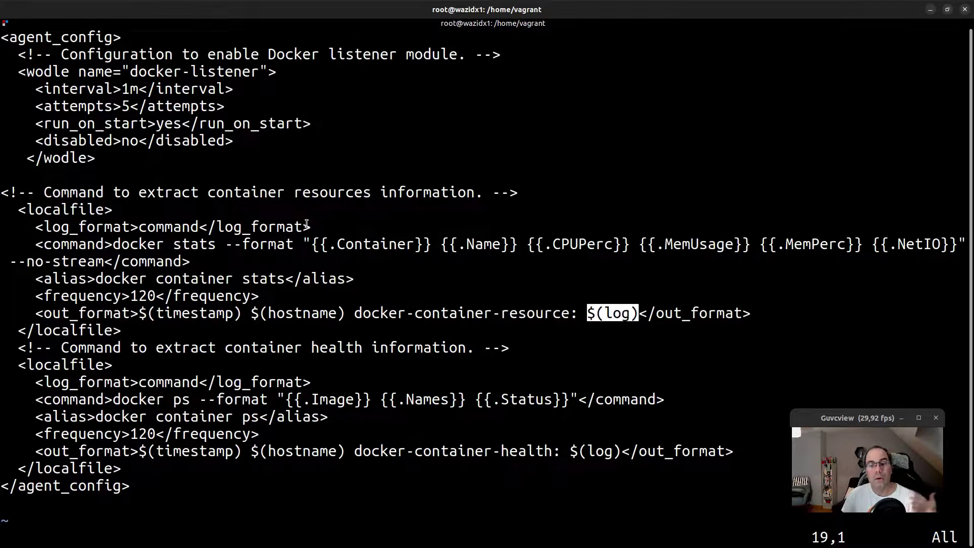
Step: Examine the container health localfile block, including its docker ps command with the Image, Names and Status fields
key("Down")
key("Down")
key("Down")
key("Down")
key("Down")
key("Down")
key("Down")
key("Down")
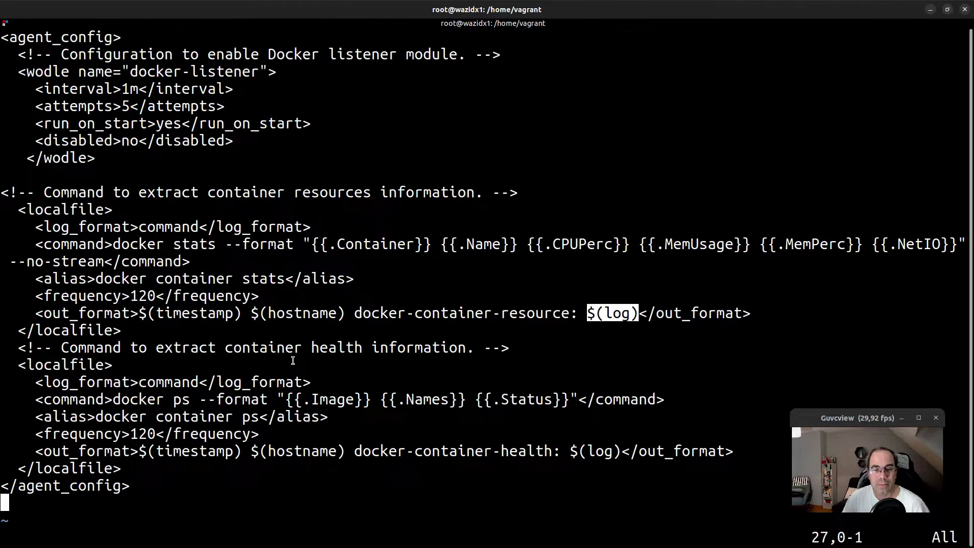
left_click_drag(132, 467, 3, 371)
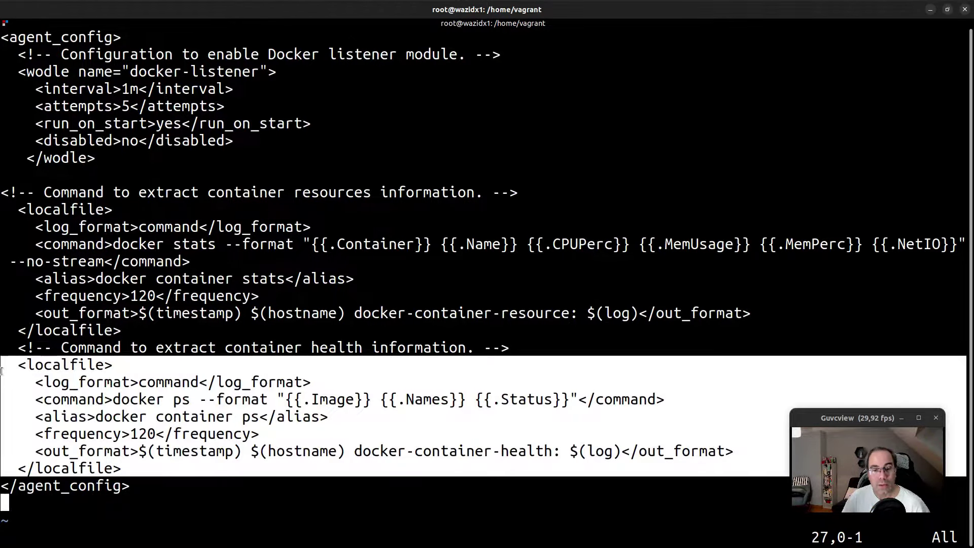
left_click_drag(113, 401, 579, 401)
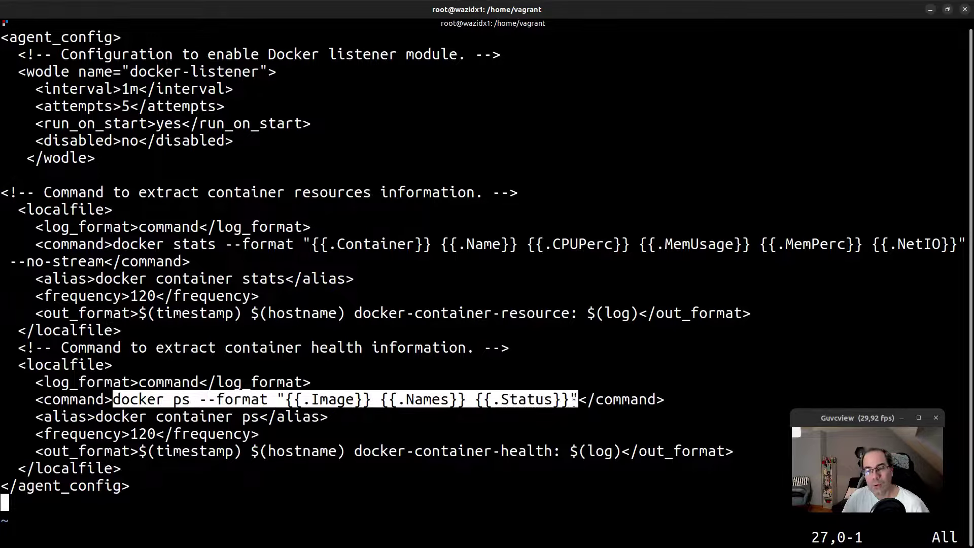
mouse_move(724, 450)
left_mouse_down()
mouse_move(152, 434)
mouse_move(156, 363)
left_mouse_up()
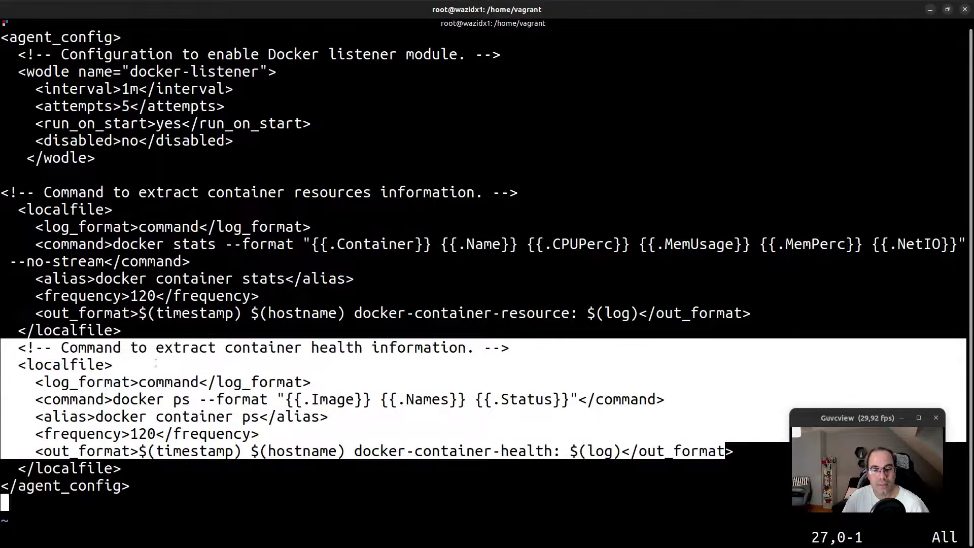
Step: Save and close the container group's agent.conf, restore the split terminal layout, and return to the 08-docker-metrics notes
type(":wq")
key("Return")
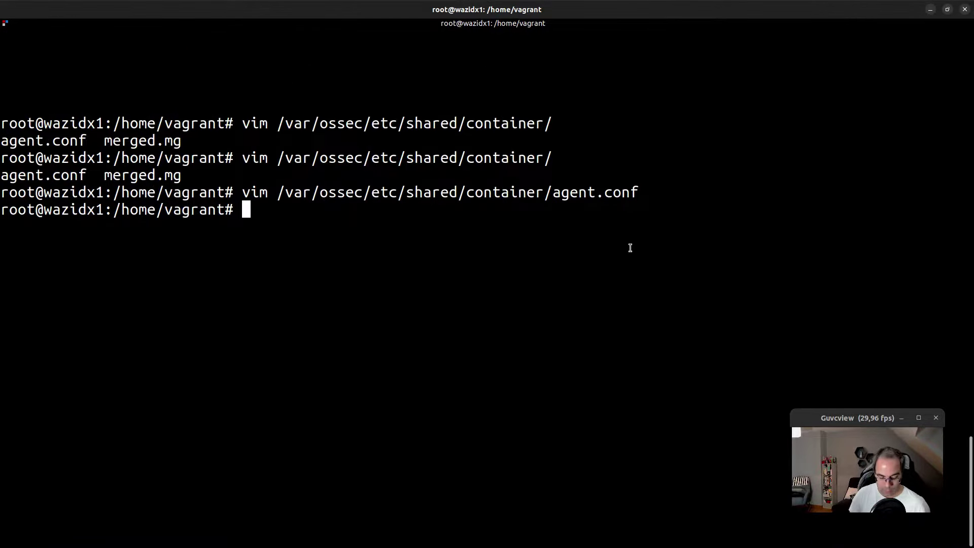
key("ctrl+shift+x")
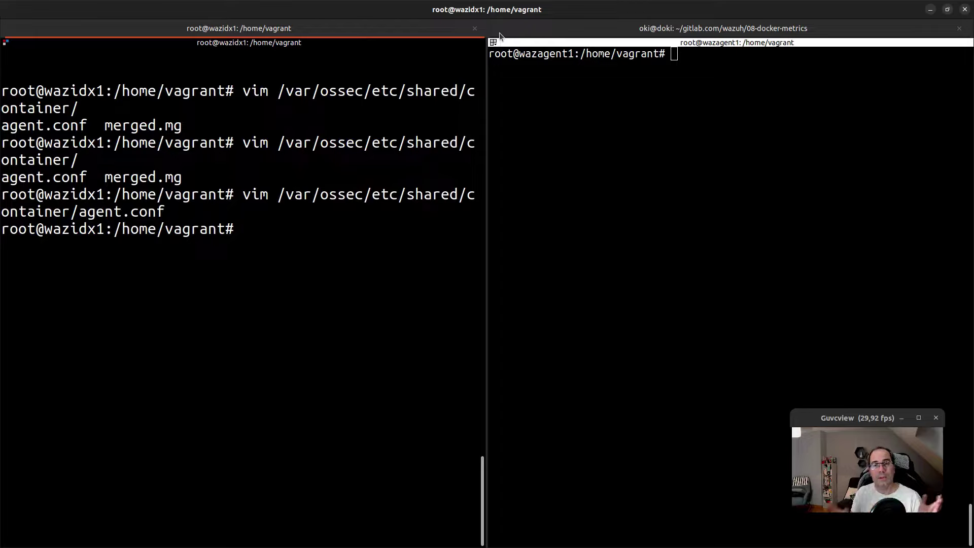
left_click(515, 27)
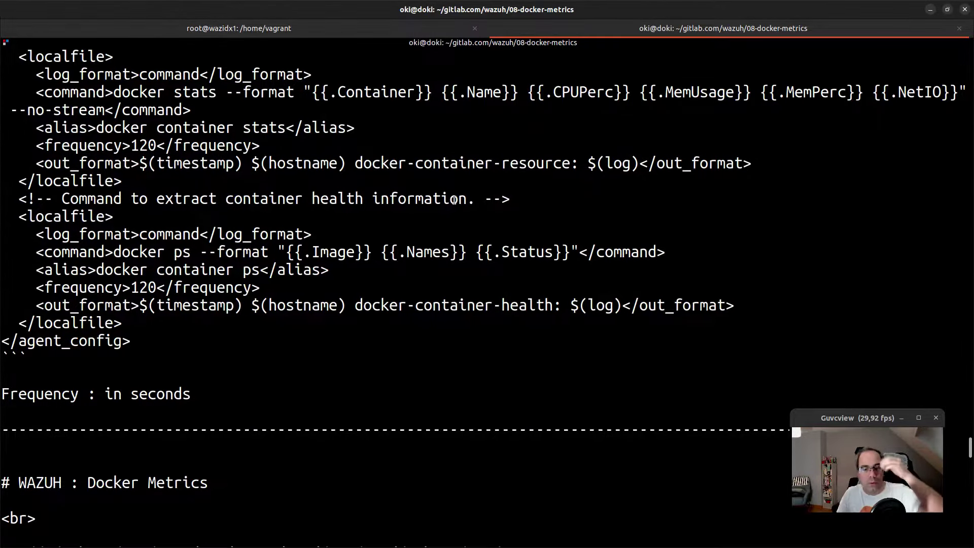
Step: Find the docker decoders section in the notes and copy the path /var/ossec/etc/decoders/docker_decoders.xml
scroll(448, 193, "down", 2)
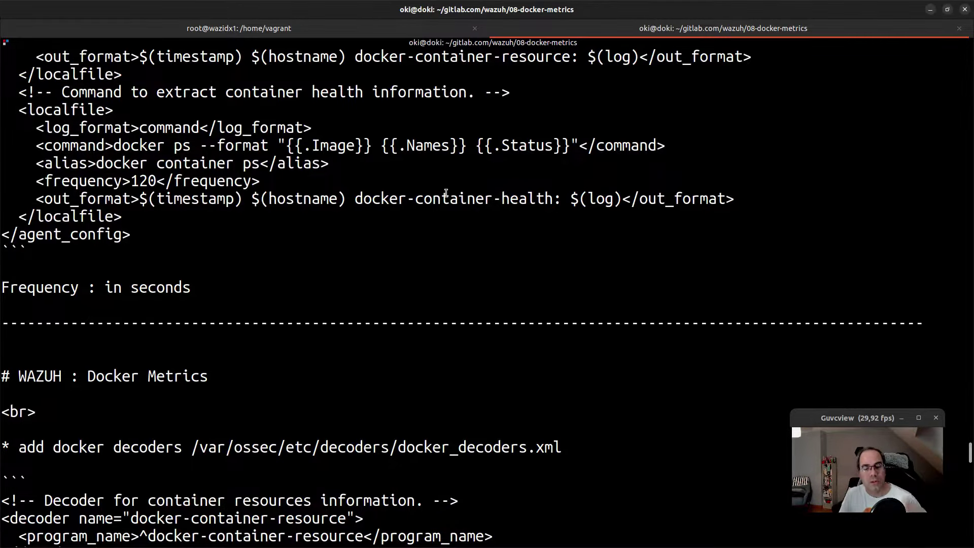
scroll(444, 196, "down", 2)
scroll(442, 198, "down", 1)
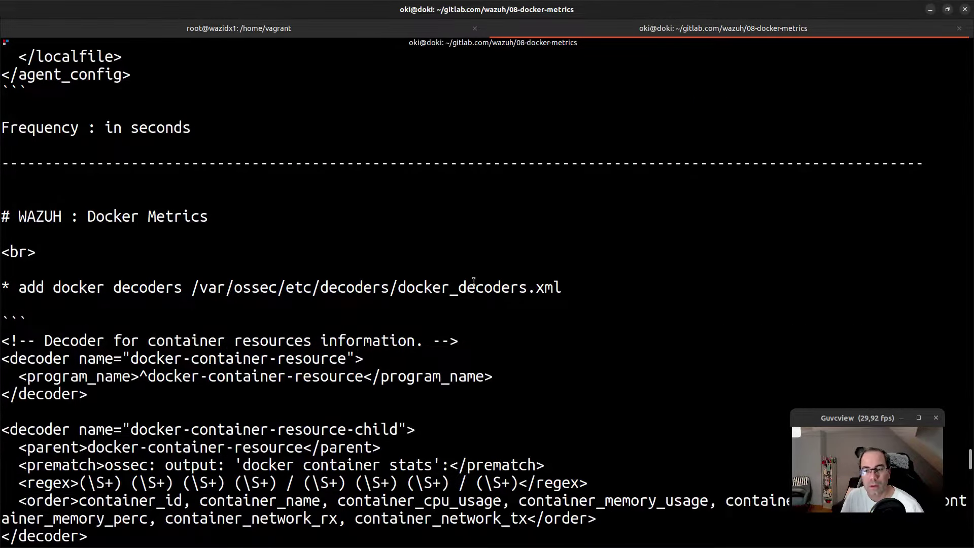
scroll(489, 282, "down", 1)
scroll(489, 281, "down", 1)
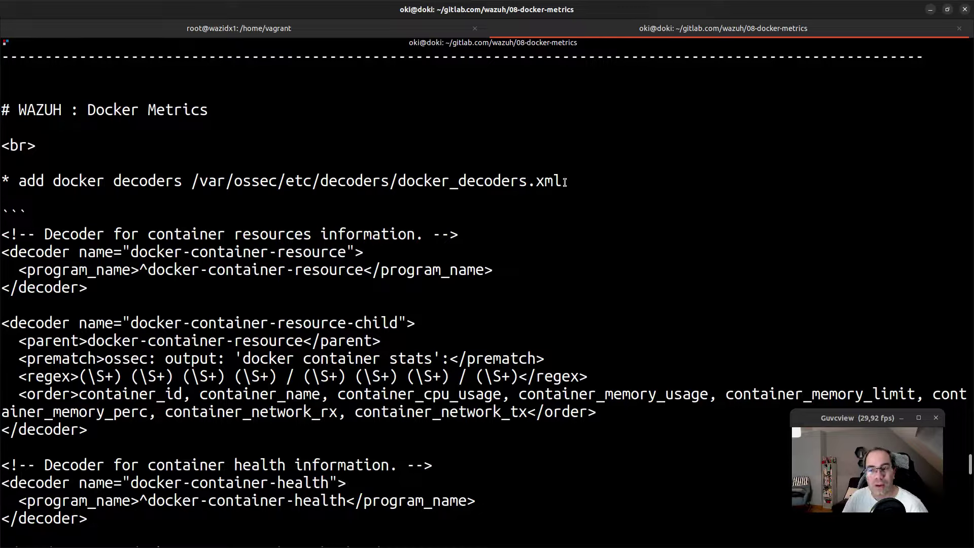
left_click_drag(566, 182, 191, 182)
key("ctrl+c")
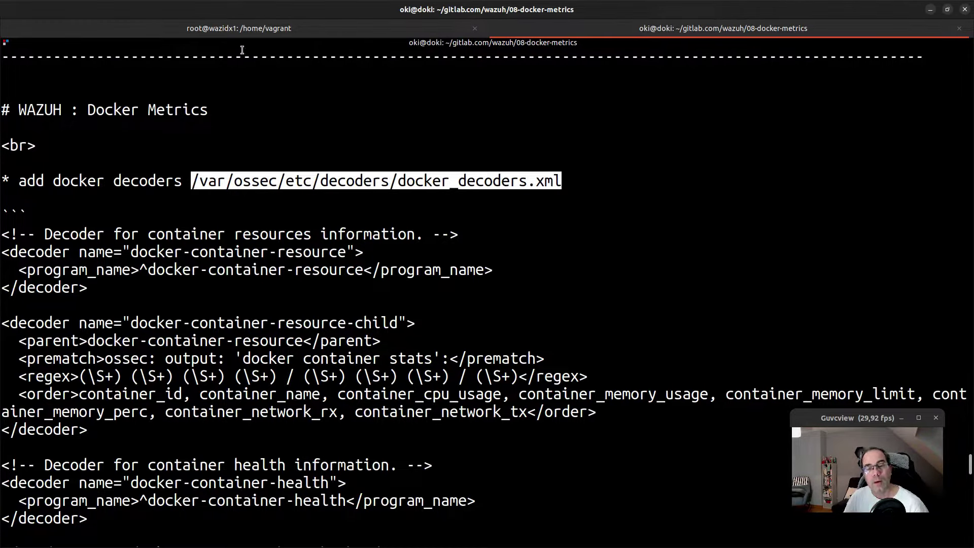
Step: On wazidx1, maximize a cleared terminal and open /var/ossec/etc/decoders/docker_decoders.xml in vim, ready for inserting text
left_click(229, 29)
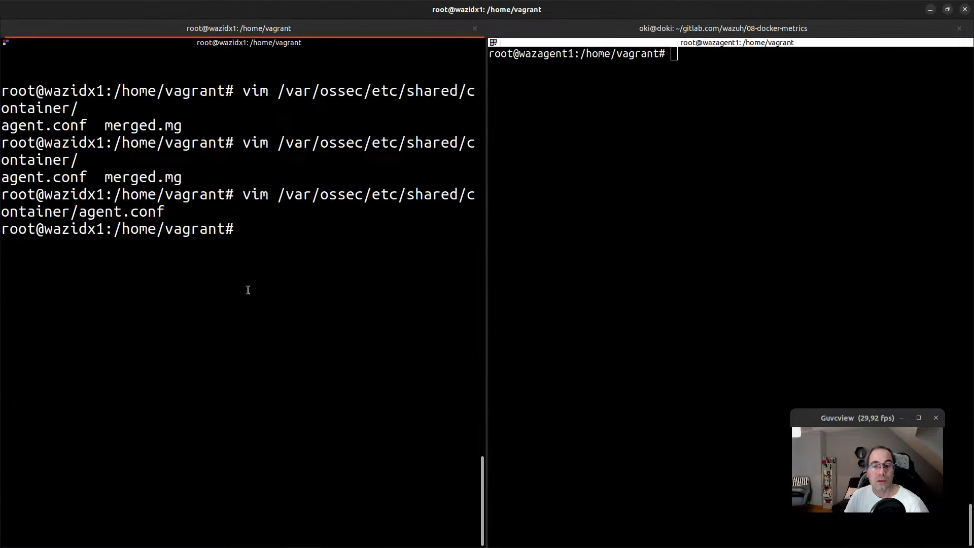
key("ctrl+shift+x")
key("ctrl+l")
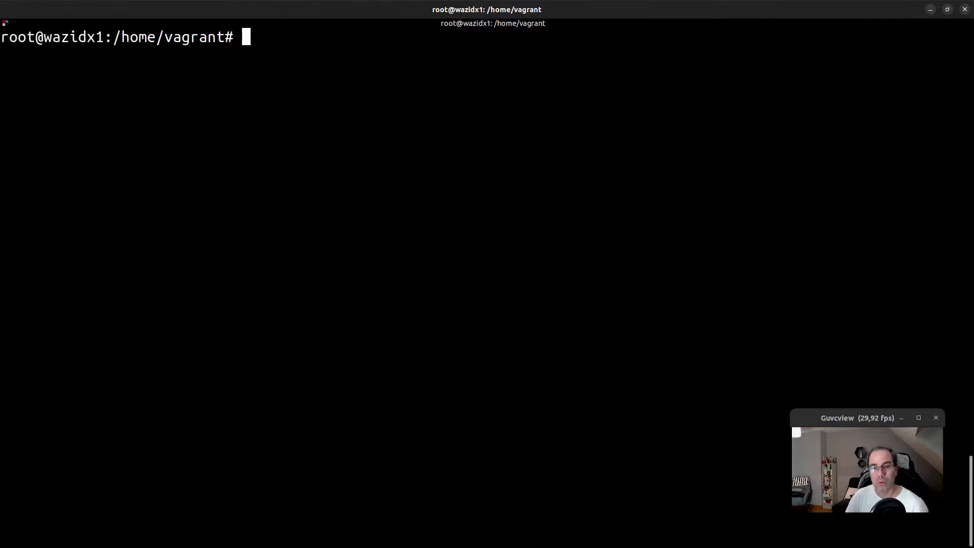
type("vim")
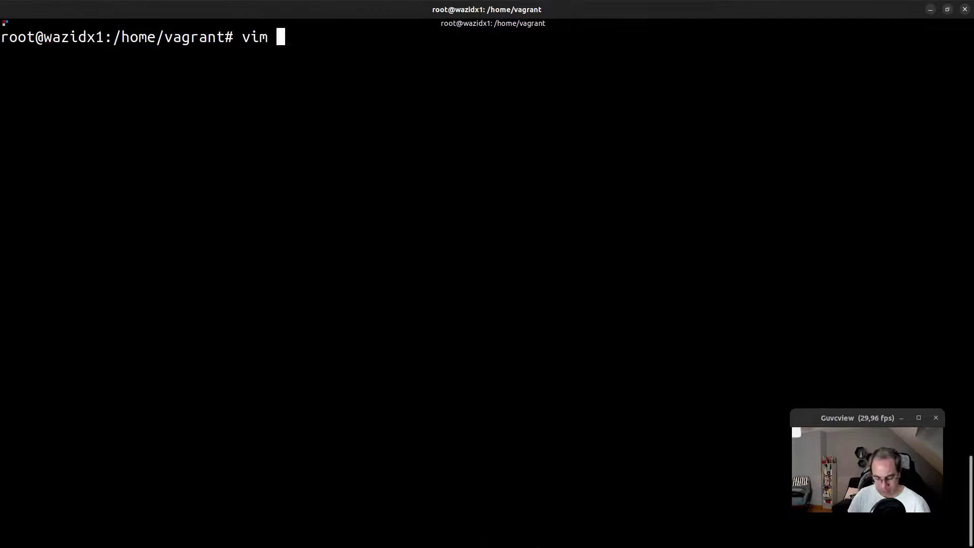
key("ctrl+shift+v")
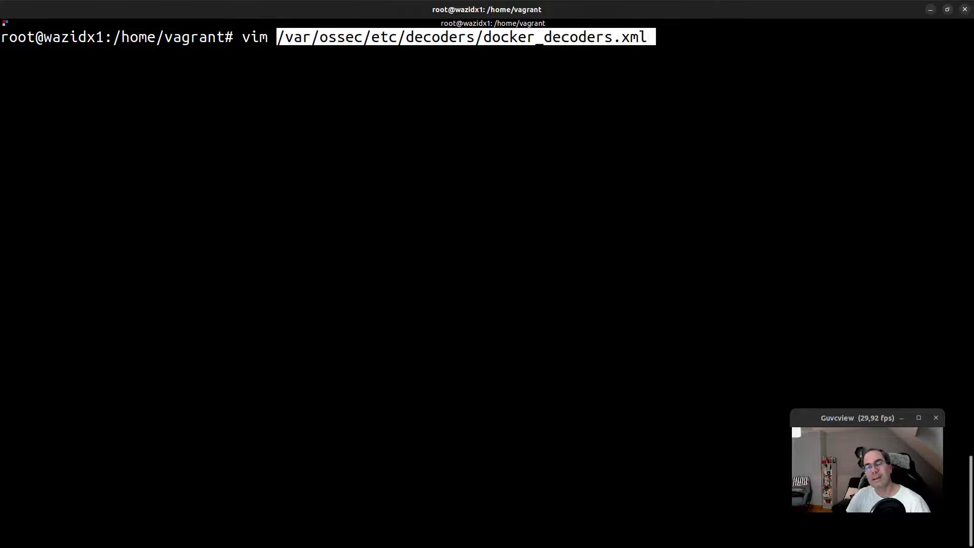
key("Return")
key("i")
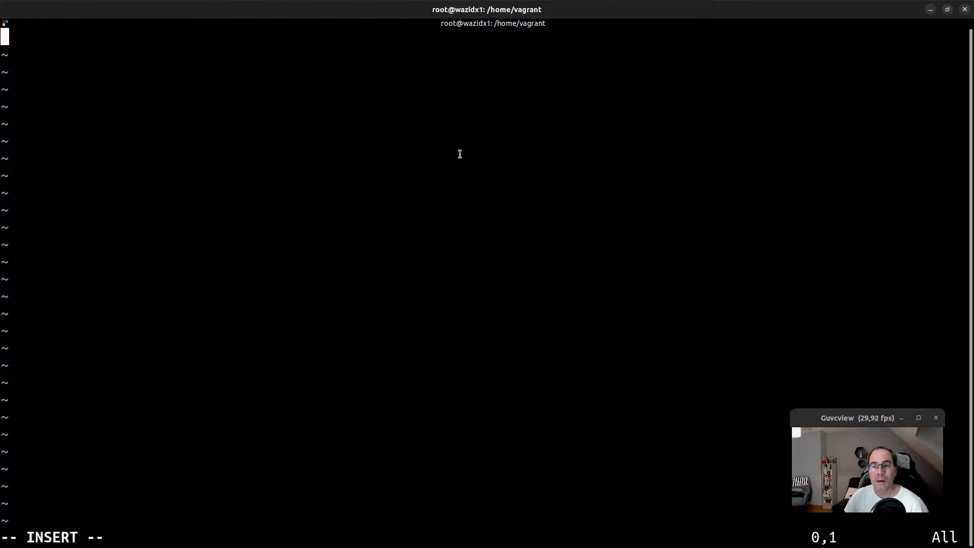
Step: Copy the container resource and health decoder blocks from the 08-docker-metrics notes into docker_decoders.xml on wazidx1
key("ctrl+shift+x")
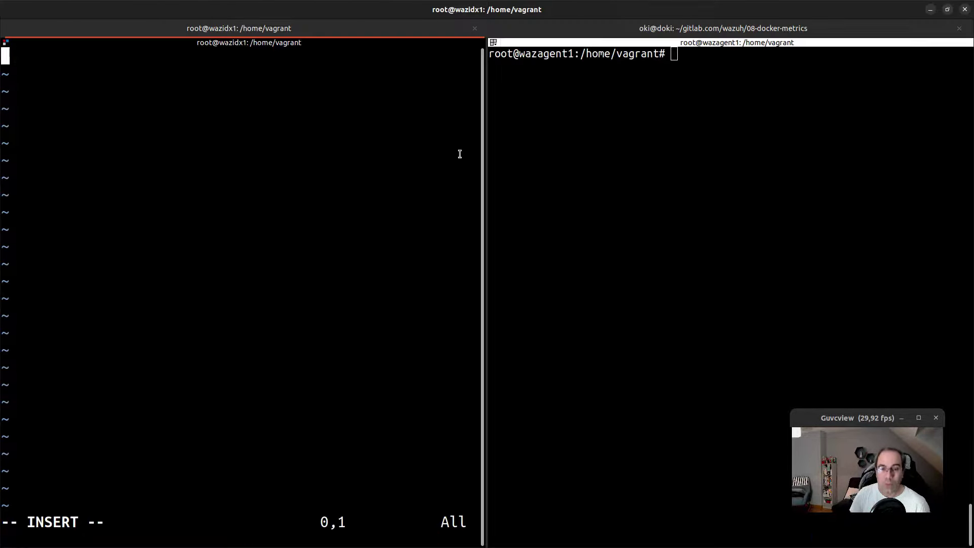
left_click(638, 27)
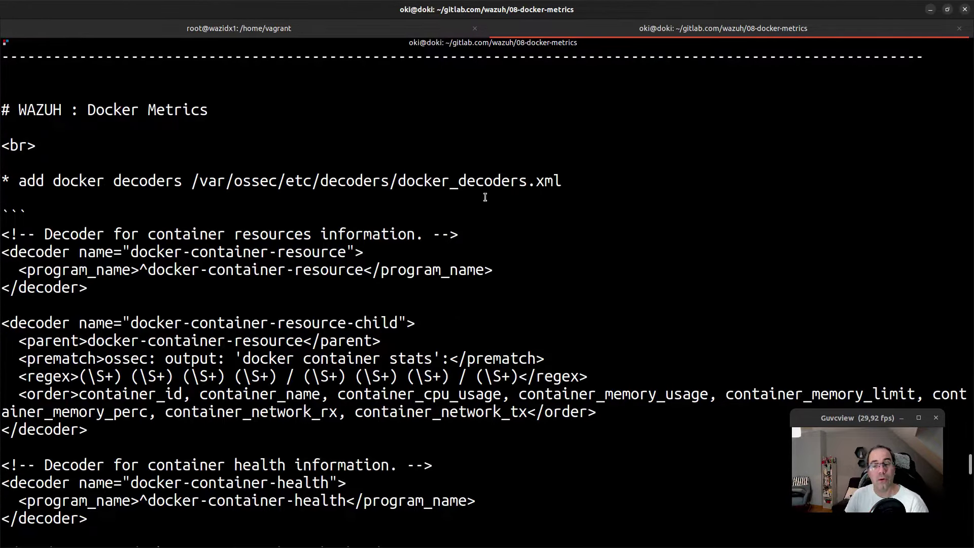
mouse_move(5, 216)
left_mouse_down()
mouse_move(10, 464)
mouse_move(264, 520)
mouse_move(274, 541)
mouse_move(321, 323)
left_mouse_up()
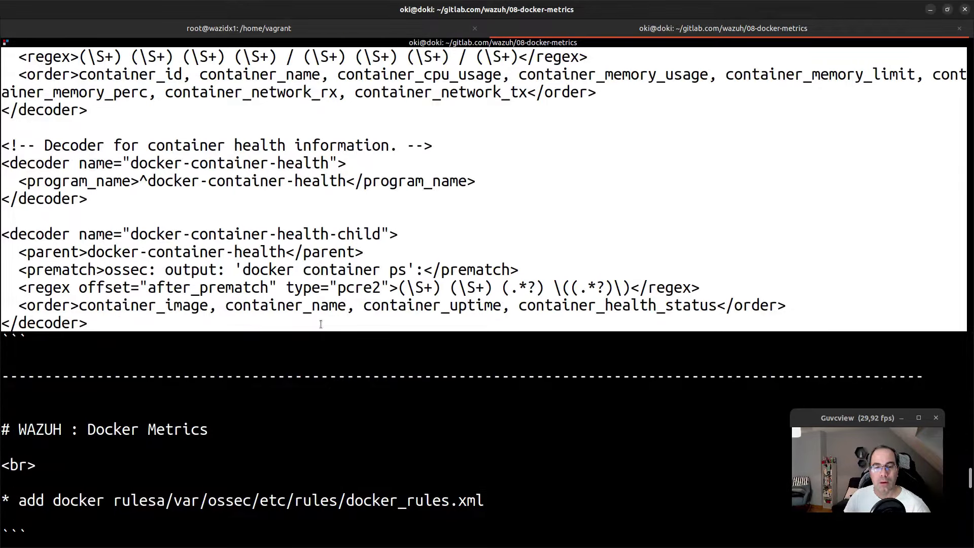
left_click(274, 29)
key("ctrl+shift+x")
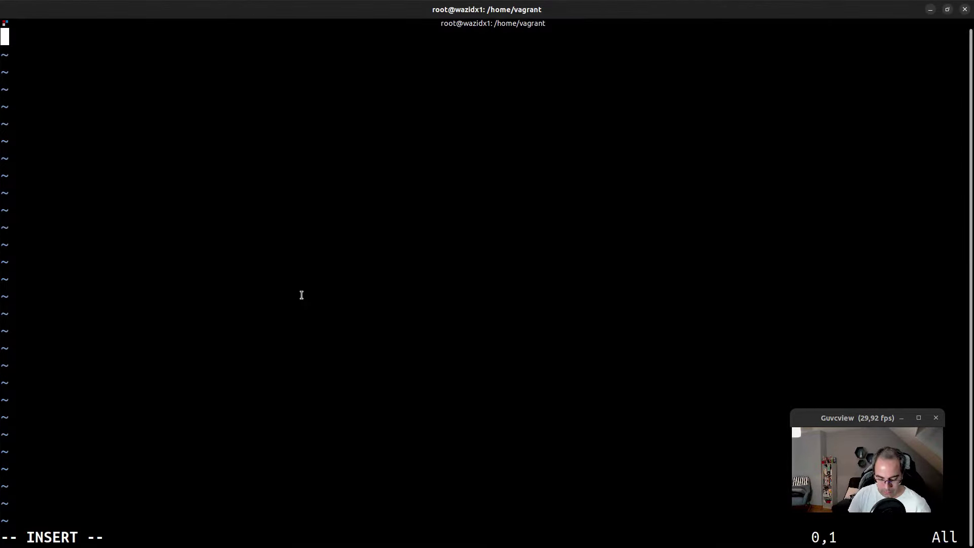
type("<!-- Decoder for container resources information. --> <decoder name=\"docker-container-resource\">   <program_name>^docker-container-resource</program_name> </decoder>  <decoder name=\"docker-container-resource-child\">   <parent>docker-container-resource</parent>   <prematch>ossec: output: 'docker container stats':</prematch>   <regex>(\\S+) (\\S+) (\\S+) (\\S+) / (\\S+) (\\S+) (\\S+) / (\\S+)</regex>   <order>container_id, container_name, container_cpu_usage, container_memory_usage, container_memory_limit, container_memory_perc, container_network_rx, container_network_tx</order> </decoder>  <!-- Decoder for container health information. --> <decoder name=\"docker-container-health\">   <program_name>^docker-container-health</program_name> </decoder>  <decoder name=\"docker-container-health-child\">   <parent>docker-container-health</parent>   <prematch>ossec: output: 'docker container ps':</prematch>   <regex offset=\"after_prematch\" type=\"pcre2\">(\\S+) (\\S+) (.*?) \\((.*?)\\)</regex>   <order>container_image, container_name, container_uptime, container_health_status</order> </decoder>")
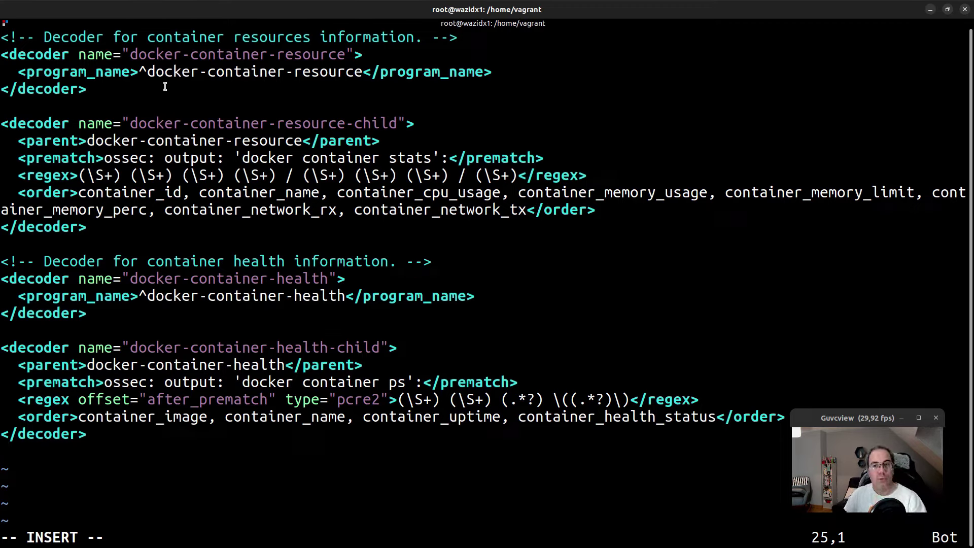
Step: Examine the docker-container-resource decoder, its program_name line and the parent reference in its child decoder
left_click_drag(226, 89, 1, 54)
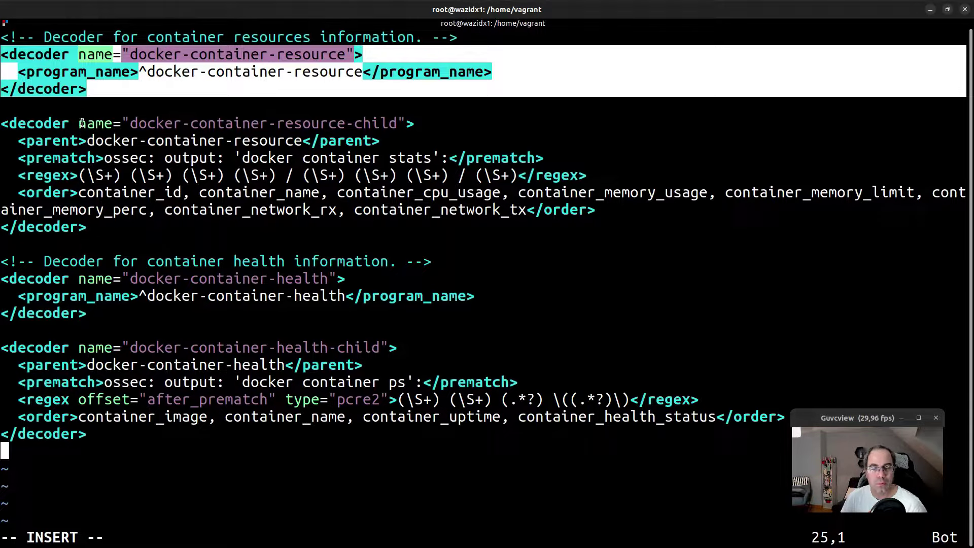
left_click_drag(381, 140, 23, 136)
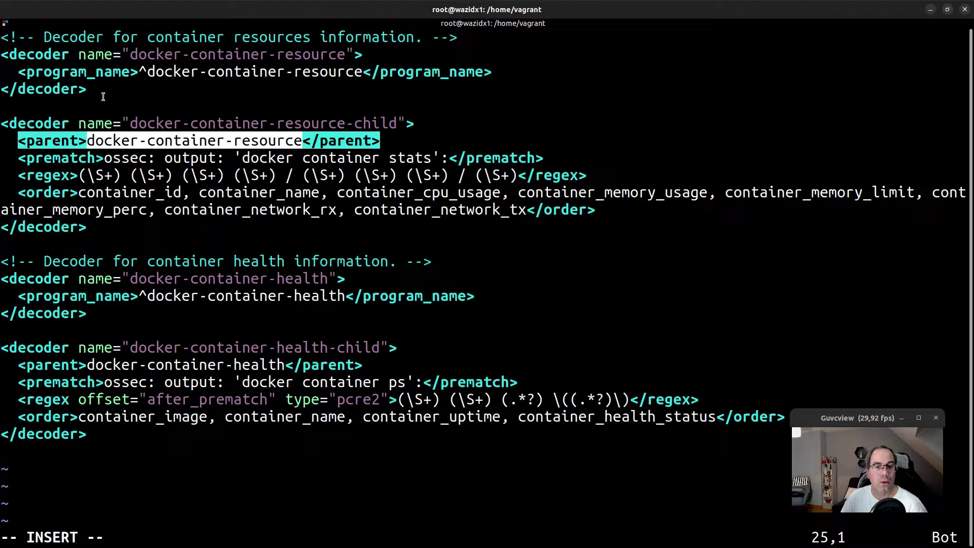
left_click_drag(102, 106, 5, 54)
left_click(140, 86)
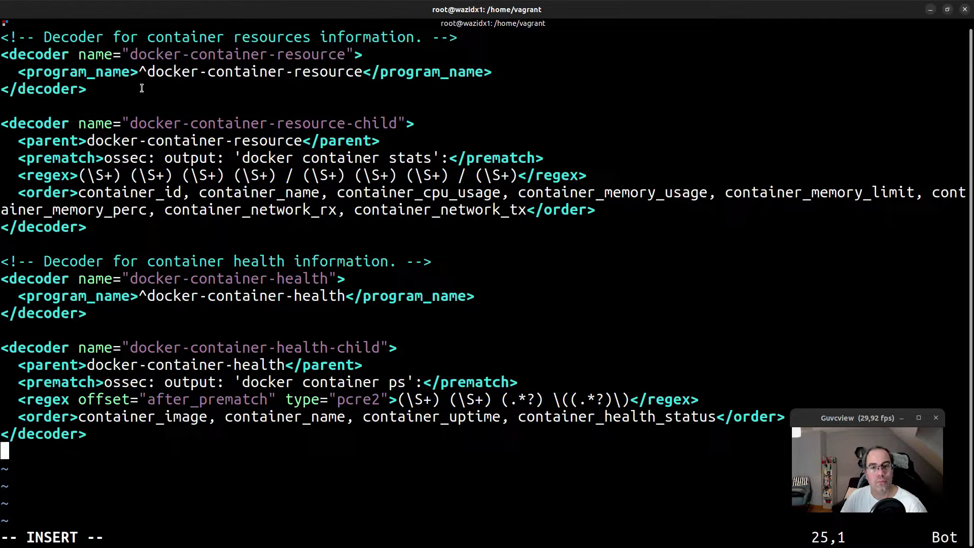
left_click_drag(26, 72, 484, 75)
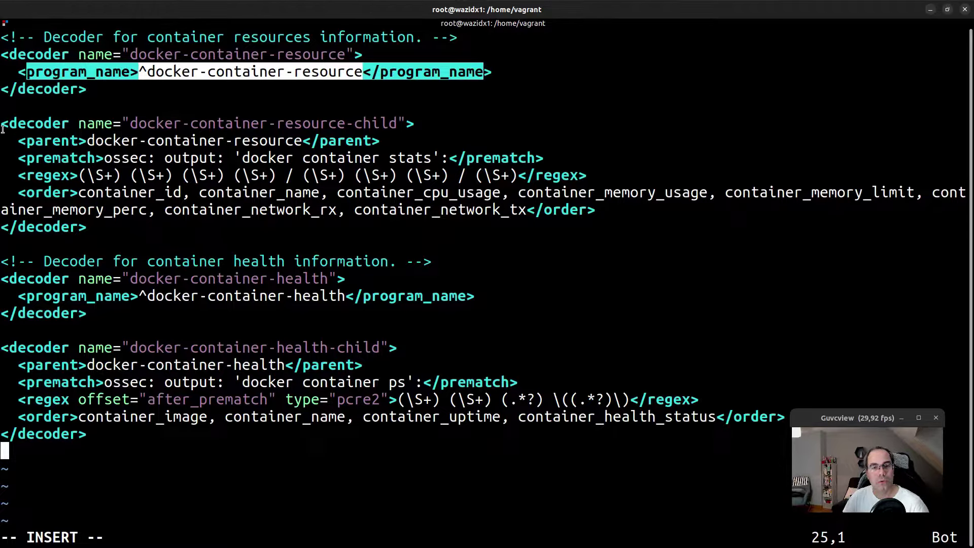
Step: Examine the docker-container-resource-child decoder's name, its 'docker container stats' prematch and its regex line
left_click_drag(26, 133, 107, 123)
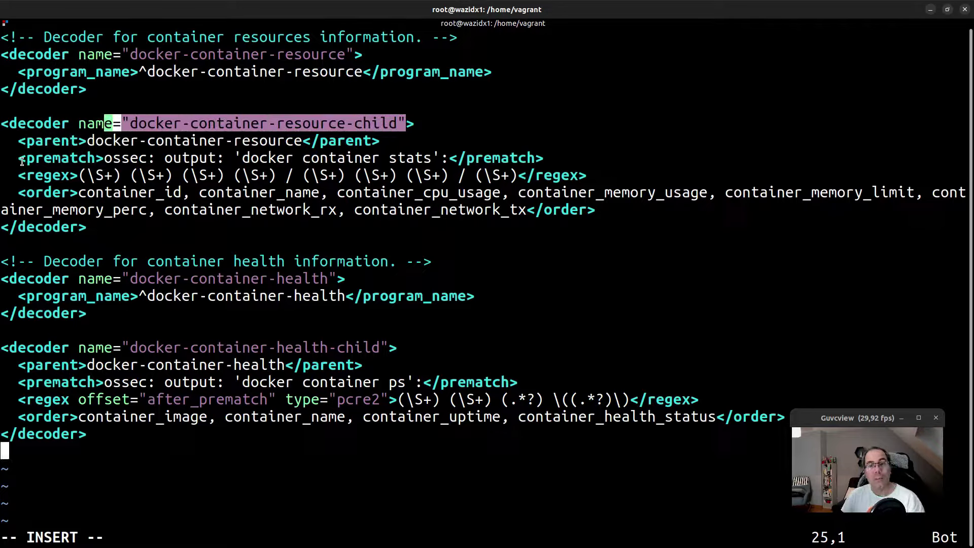
left_click_drag(22, 161, 197, 159)
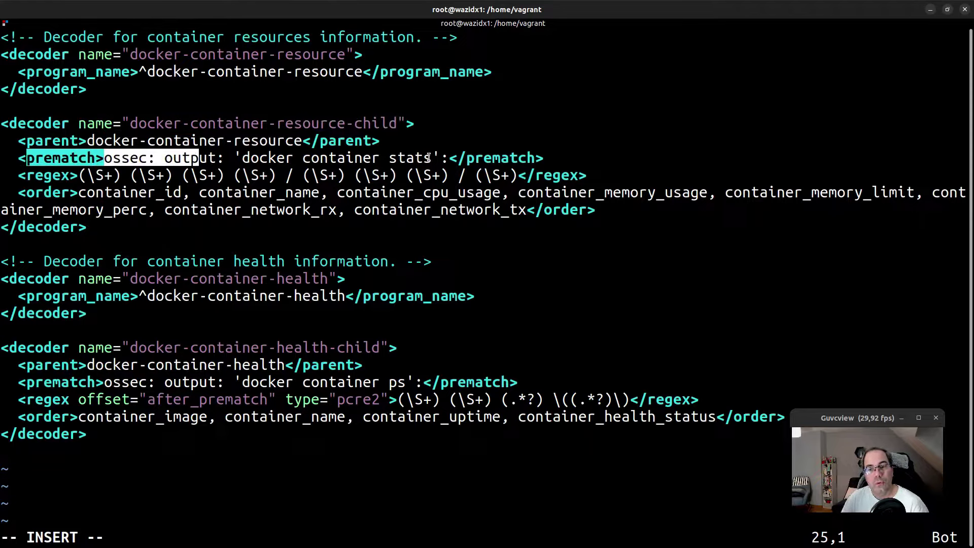
left_click_drag(433, 158, 241, 158)
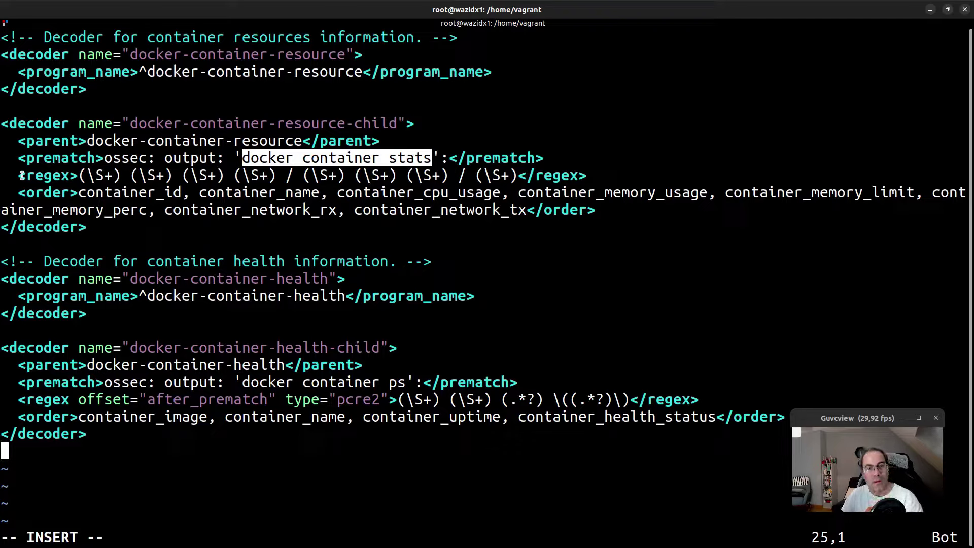
left_click_drag(18, 175, 587, 174)
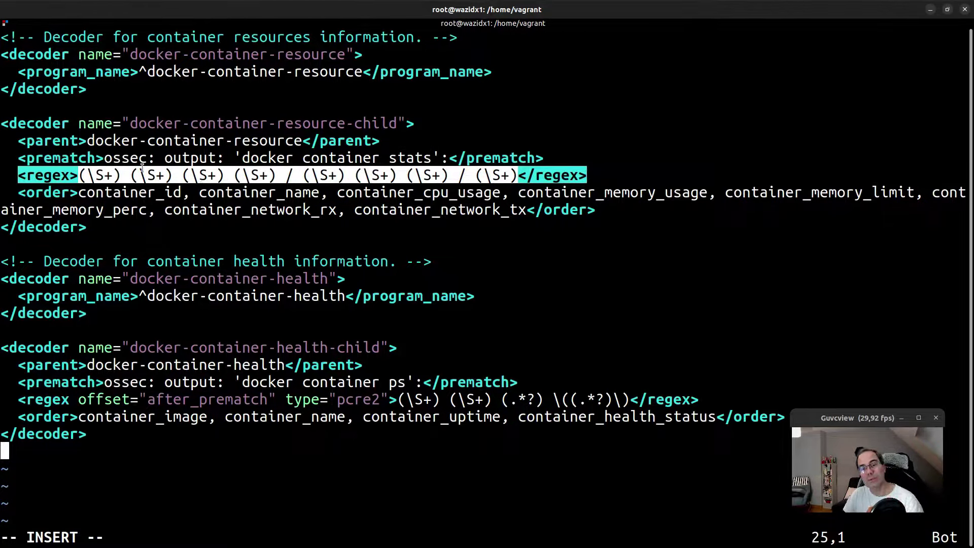
left_click(124, 174)
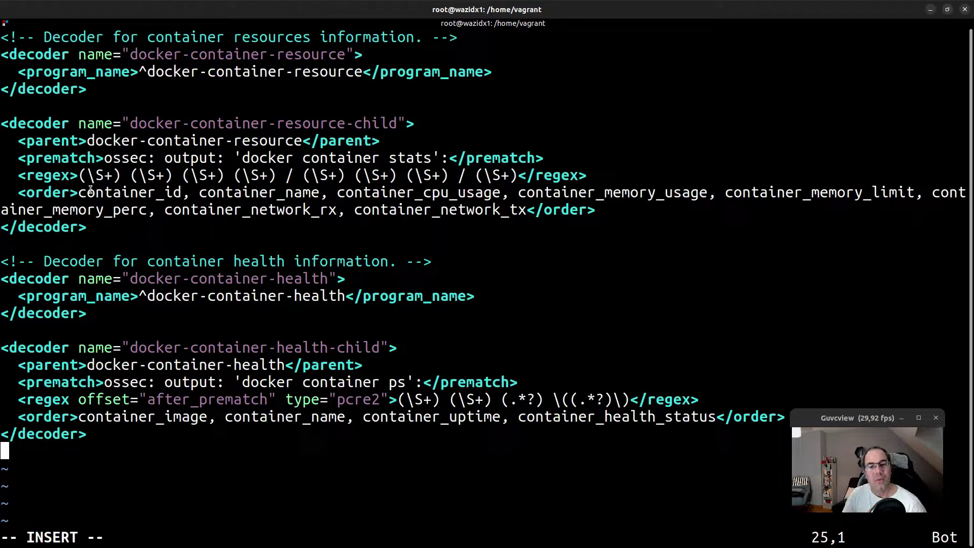
Step: Examine how the resource child decoder's regex groups map to the order fields, from container_id to container_network_tx
left_click_drag(81, 175, 121, 177)
left_click(127, 195)
double_click(128, 195)
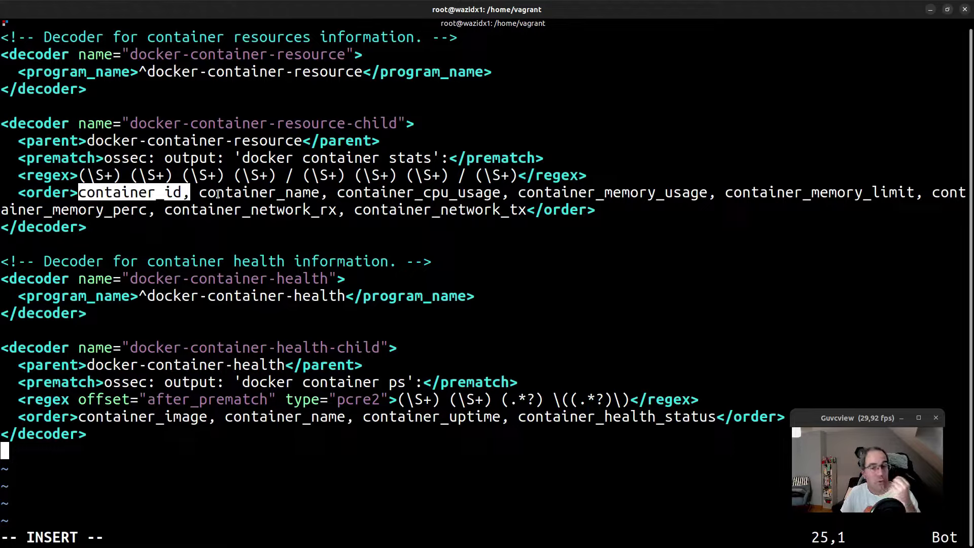
double_click(315, 192)
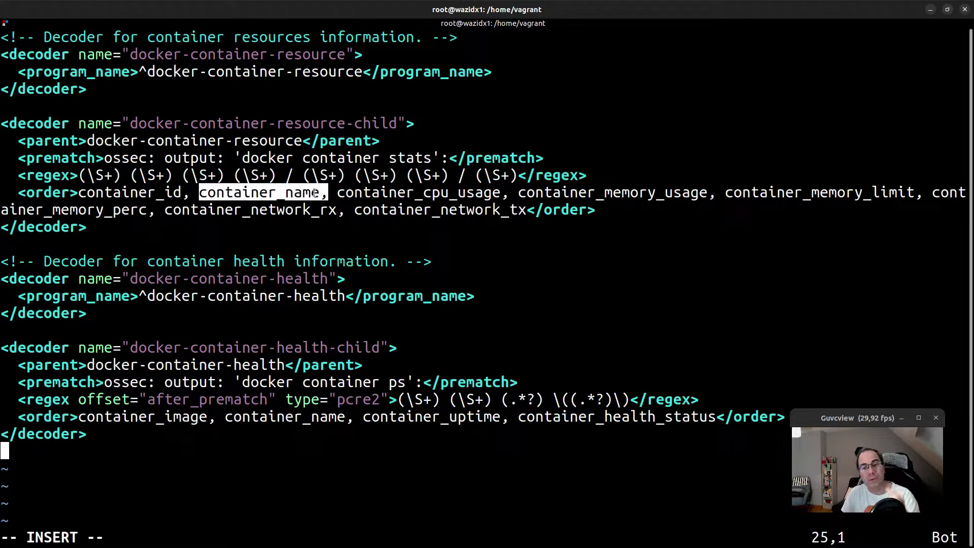
triple_click(370, 199)
double_click(570, 193)
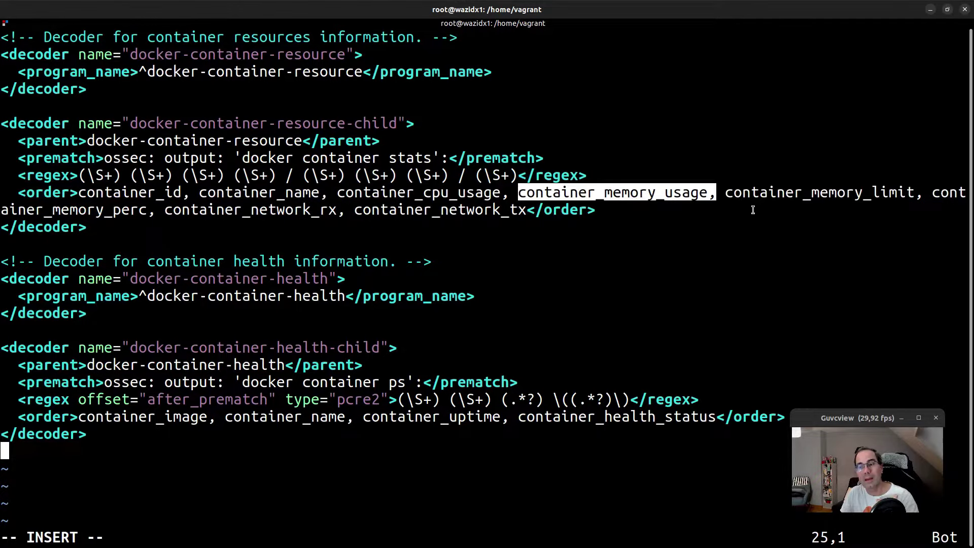
double_click(763, 195)
left_click(124, 213)
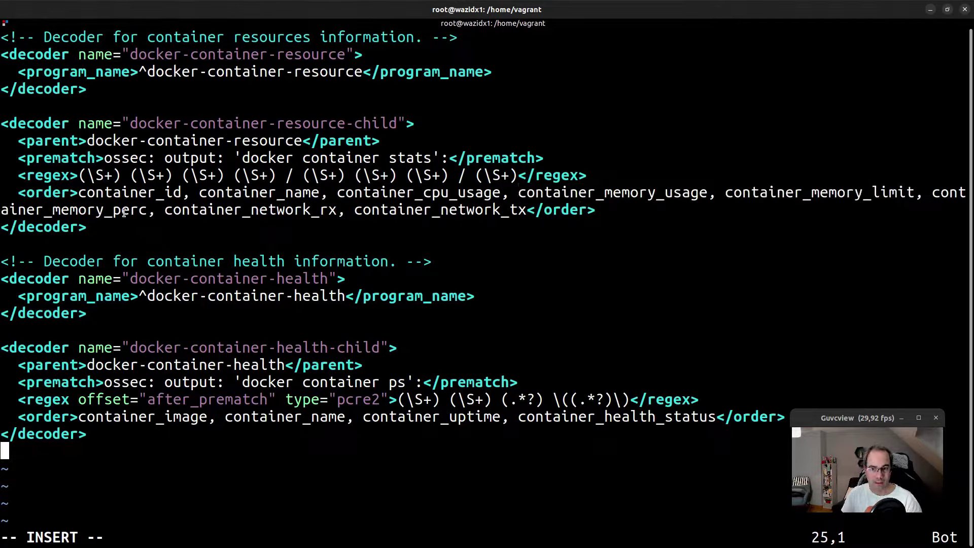
double_click(123, 213)
double_click(495, 209)
left_click(345, 214)
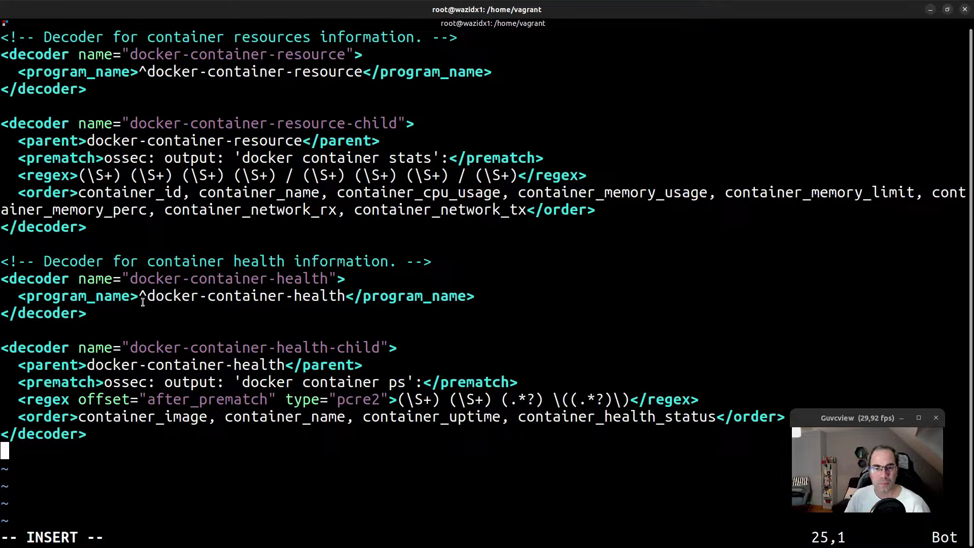
Step: Examine the docker-container-health decoder and its child's 'docker container ps' prematch, pcre2 regex and order fields
left_click_drag(139, 300, 0, 259)
left_click_drag(87, 313, 1, 262)
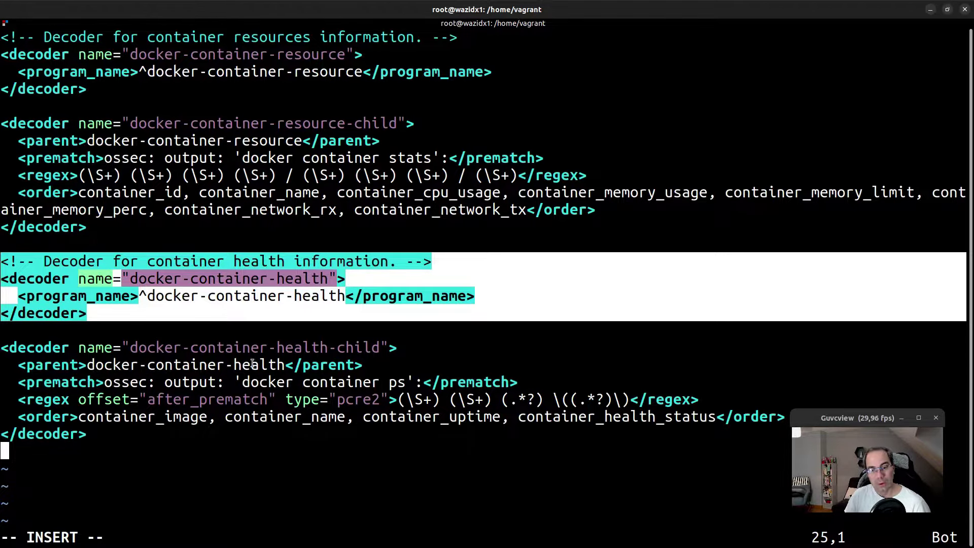
left_click_drag(375, 373, 378, 382)
mouse_move(409, 343)
left_mouse_down()
mouse_move(50, 317)
mouse_move(1, 327)
left_mouse_up()
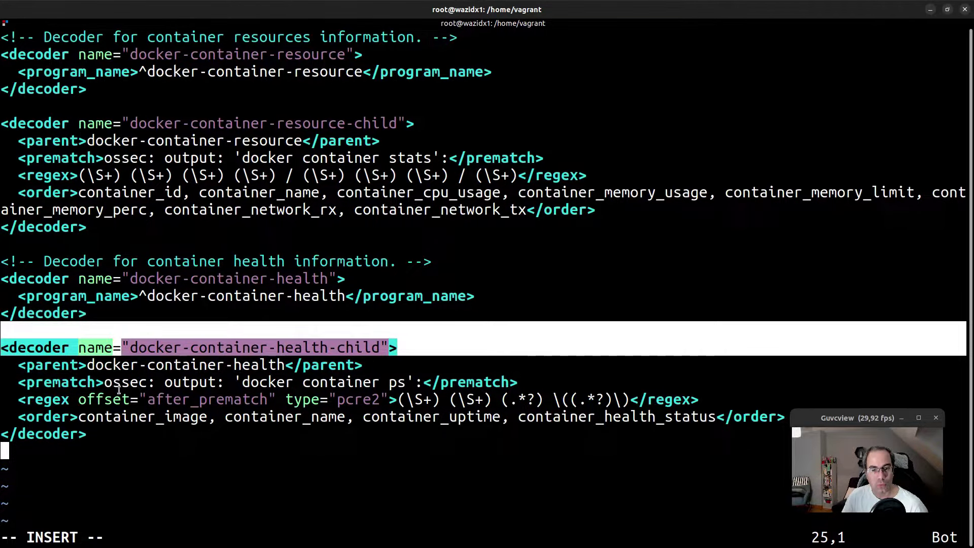
left_click_drag(243, 382, 416, 373)
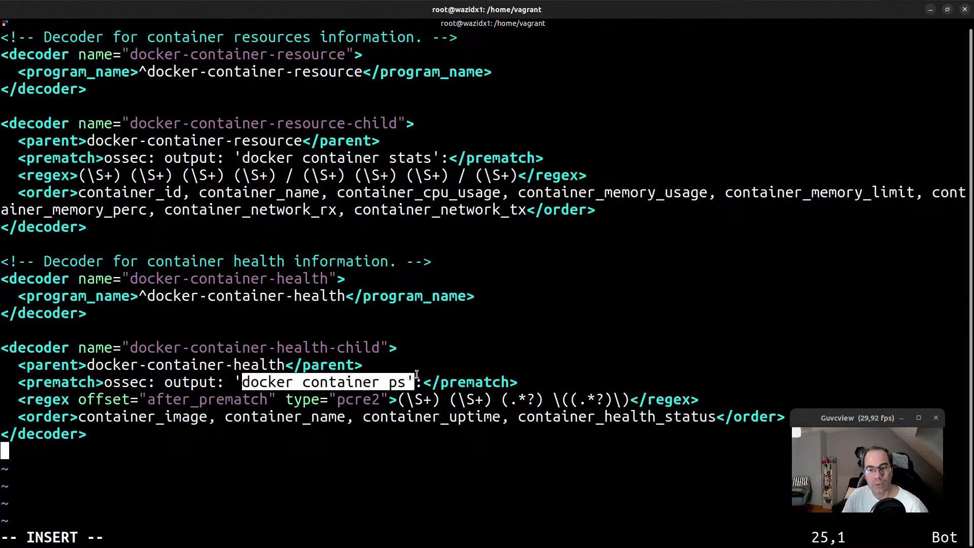
left_click_drag(23, 399, 697, 392)
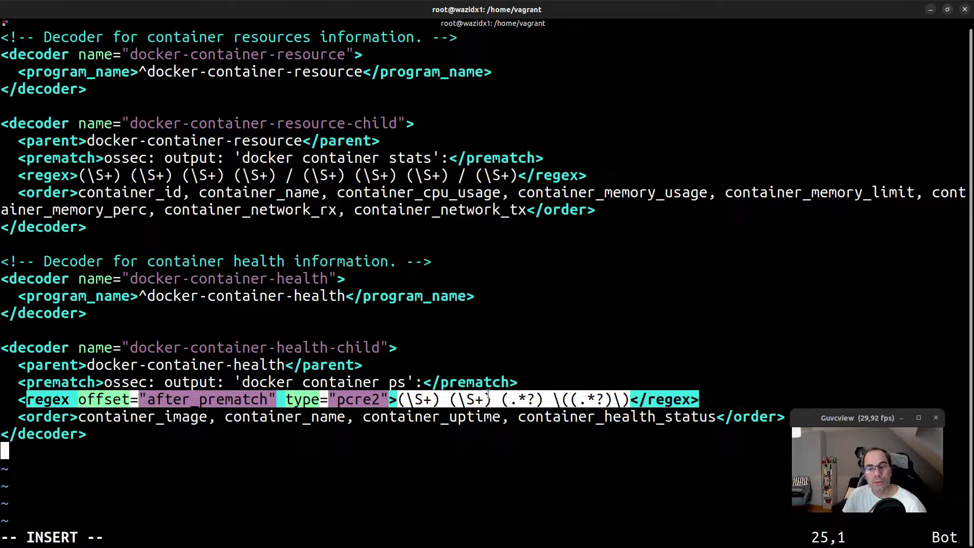
left_click(375, 399)
left_click_drag(388, 399, 289, 401)
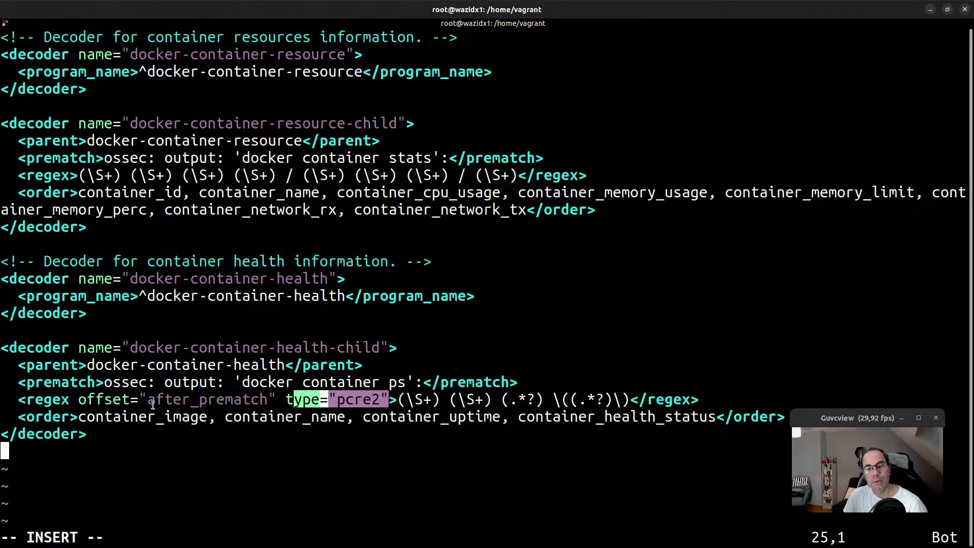
left_click_drag(19, 417, 216, 423)
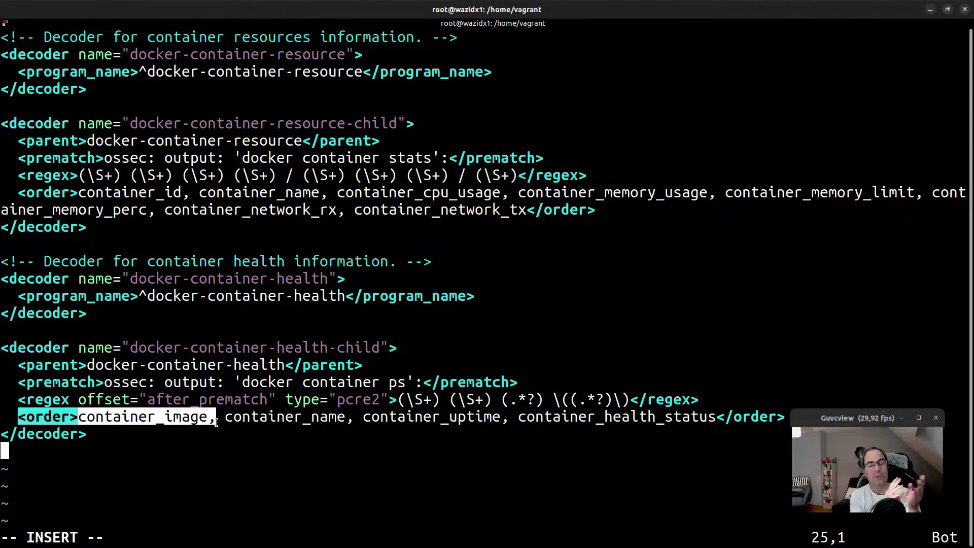
left_click(327, 312)
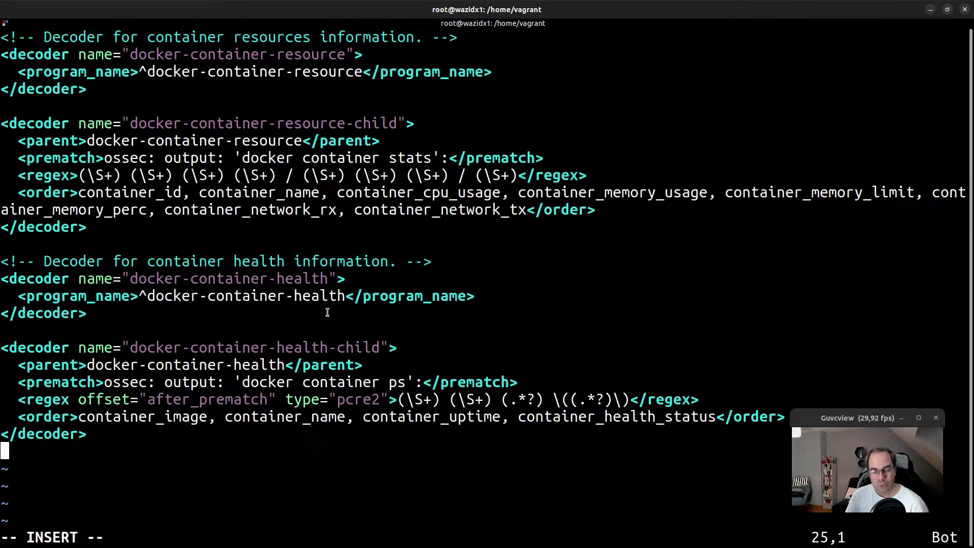
Step: Save the docker decoders file and quit the editor
key("Escape")
type(":wq")
key("Return")
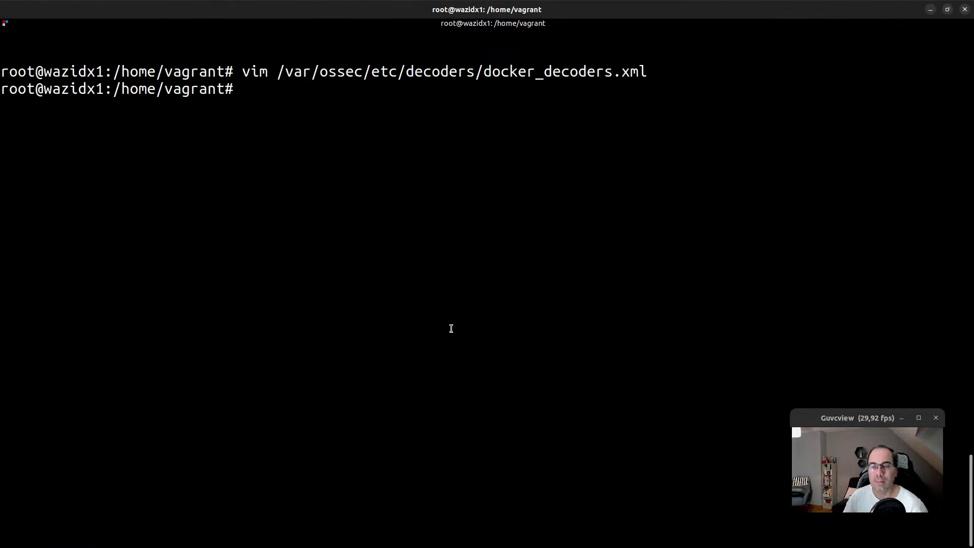
Step: Examine the docker rules section of the notes: the docker_rules.xml path, the container group name and base rule 100100
key("ctrl+shift+x")
key("ctrl+Page_Down")
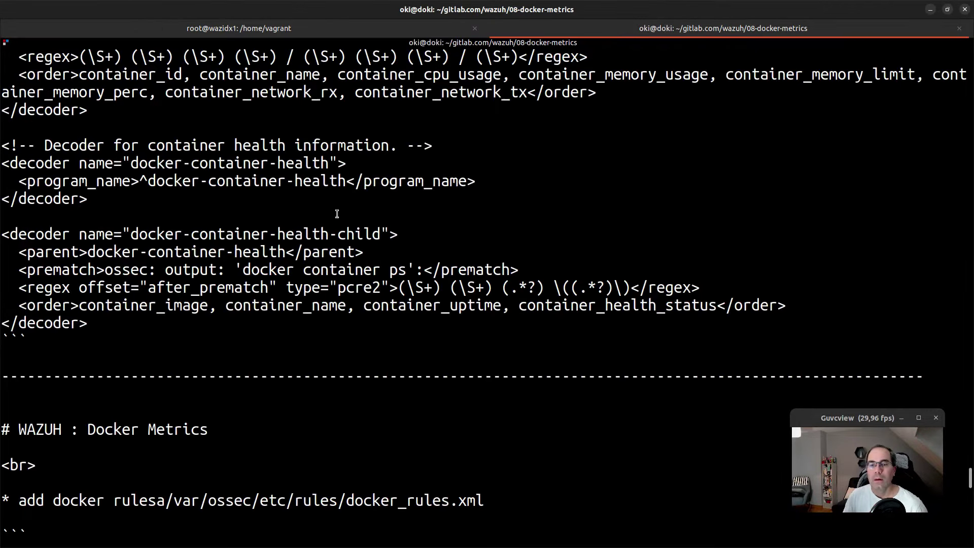
scroll(337, 213, "down", 6)
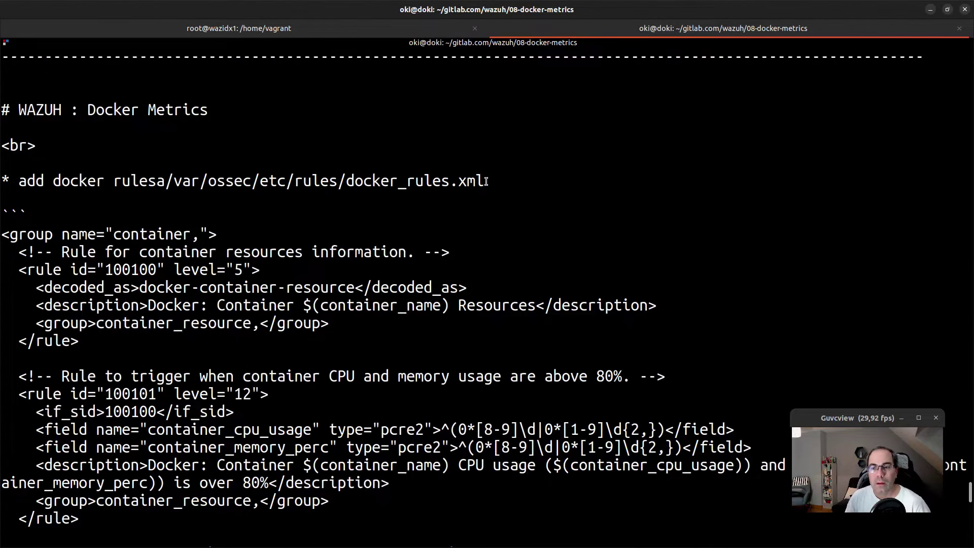
left_click_drag(486, 181, 165, 181)
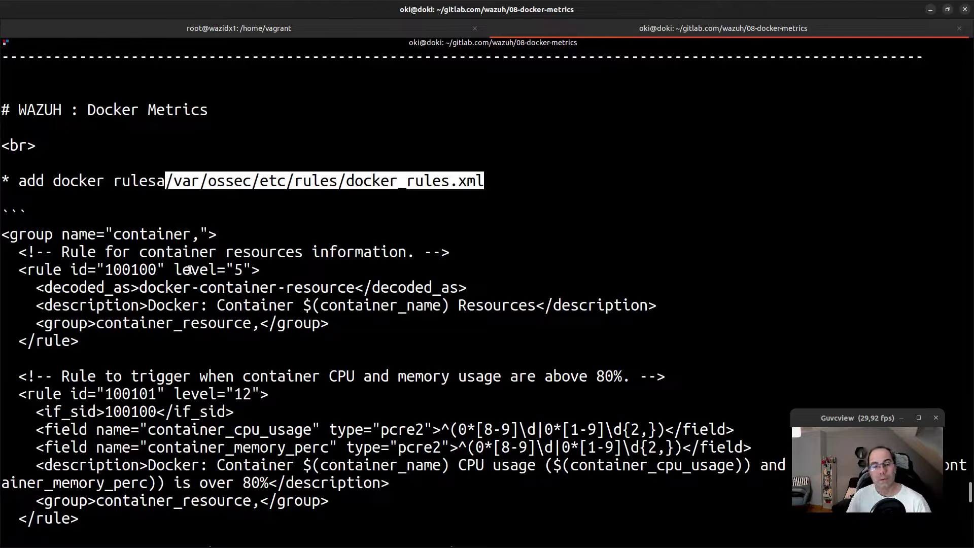
left_click(99, 236)
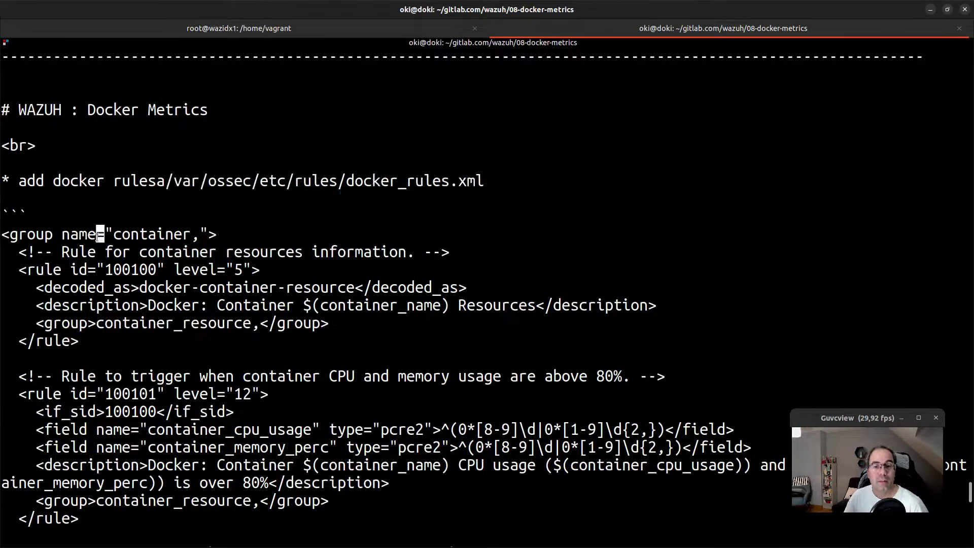
double_click(127, 233)
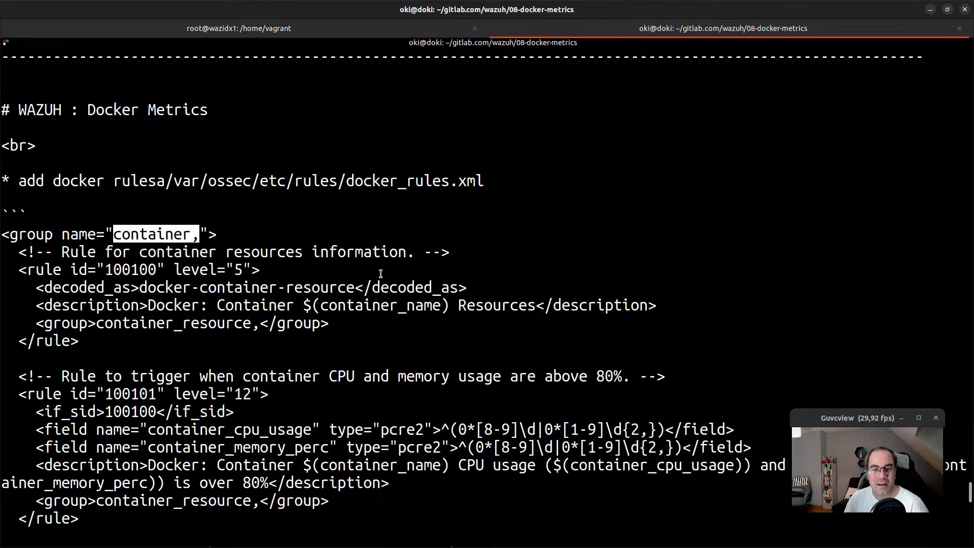
scroll(381, 273, "down", 1)
double_click(140, 218)
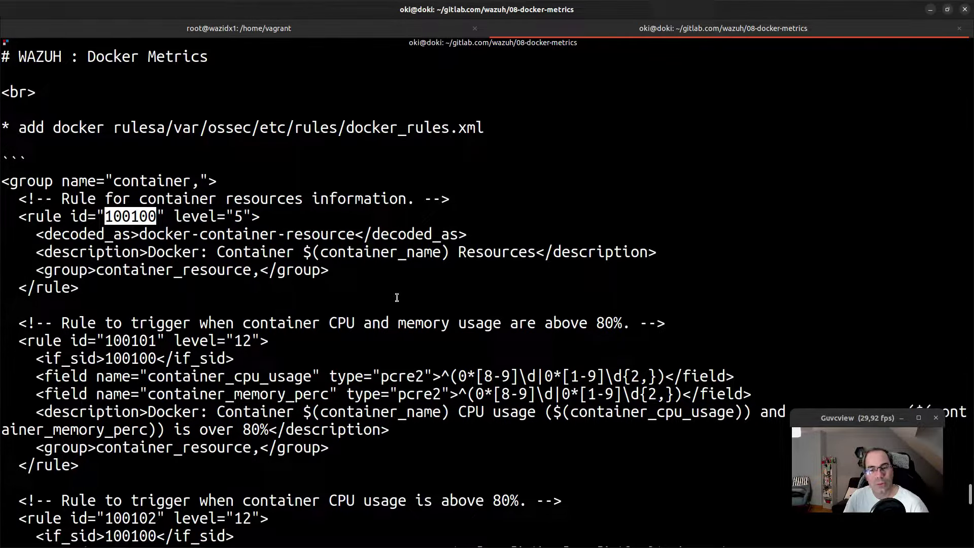
Step: Examine rule 100101, which triggers on combined container CPU and memory usage, including its container_cpu_usage field
scroll(397, 298, "down", 2)
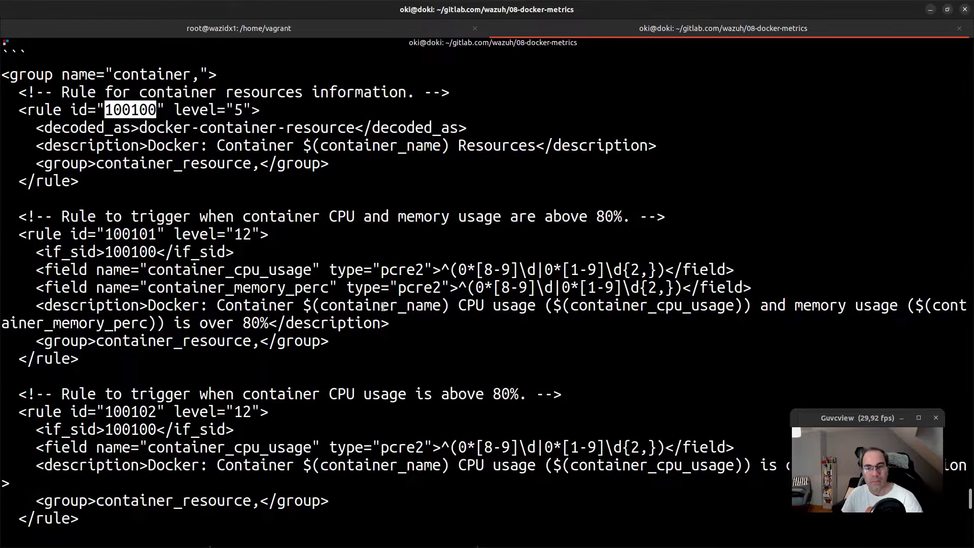
scroll(383, 304, "down", 1)
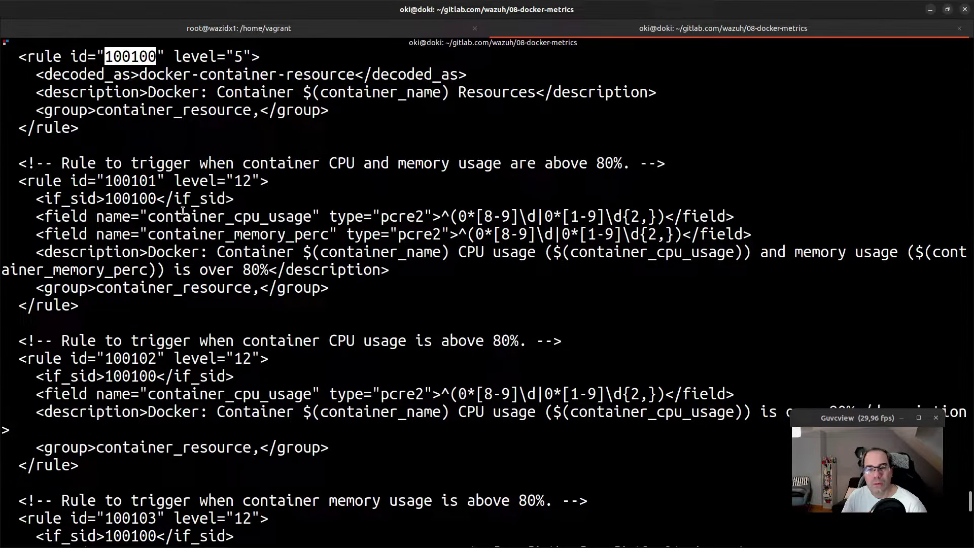
double_click(244, 217)
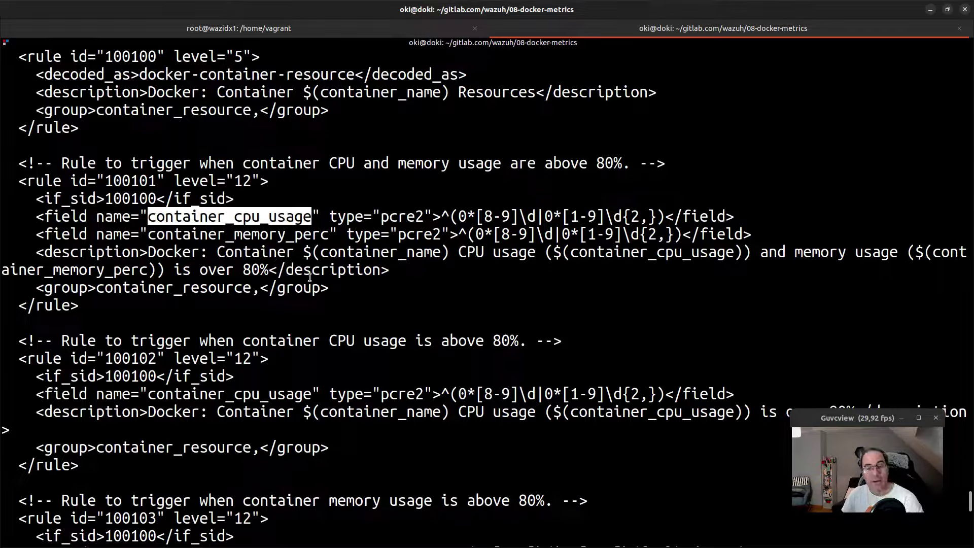
left_click_drag(347, 288, 1, 172)
left_click_drag(103, 305, 2, 178)
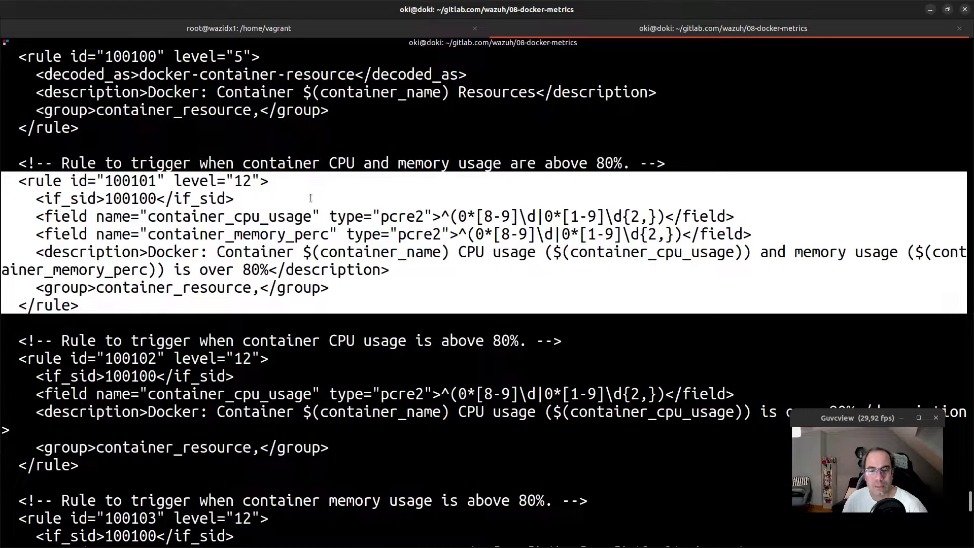
scroll(482, 270, "down", 1)
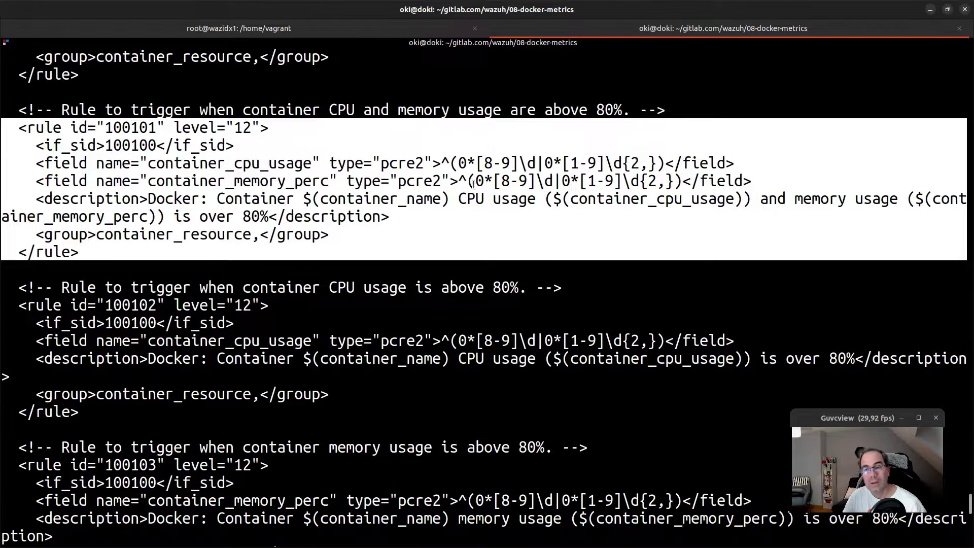
Step: Examine the pcre2 patterns rule 100101 applies to container_cpu_usage and container_memory_perc, and the CPU variable in its description
left_click_drag(474, 185, 534, 184)
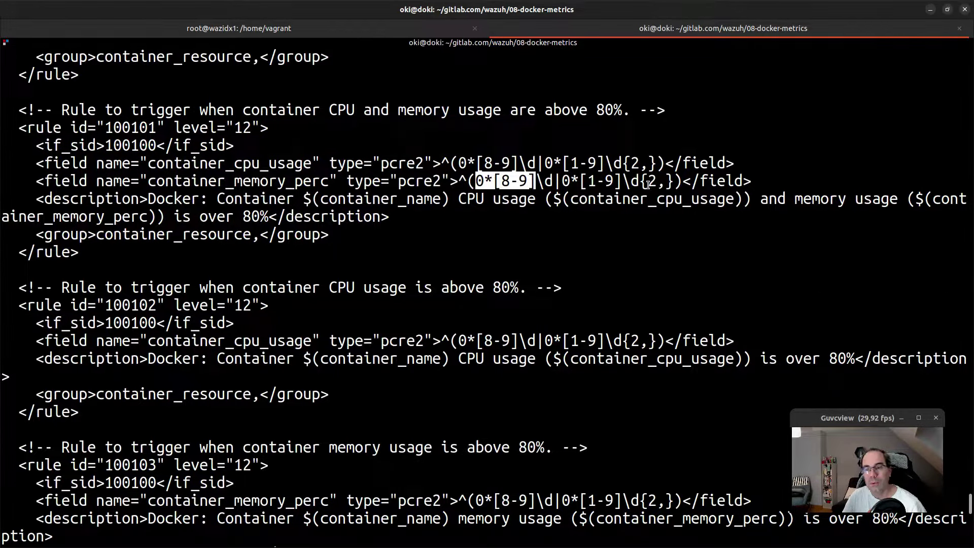
left_click_drag(750, 181, 450, 182)
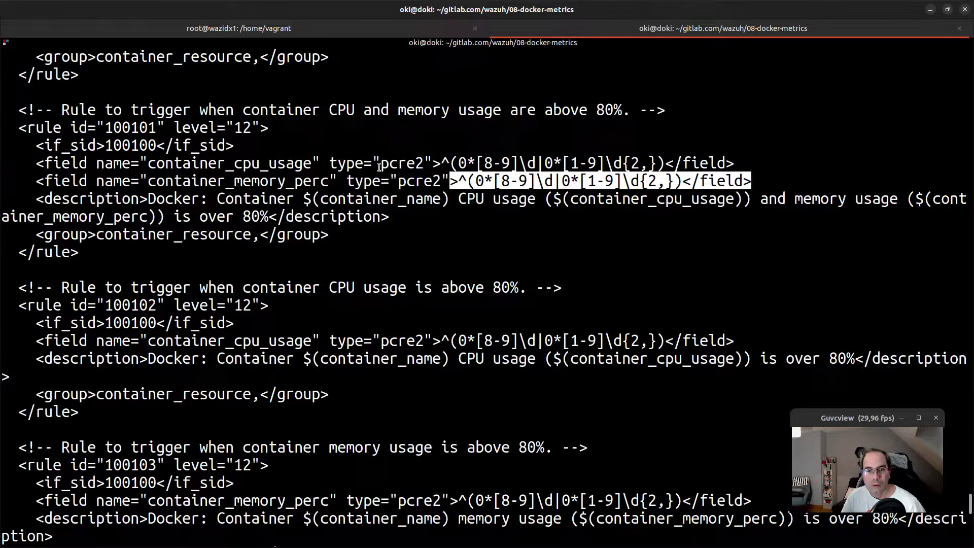
double_click(289, 167)
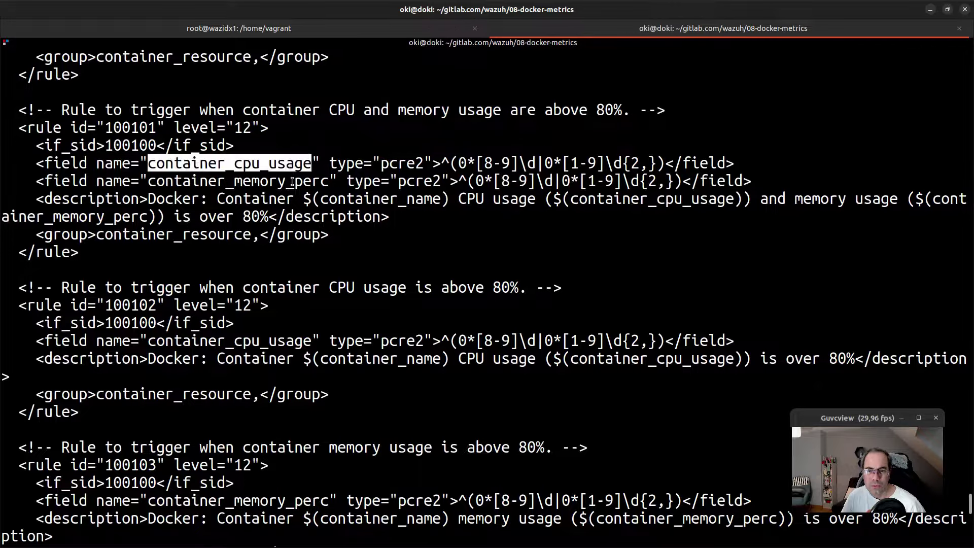
double_click(292, 181)
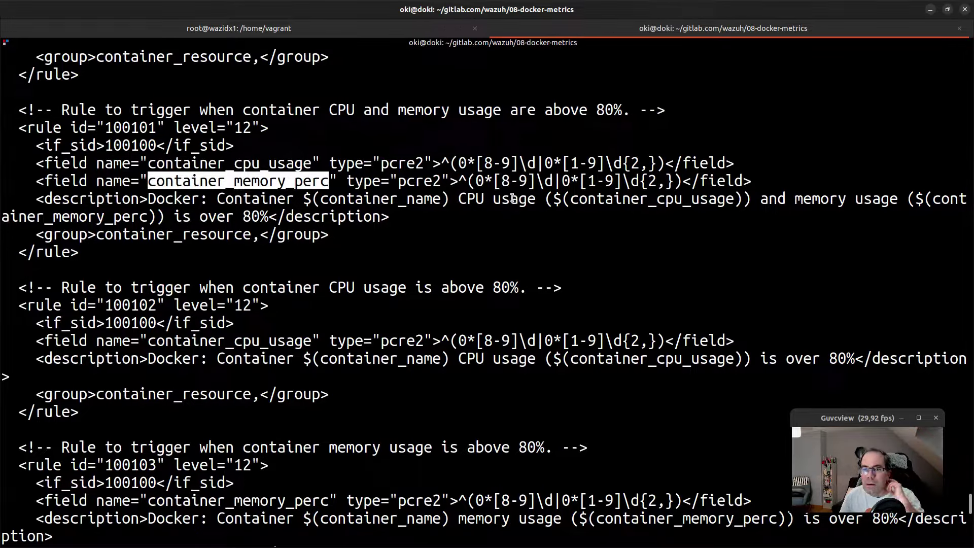
double_click(609, 199)
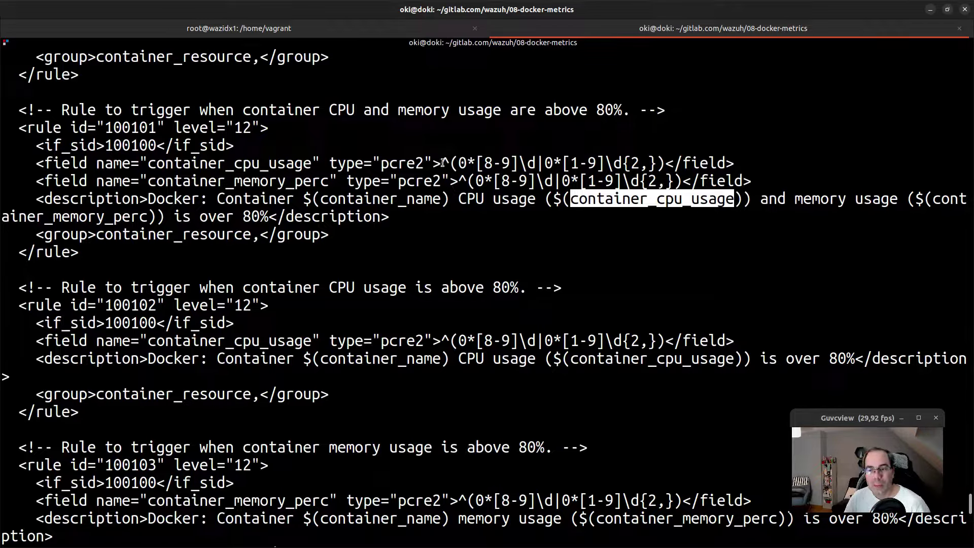
left_click_drag(443, 163, 666, 163)
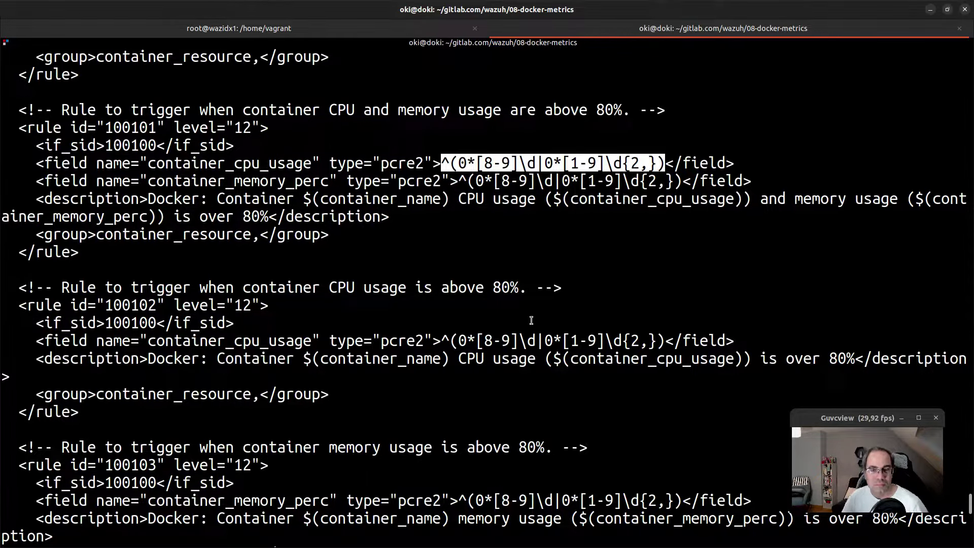
Step: Copy the complete container rules group, from its opening group tag to the closing one, from the notes
scroll(499, 327, "down", 2)
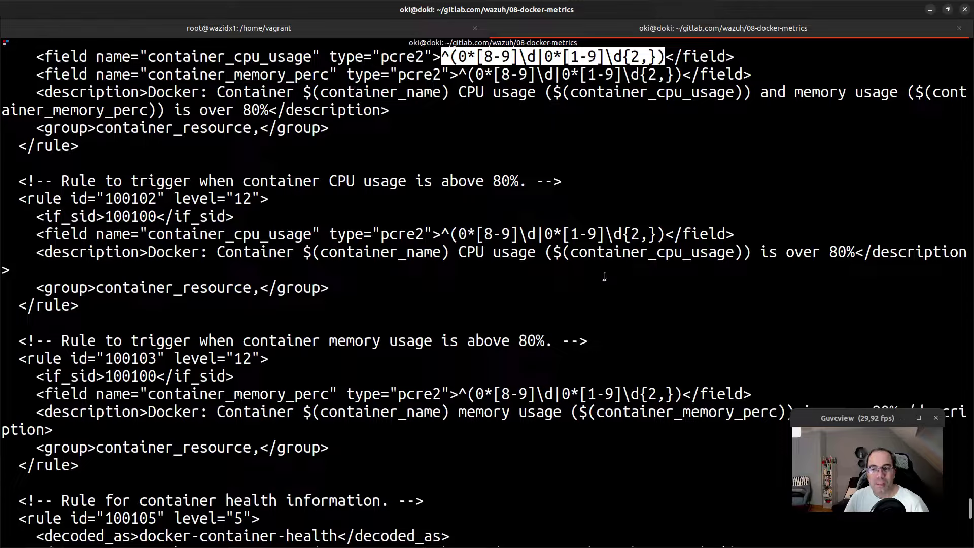
scroll(198, 304, "down", 8)
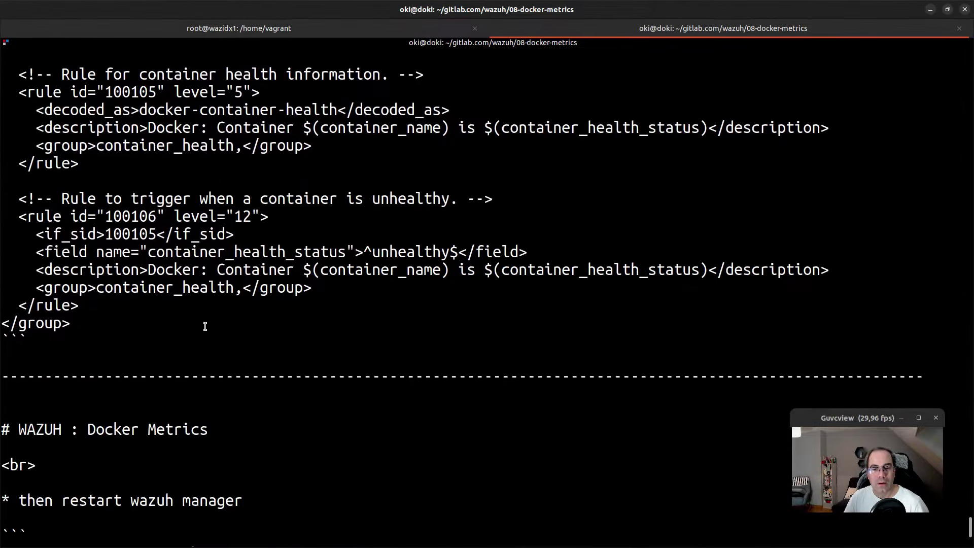
left_click_drag(114, 327, 2, 130)
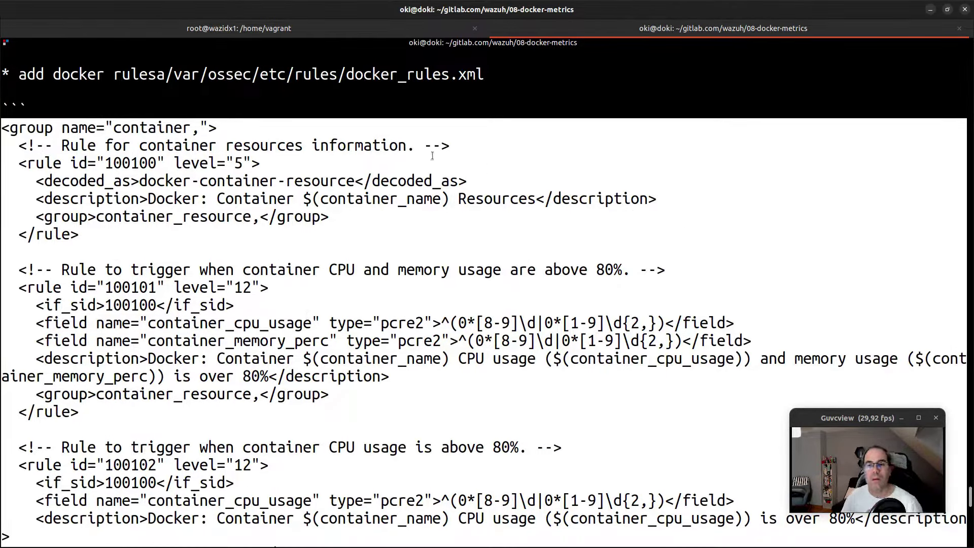
Step: Recall the last vim command on the wazidx1 server and change its path to /var/ossec/etc/rules/
left_click(369, 29)
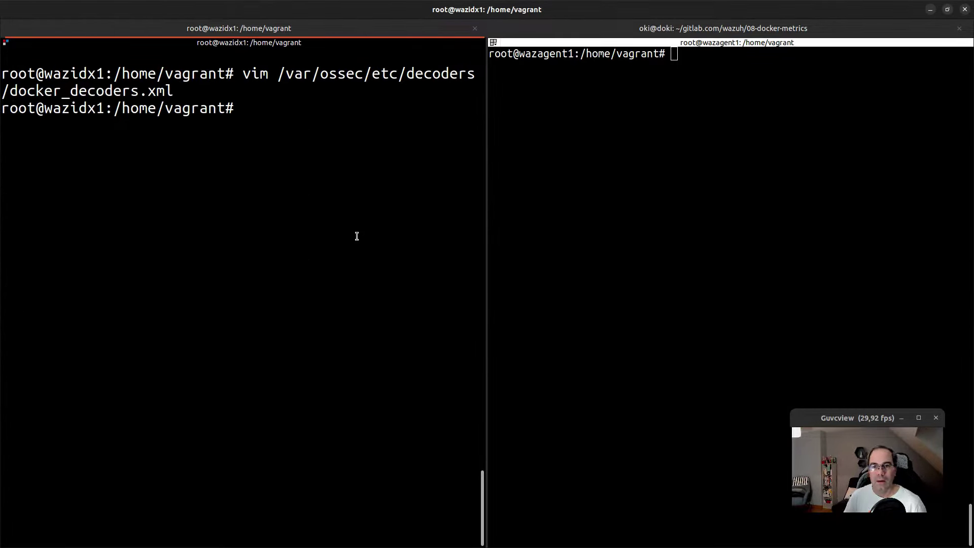
key("Up")
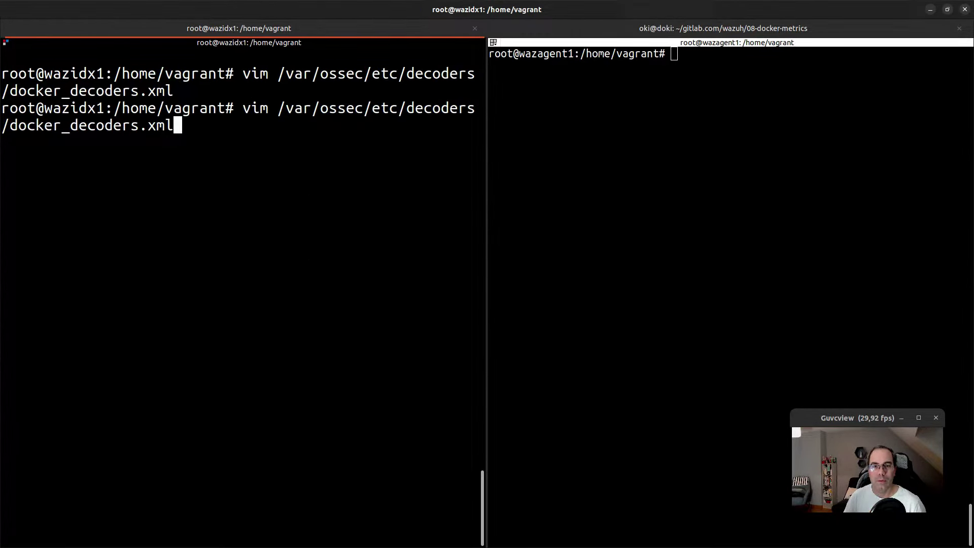
key("BackSpace")
key("BackSpace")
key("BackSpace")
key("BackSpace")
key("BackSpace")
key("BackSpace")
key("BackSpace")
key("BackSpace")
key("BackSpace")
key("BackSpace")
key("BackSpace")
key("BackSpace")
key("BackSpace")
key("BackSpace")
key("BackSpace")
key("BackSpace")
key("BackSpace")
key("BackSpace")
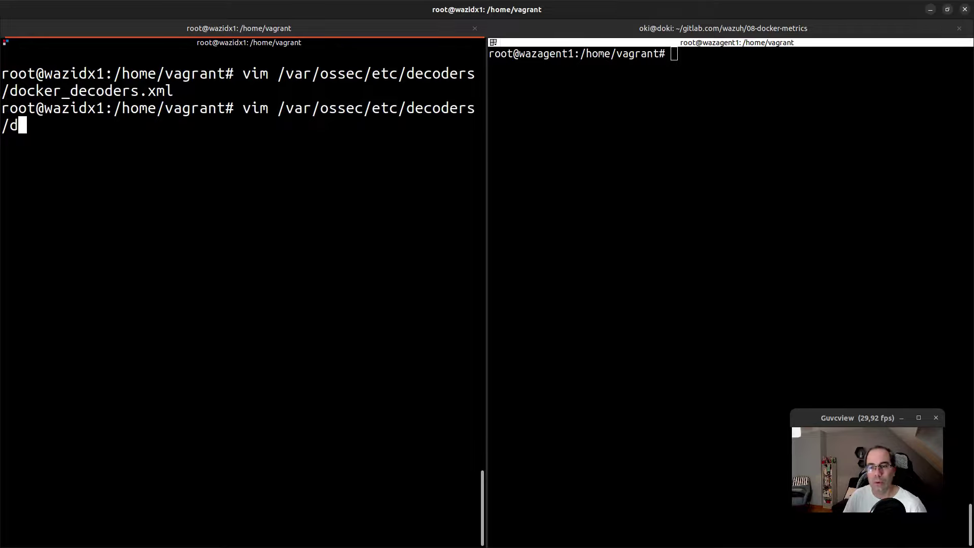
key("BackSpace")
key("BackSpace")
key("BackSpace")
key("BackSpace")
key("BackSpace")
key("BackSpace")
key("BackSpace")
key("BackSpace")
key("BackSpace")
key("BackSpace")
type("rul")
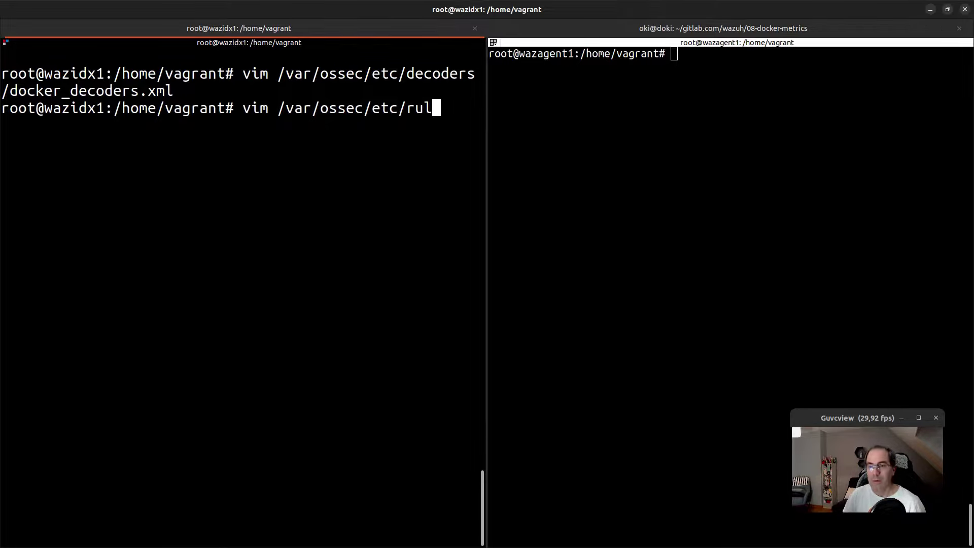
key("Tab")
key("Tab")
key("BackSpace")
key("BackSpace")
key("BackSpace")
key("BackSpace")
key("BackSpace")
key("BackSpace")
key("BackSpace")
key("BackSpace")
key("BackSpace")
key("BackSpace")
key("BackSpace")
key("BackSpace")
key("BackSpace")
key("BackSpace")
key("BackSpace")
key("BackSpace")
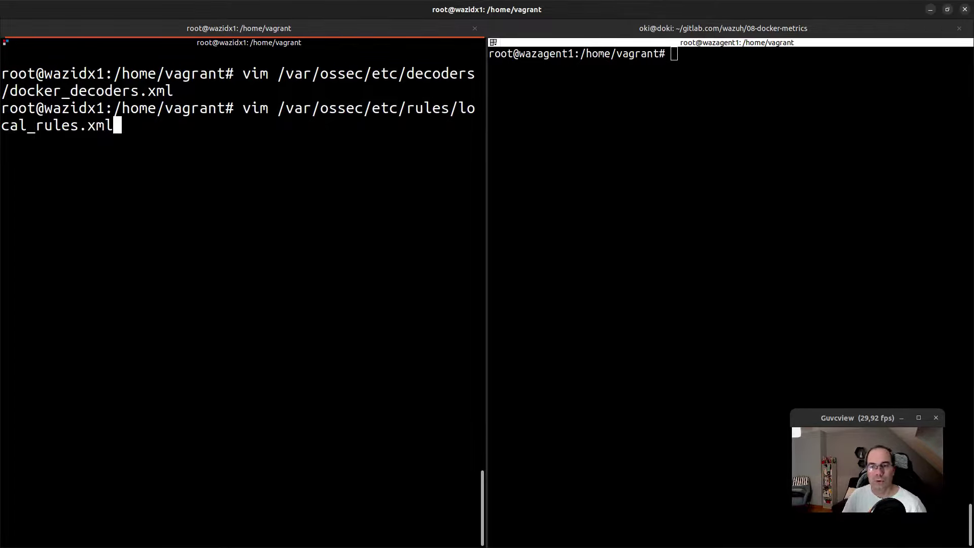
Step: Complete the vim command with the file name docker_rules.xml, as given in the notes, and open the new file
left_click(690, 27)
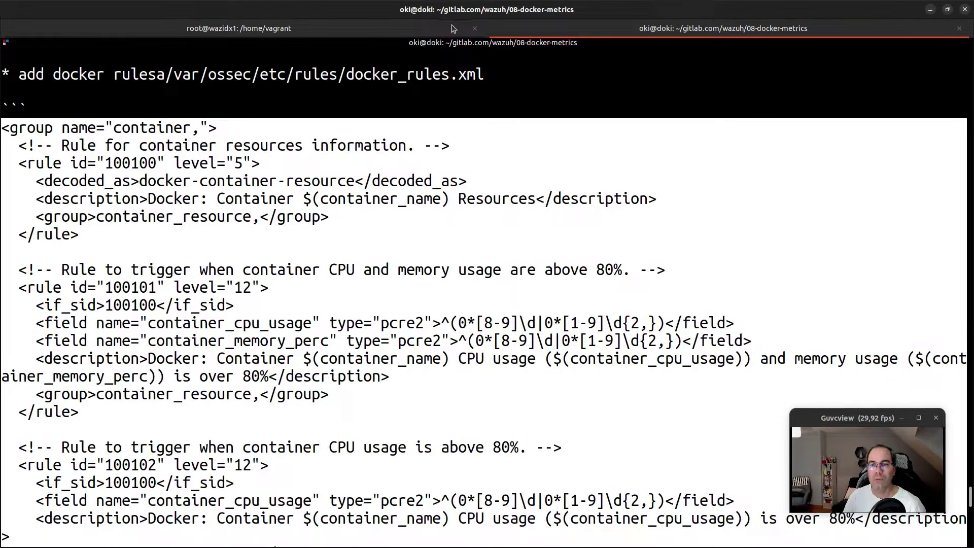
left_click(374, 27)
type("d")
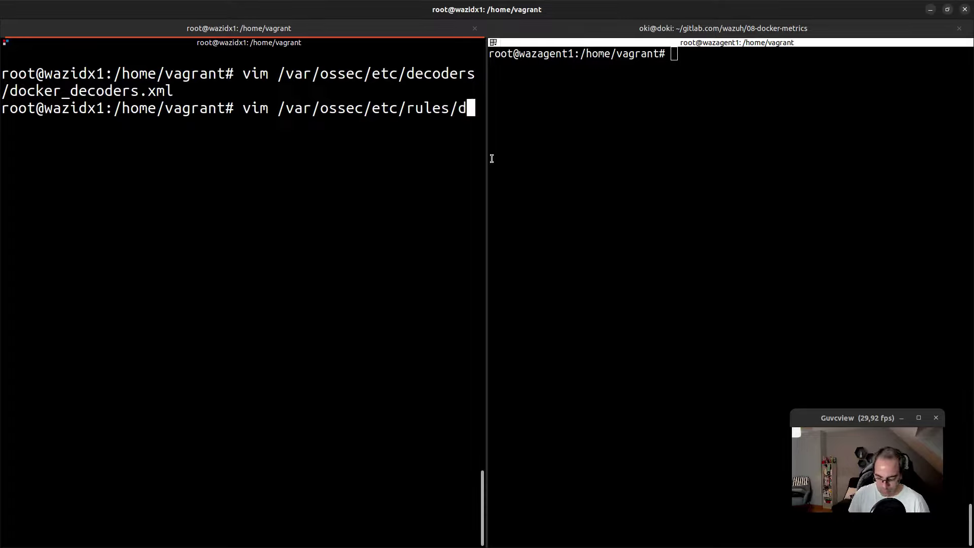
type("oicker")
key("BackSpace")
key("BackSpace")
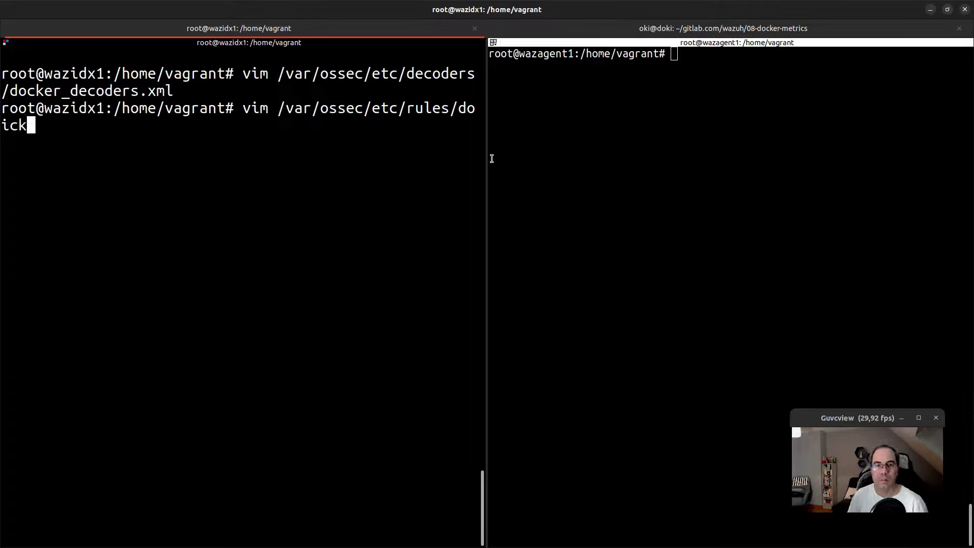
key("BackSpace")
key("BackSpace")
key("BackSpace")
type("cker")
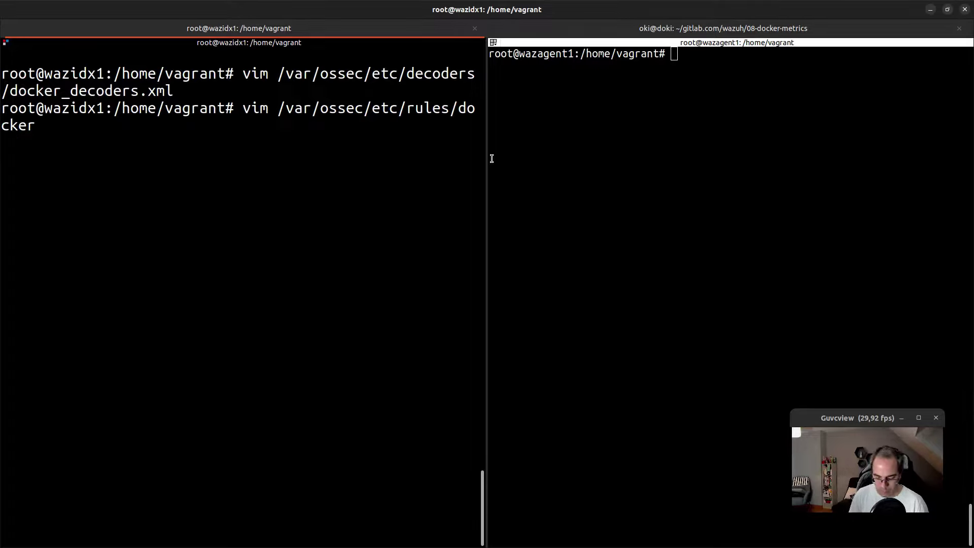
type("_rules.")
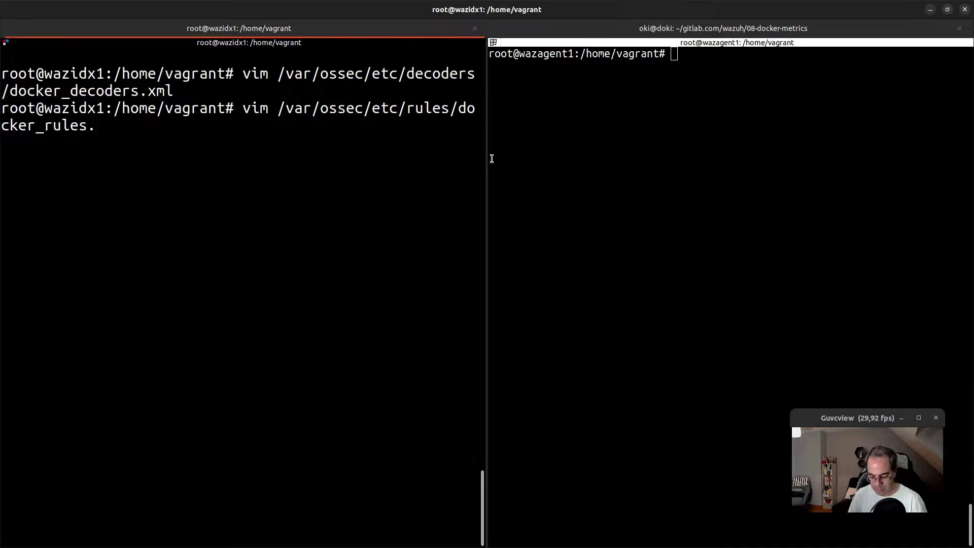
type("xml")
key("Return")
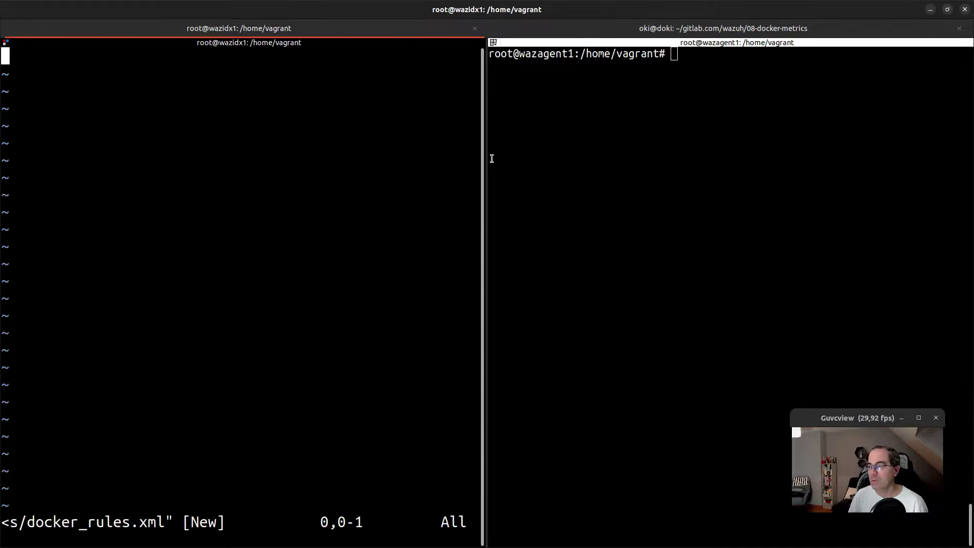
Step: Paste the copied container rules into docker_rules.xml, then save the file and quit the editor
key("i")
key("ctrl+shift+v")
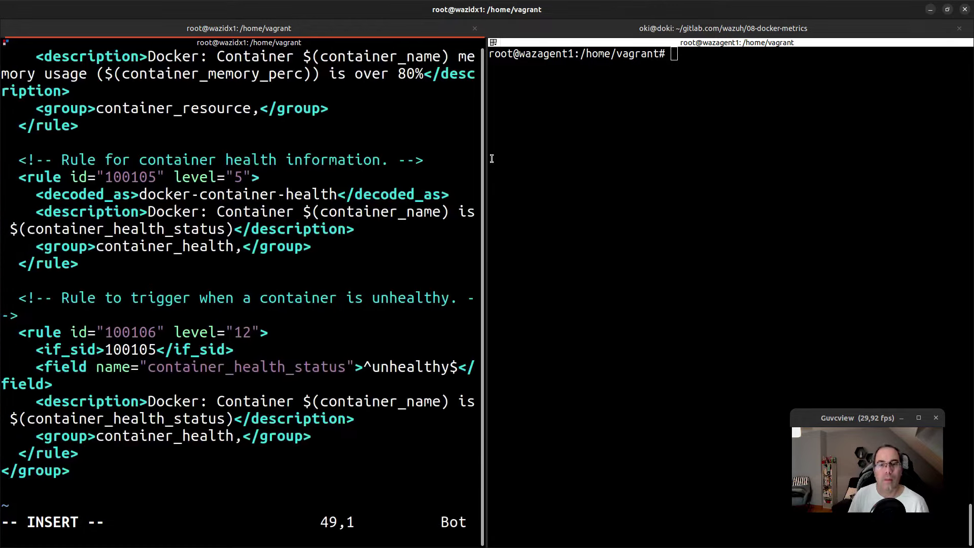
key("Escape")
type(":wq")
key("Return")
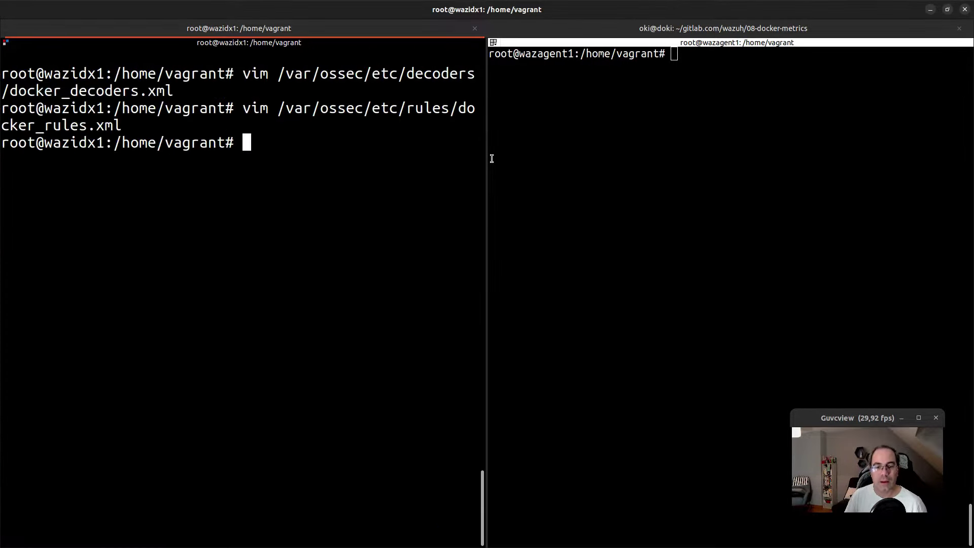
Step: Copy the systemctl restart wazuh-manager command from the notes and run it on the wazidx1 server
key("ctrl+Page_Down")
scroll(493, 374, "down", 1)
scroll(493, 375, "down", 15)
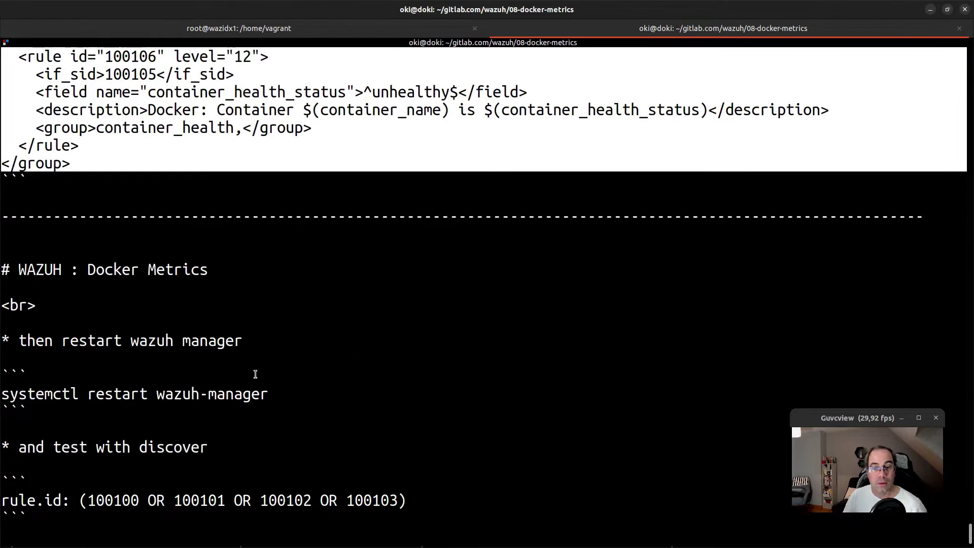
left_click_drag(268, 394, 2, 395)
key("ctrl+c")
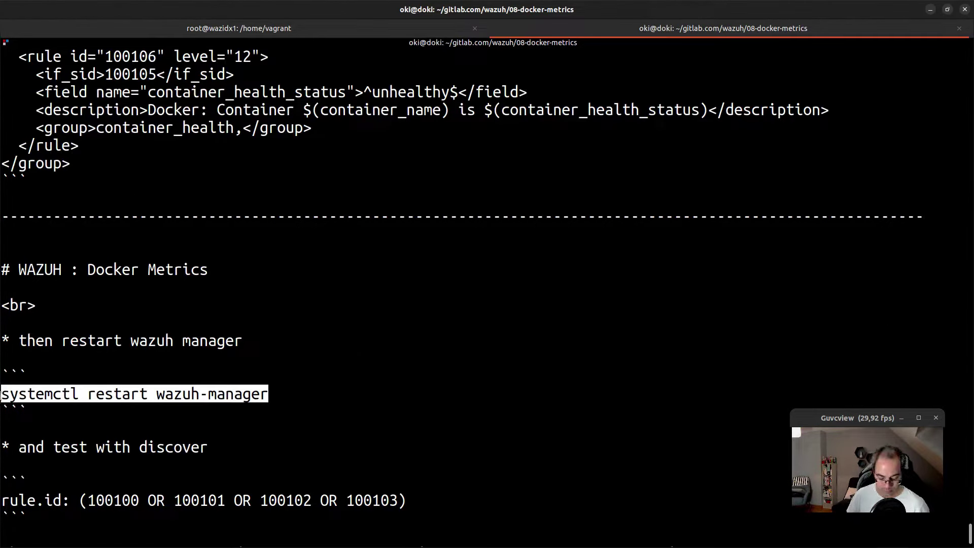
left_click(123, 30)
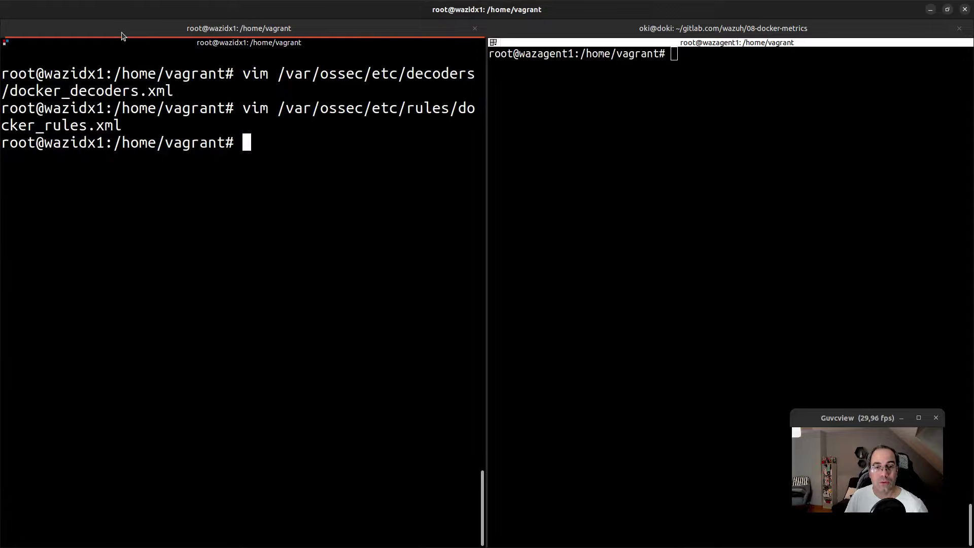
middle_click(169, 218)
key("Return")
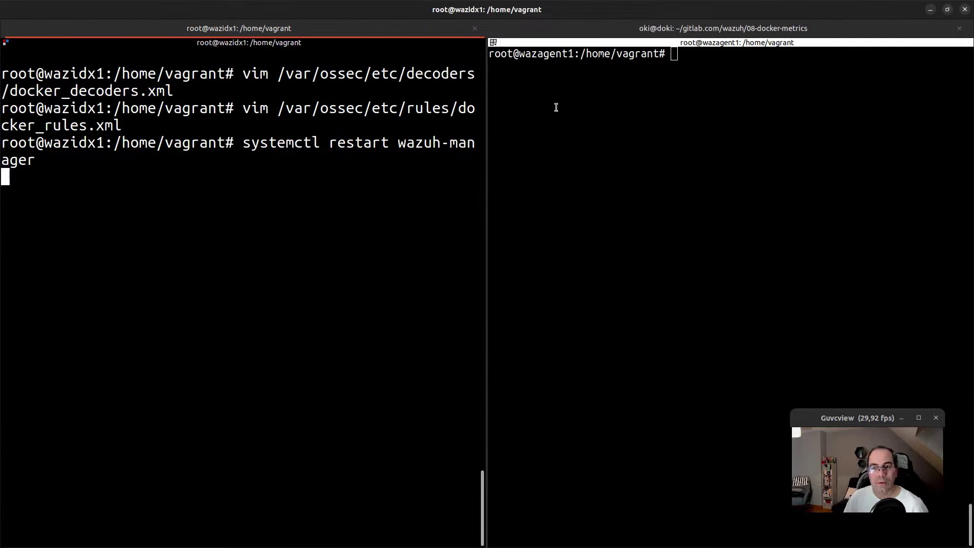
Step: Check the notes for the rule.id query and the filter fields used to test with Discover
left_click(578, 28)
scroll(437, 331, "down", 1)
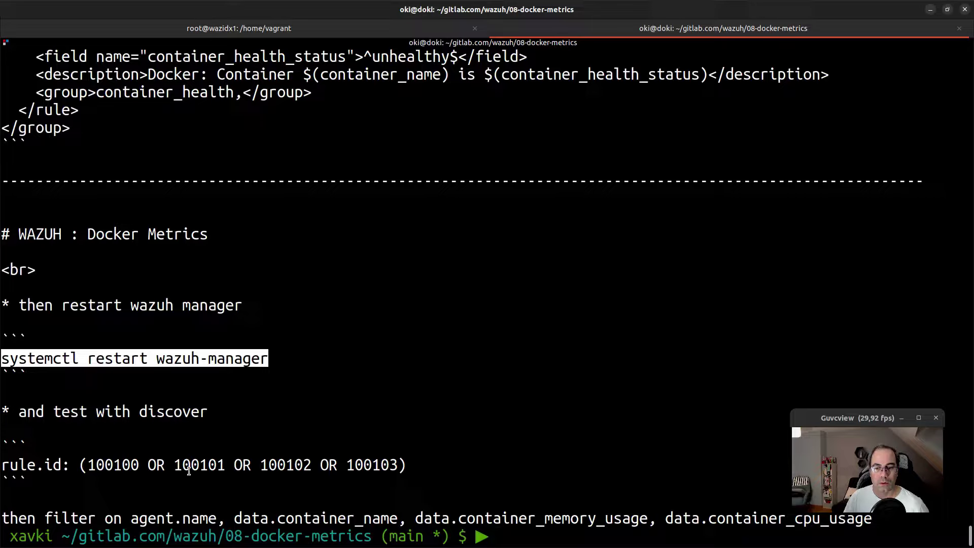
left_click(254, 29)
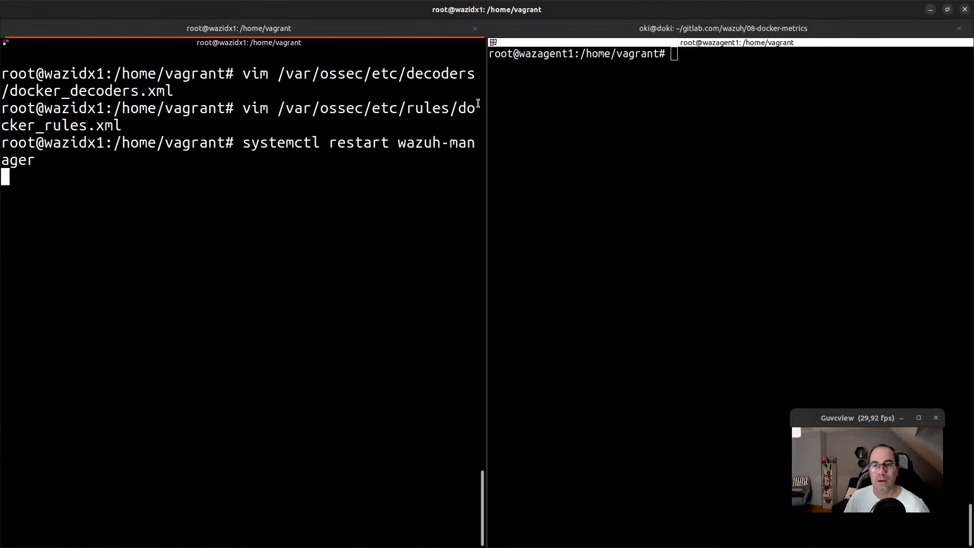
Step: List the running Docker containers on wazagent1 with docker ps, and all containers with docker ps -a
left_click(674, 118)
key("Up")
key("Up")
key("Down")
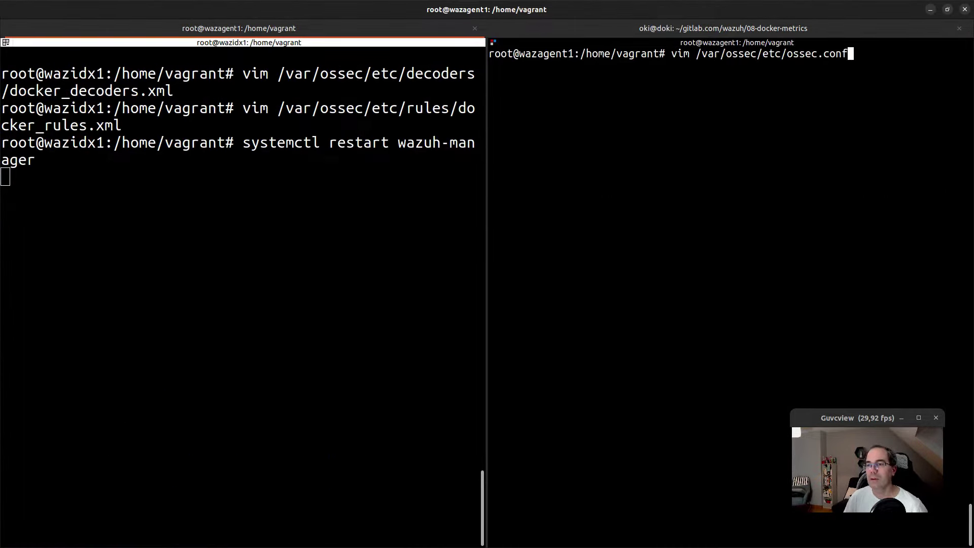
key("Up")
key("Down")
key("Down")
type("docker ps")
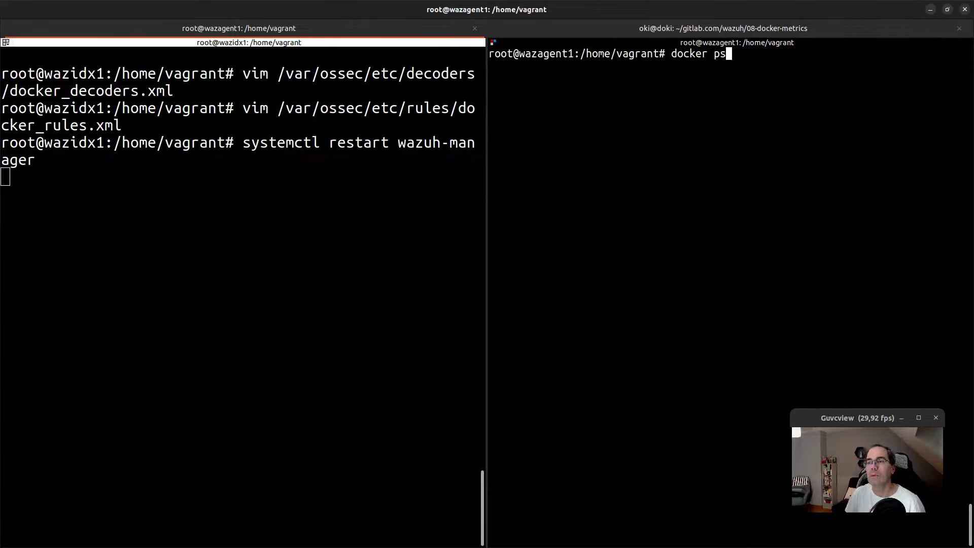
key("Return")
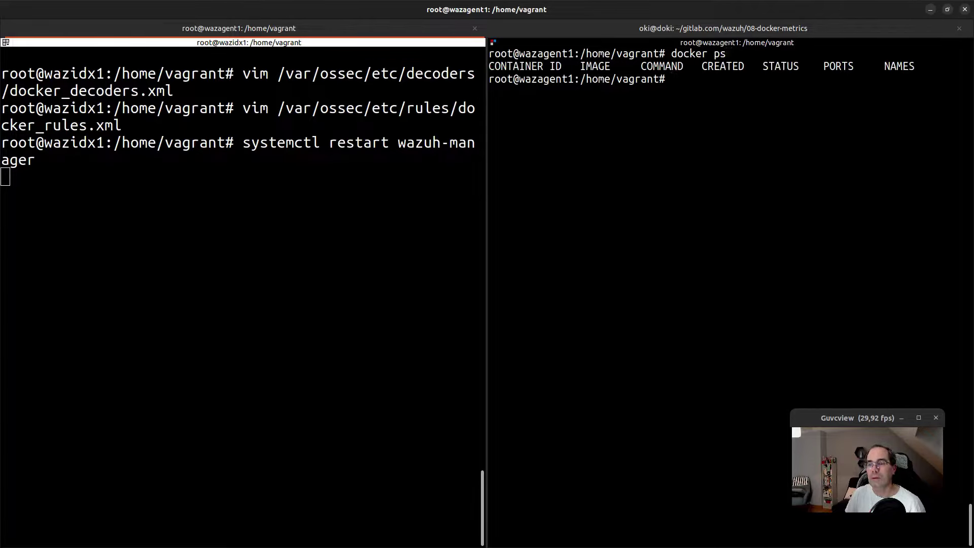
type("docker ps -a")
key("Return")
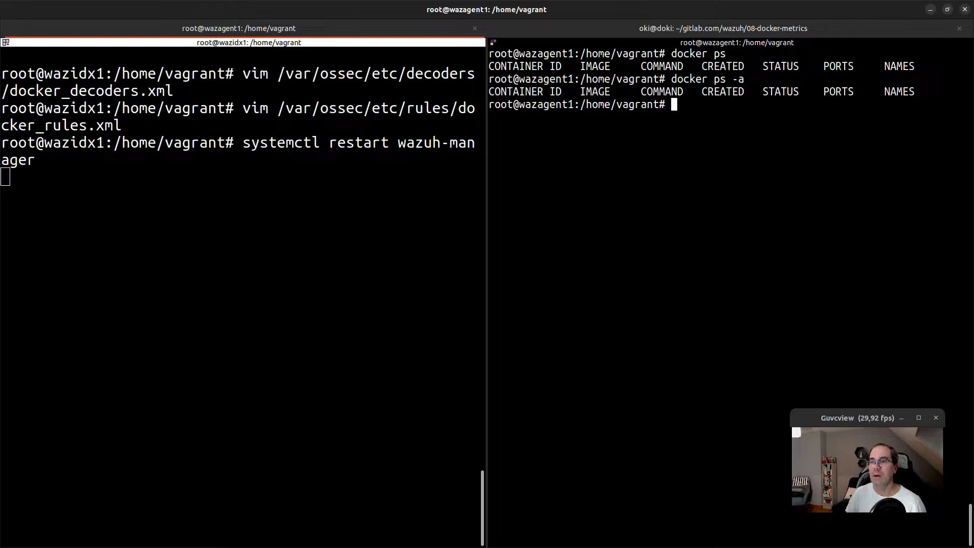
Step: Clear the wazagent1 terminal and rerun the earlier command docker run -d -P --name nginx_container nginx from the history
key("ctrl+l")
key("ctrl+r")
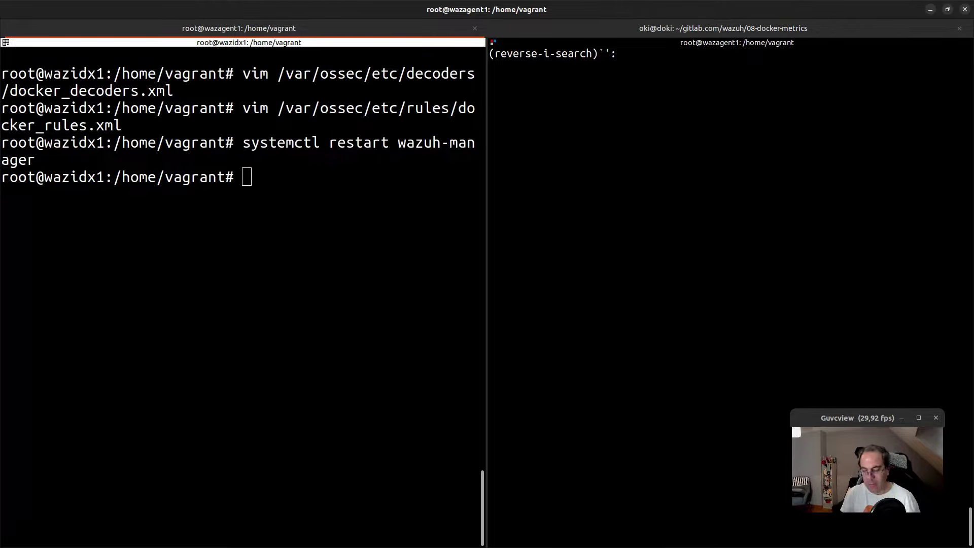
type("run")
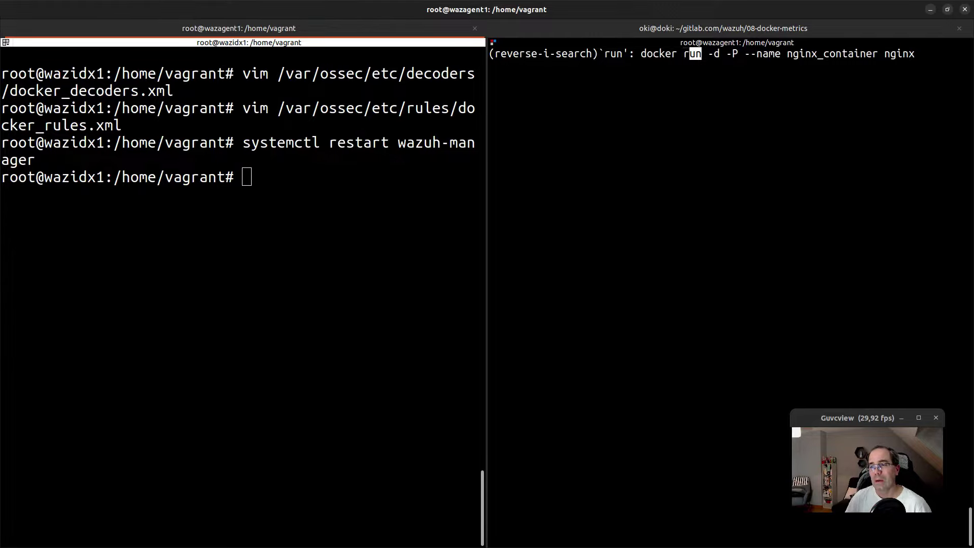
key("Return")
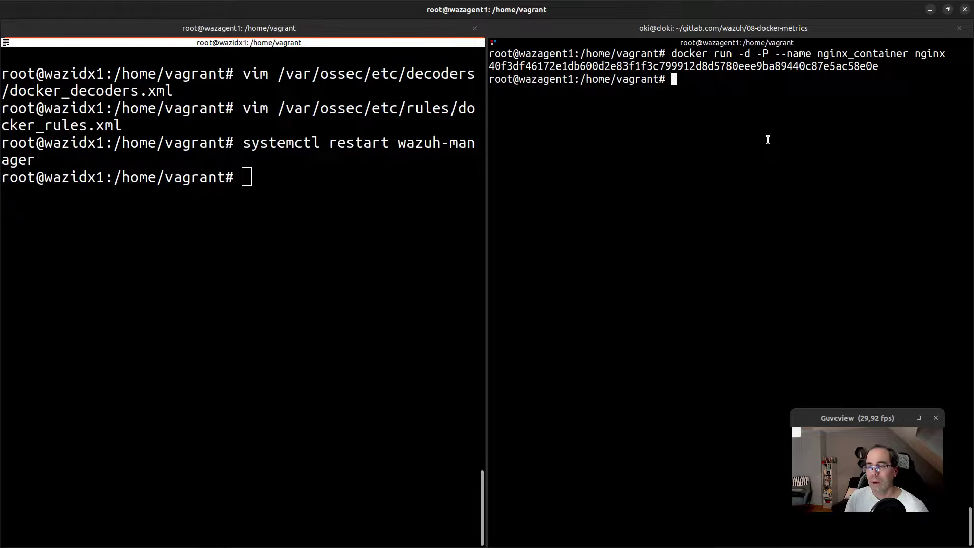
left_click(616, 203)
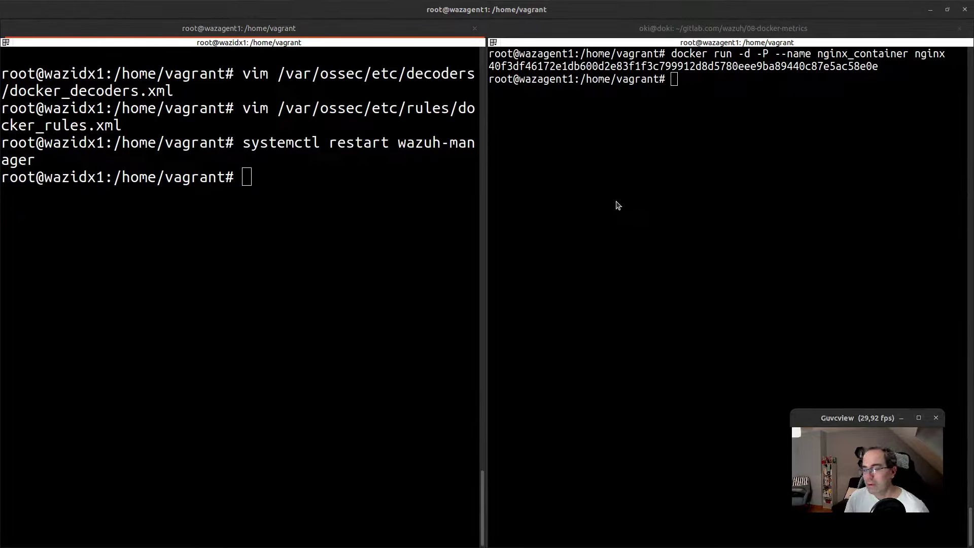
Step: Switch to the browser and review the Wazuh blog post on Docker container monitoring down to its stress-ng test commands
key("alt+Tab")
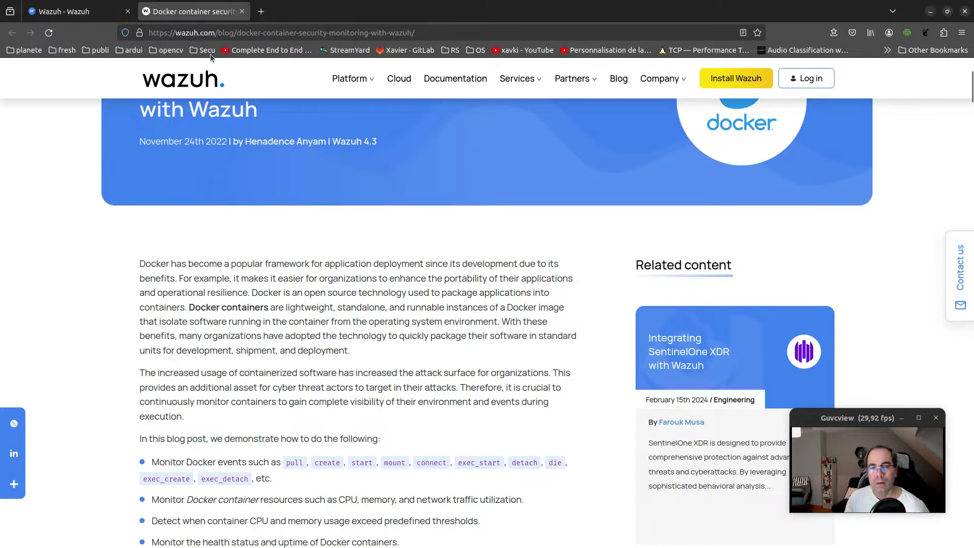
left_click(112, 16)
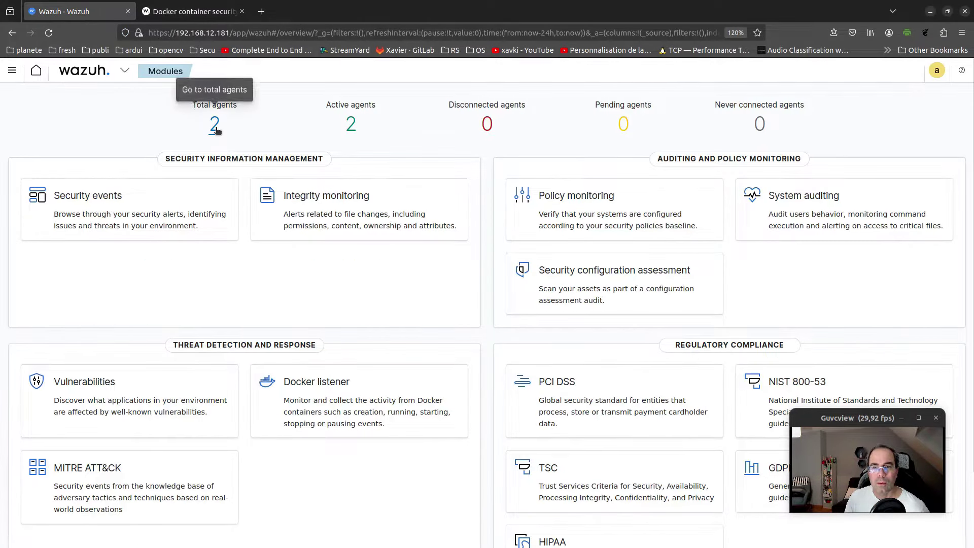
left_click(208, 11)
scroll(296, 362, "down", 20)
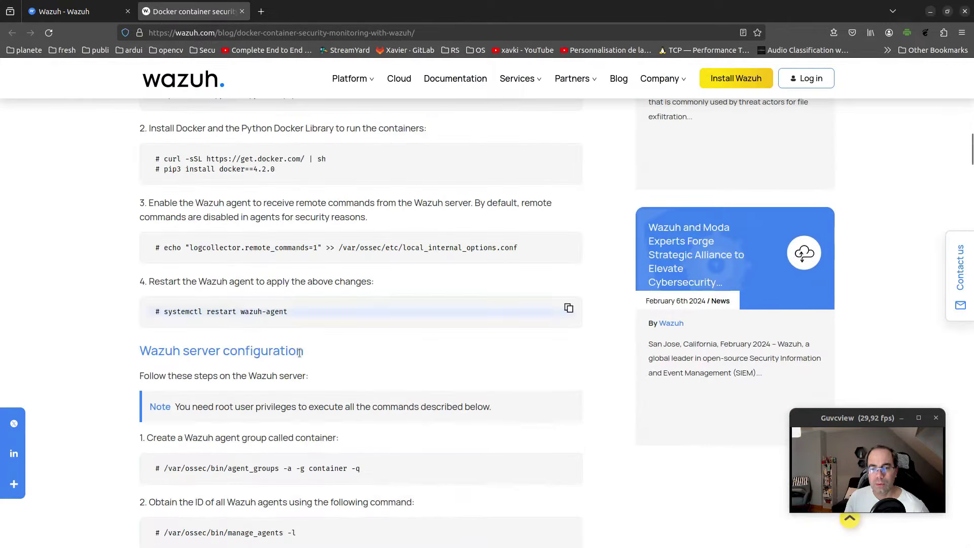
scroll(300, 346, "down", 20)
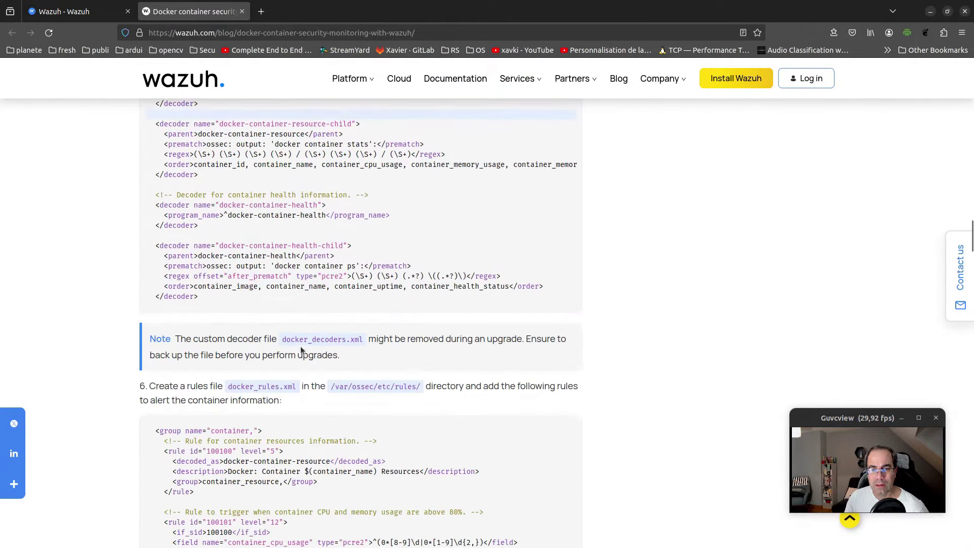
scroll(296, 347, "down", 4)
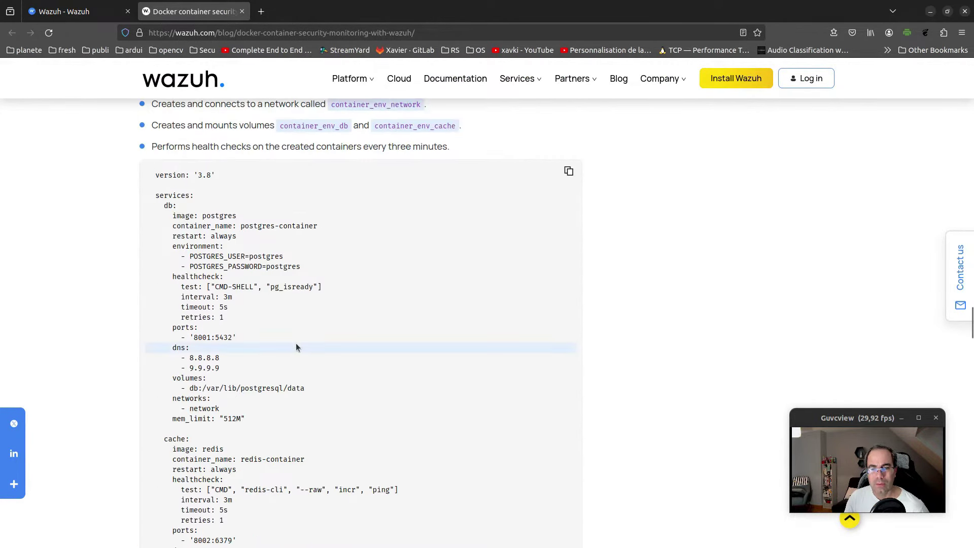
scroll(297, 344, "down", 17)
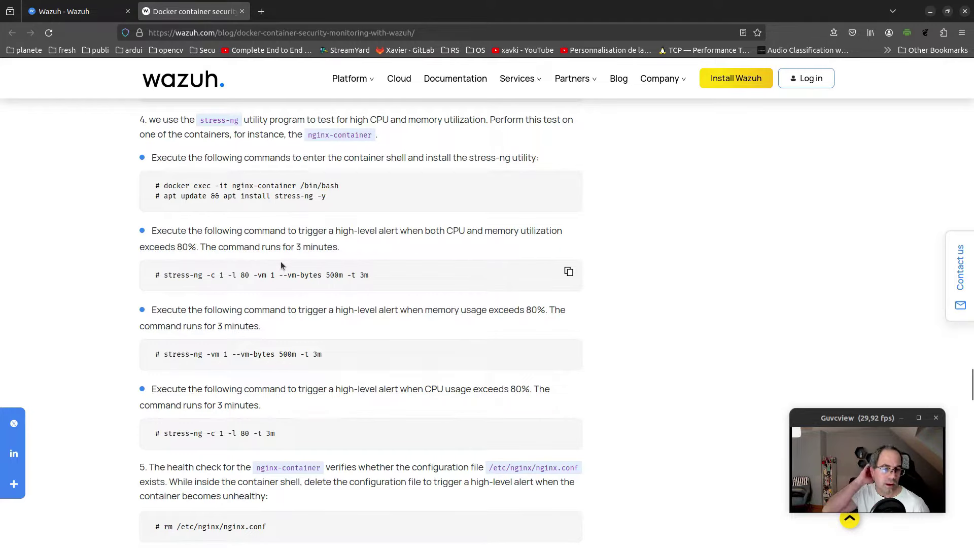
Step: Return to the Wazuh dashboard and open the security events list of the wazagent1 agent
left_click(80, 8)
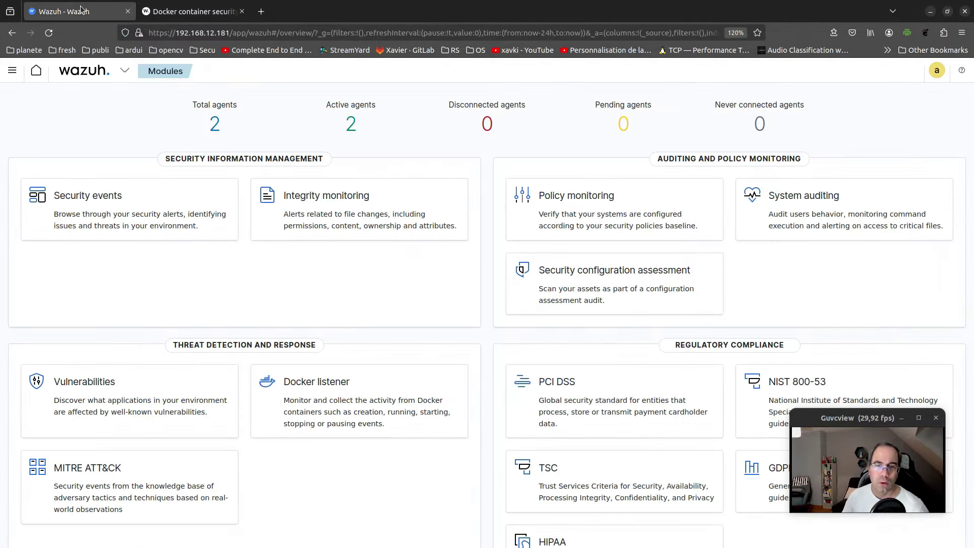
left_click(214, 124)
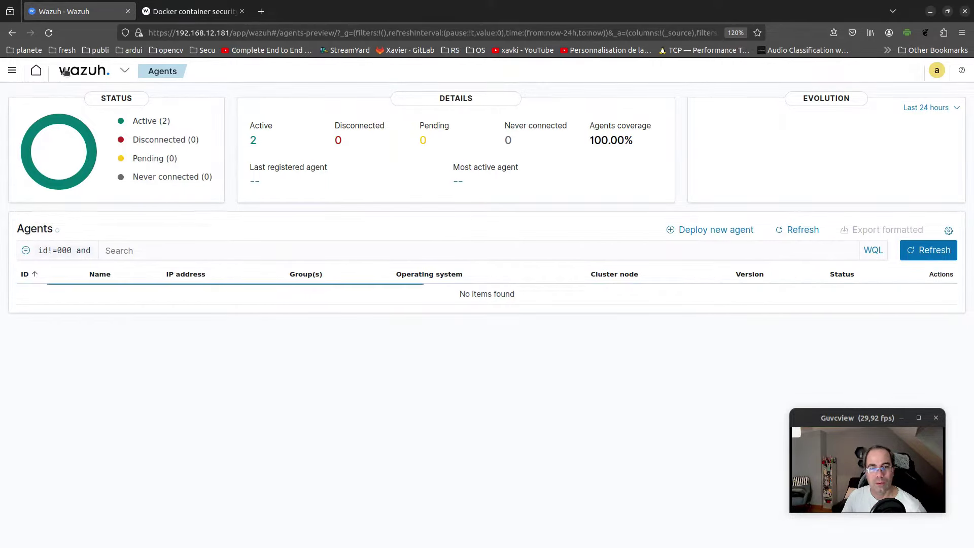
left_click(85, 300)
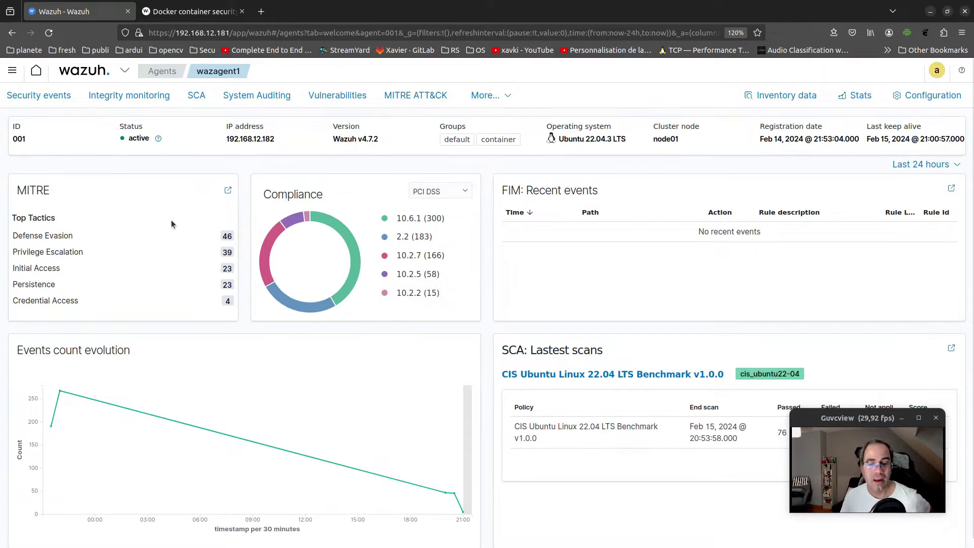
left_click(70, 100)
left_click(98, 100)
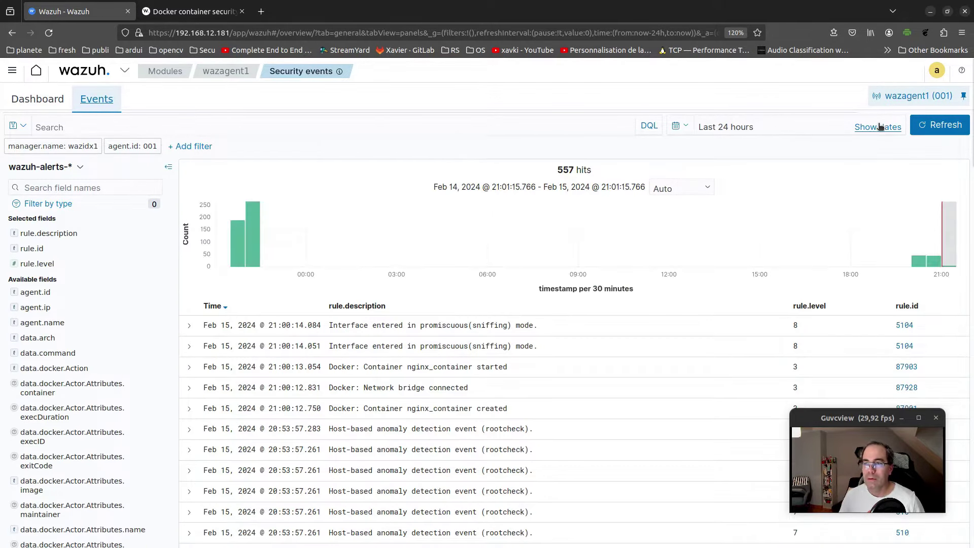
Step: Set the events time range to a relative start of 15 minutes ago and apply it
left_click(825, 126)
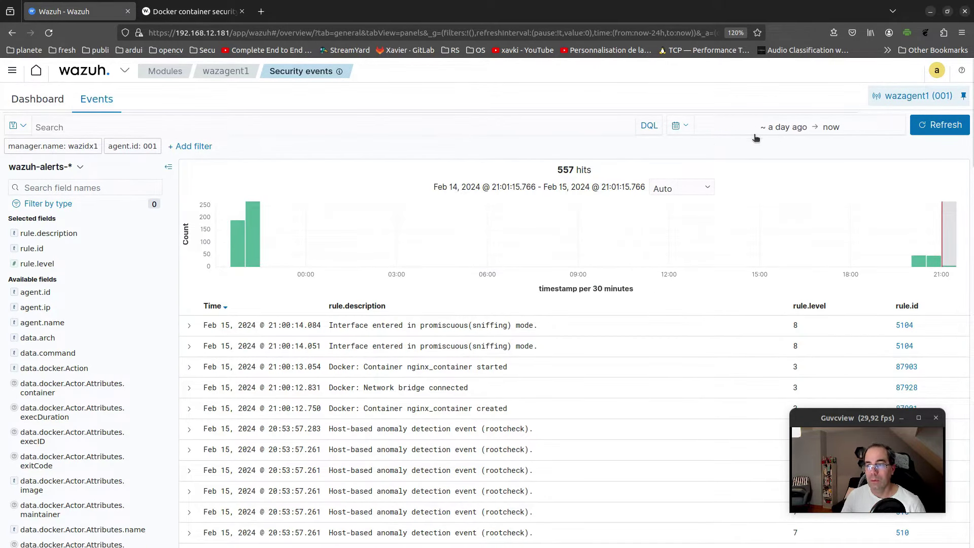
left_click(798, 127)
left_click(820, 173)
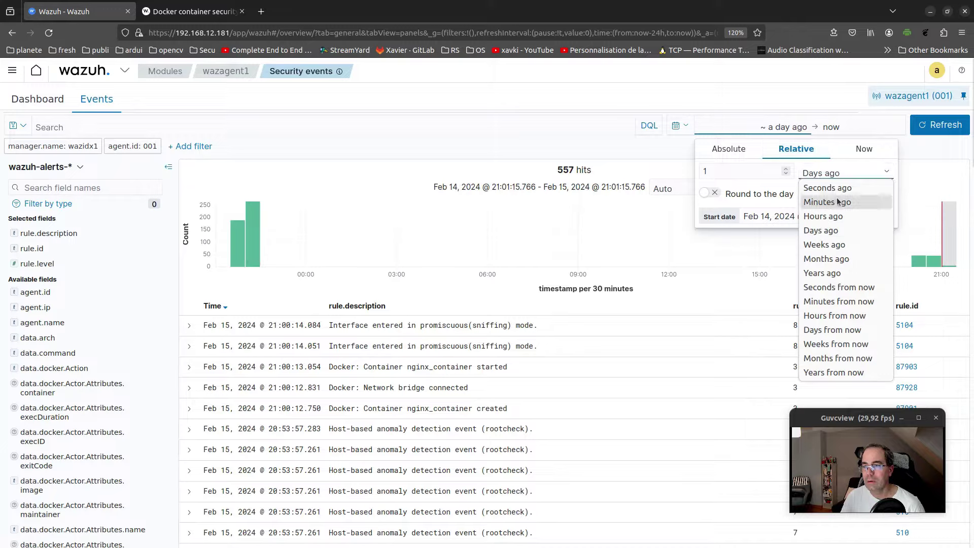
left_click(812, 200)
left_click(750, 173)
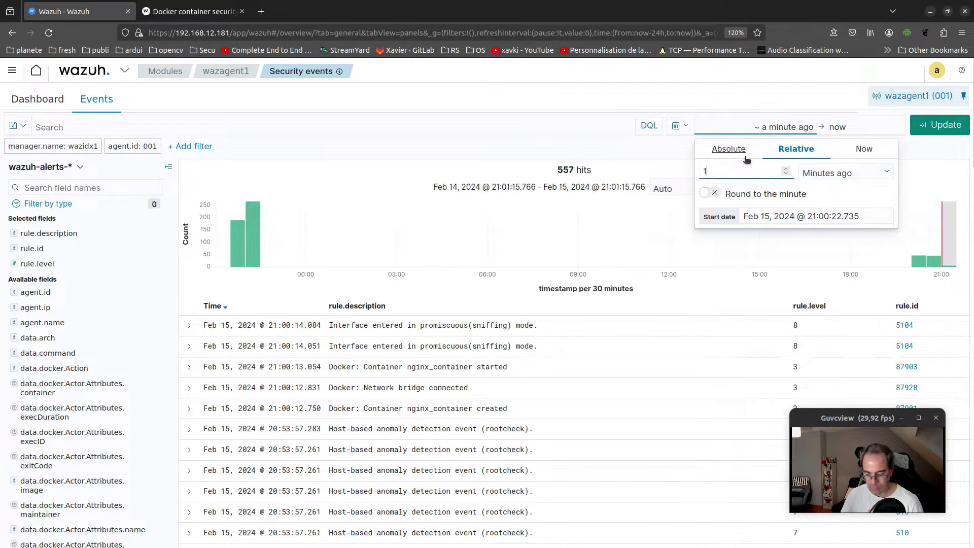
type("5")
left_click(954, 127)
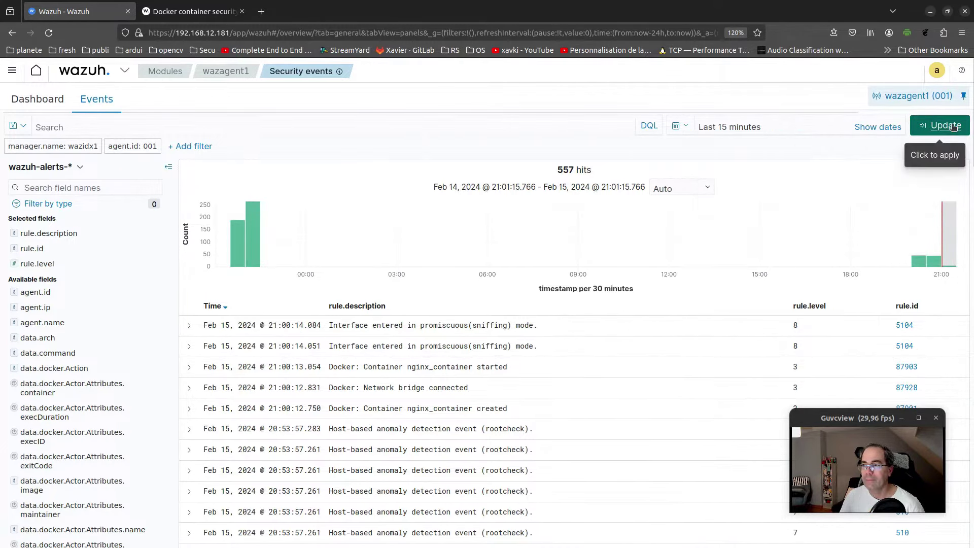
left_click(953, 126)
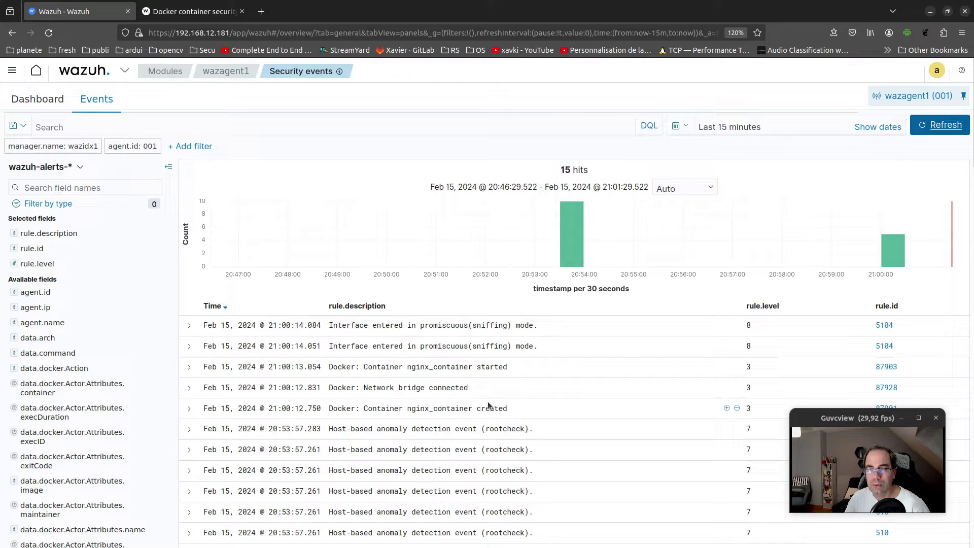
Step: Refresh the wazagent1 events several times and check the list for new Docker container alerts
left_click(953, 129)
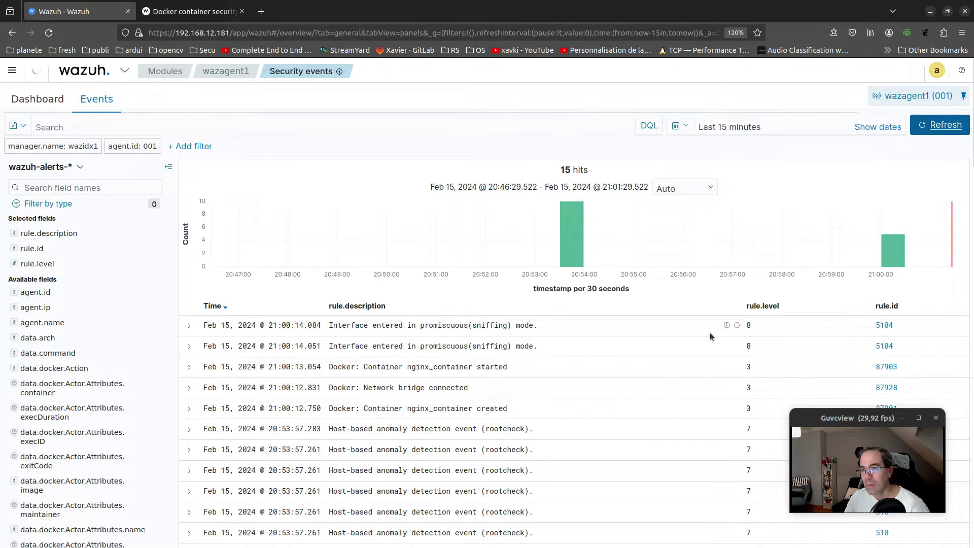
scroll(706, 333, "down", 2)
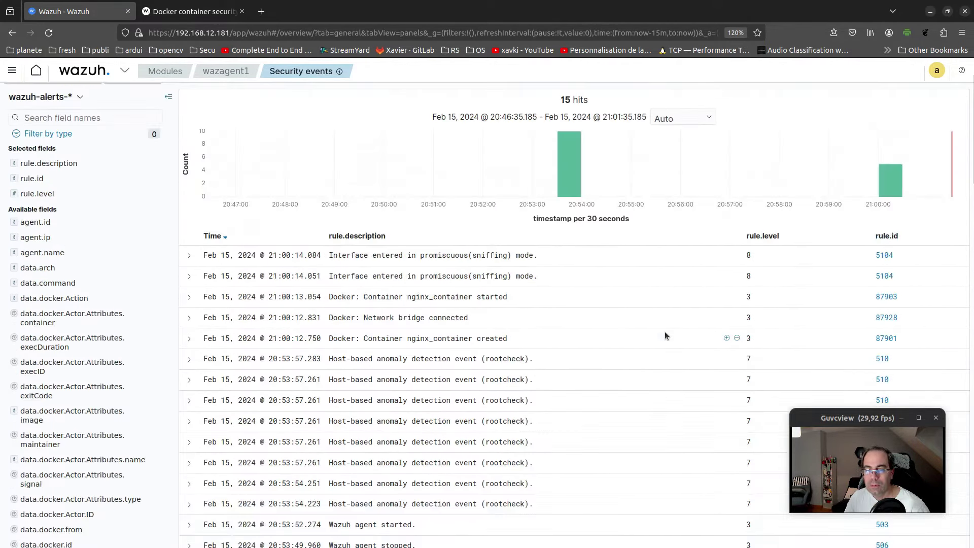
scroll(713, 244, "up", 2)
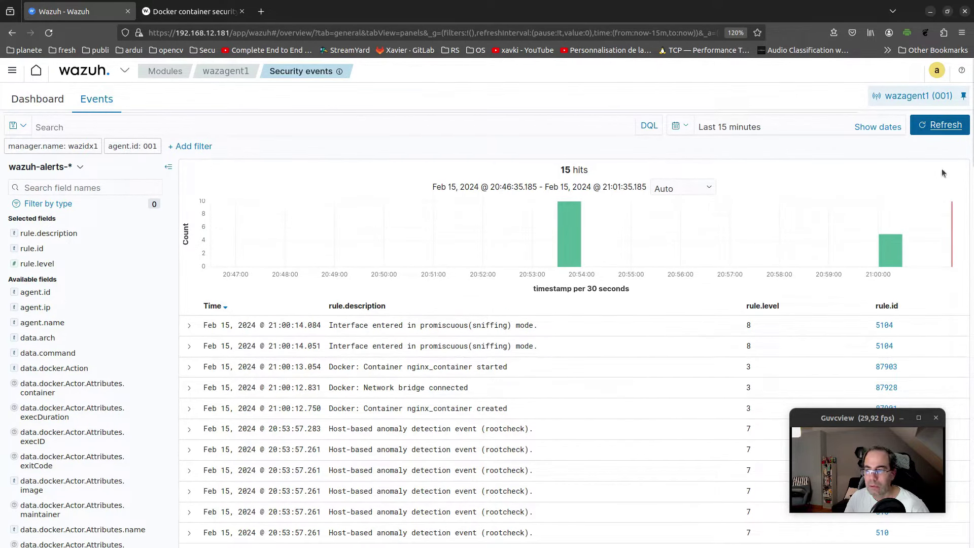
left_click(942, 129)
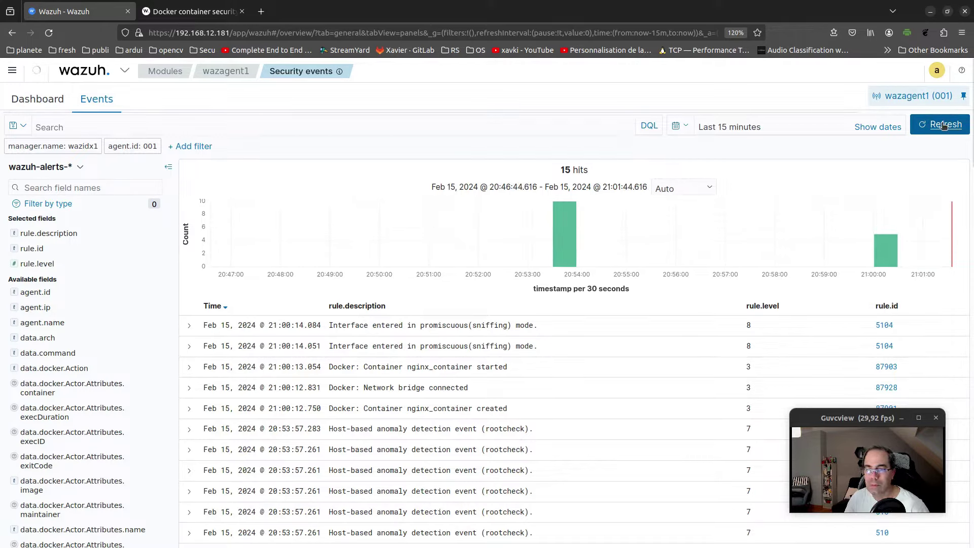
left_click(944, 126)
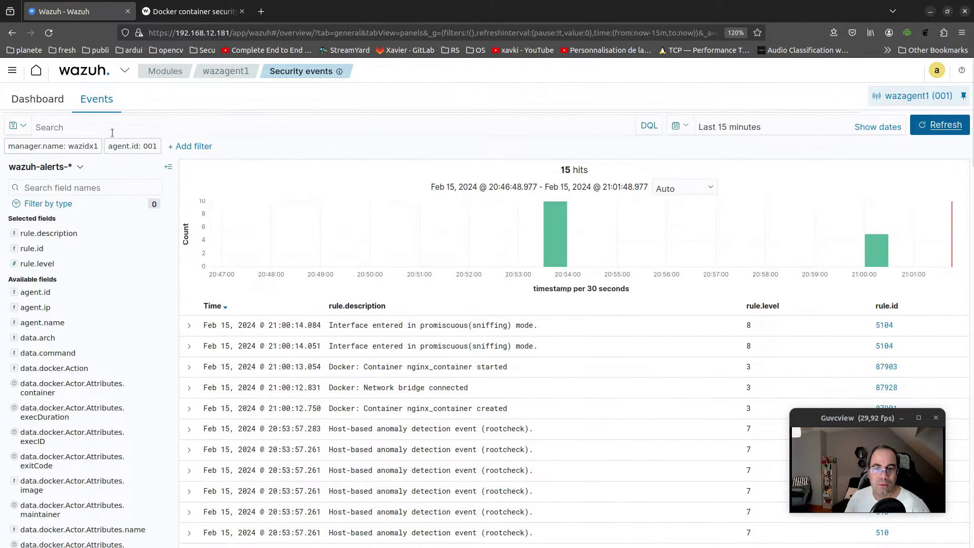
Step: Filter the wazagent1 events with the earlier query rule.groups: docker
left_click(142, 124)
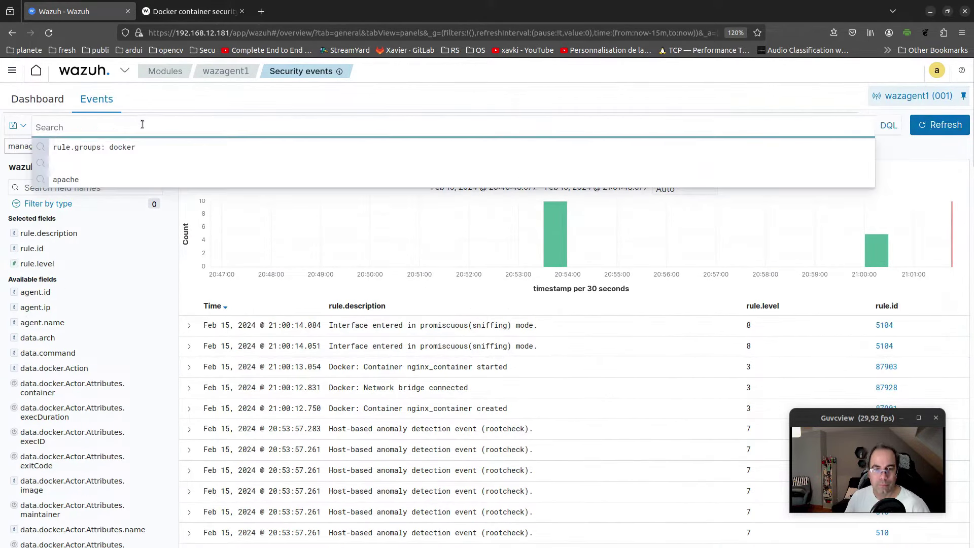
type("r")
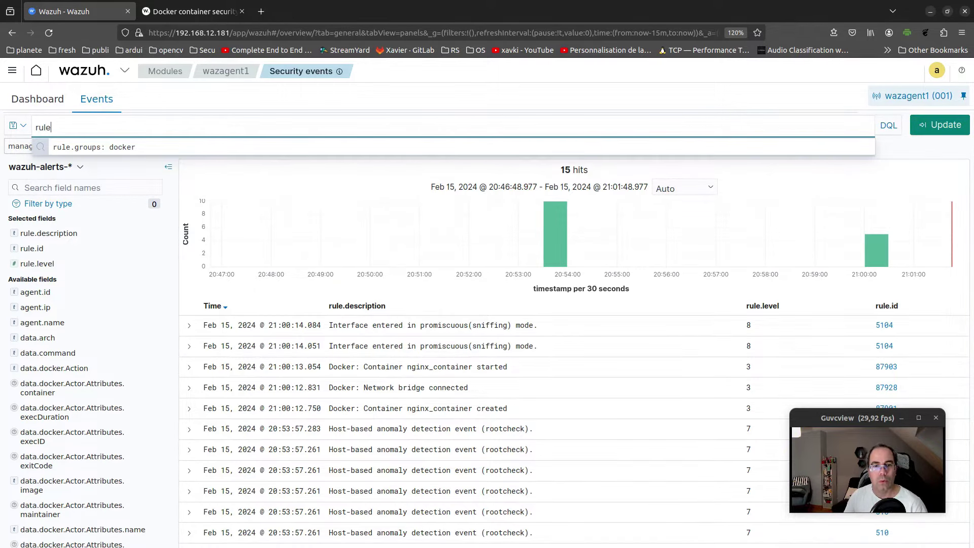
type("ule")
key("Down")
key("Return")
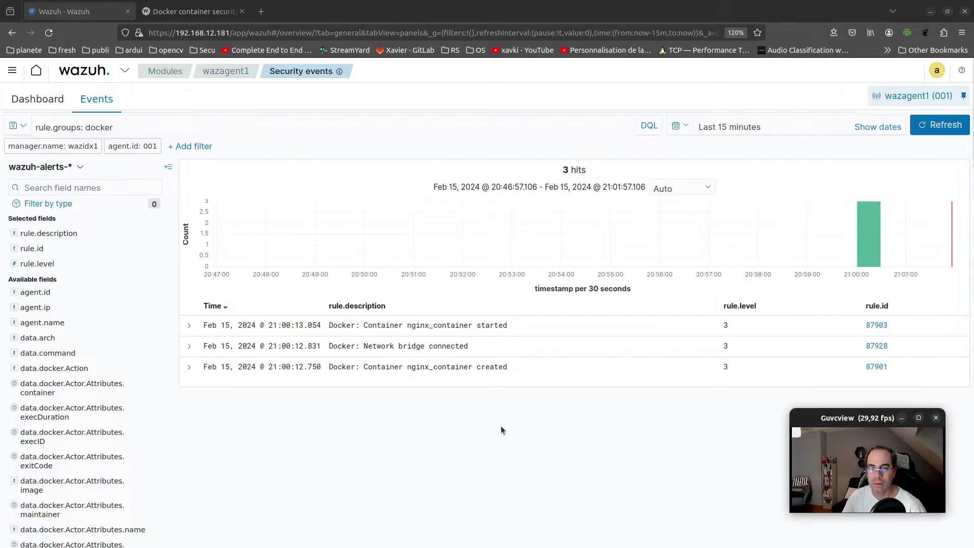
Step: Switch to the docker-metrics notes in the terminal and copy the rule.id query covering rules 100100 to 100103
key("alt+Tab")
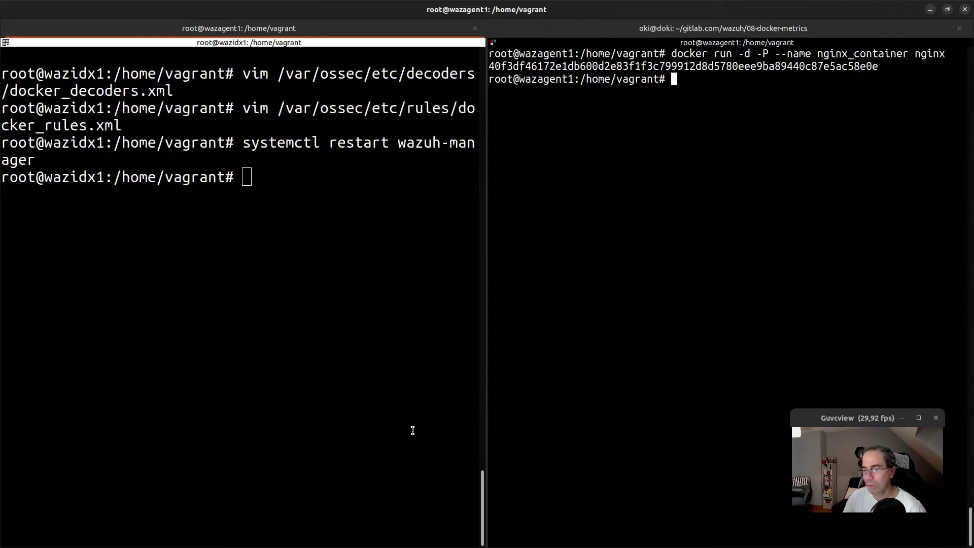
left_click(642, 31)
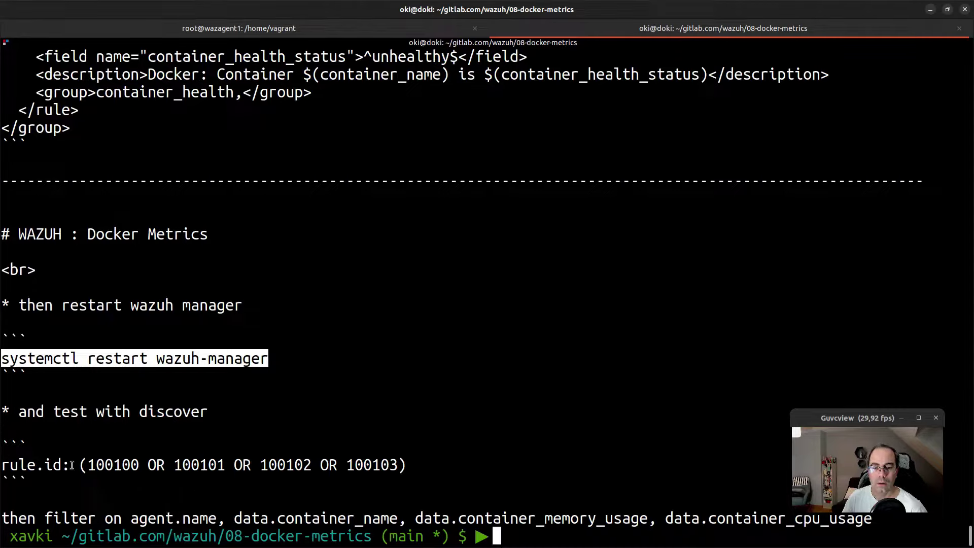
left_click_drag(406, 465, 1, 467)
key("ctrl+c")
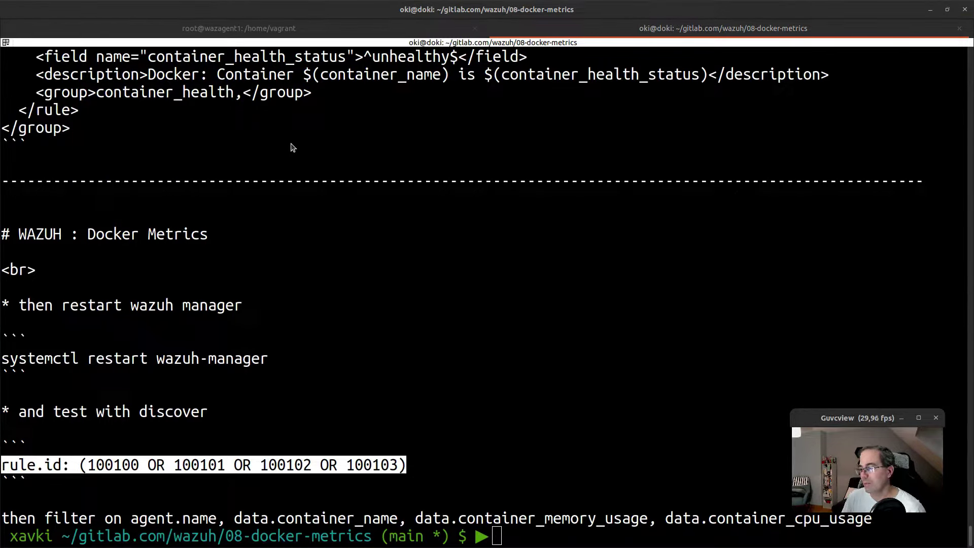
Step: Return to the Wazuh dashboard and filter the events with rule.id: (100100 OR 100101 OR 100102 OR 100103)
key("alt+Tab")
left_click(919, 120)
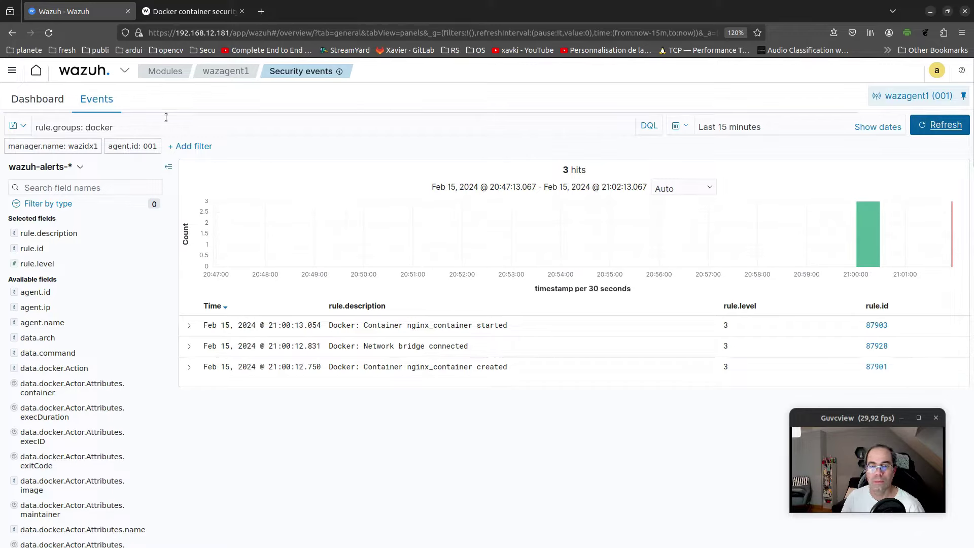
triple_click(143, 127)
key("ctrl+v")
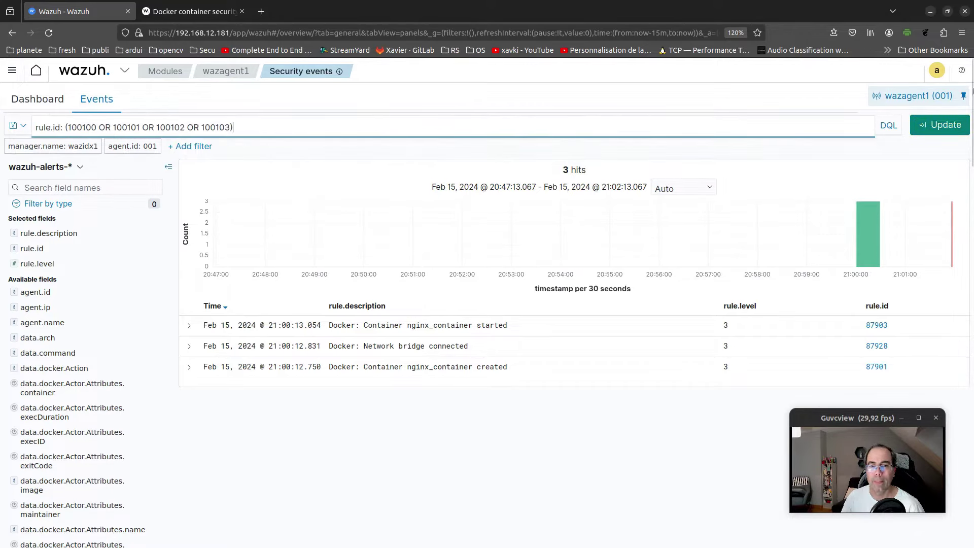
left_click(952, 126)
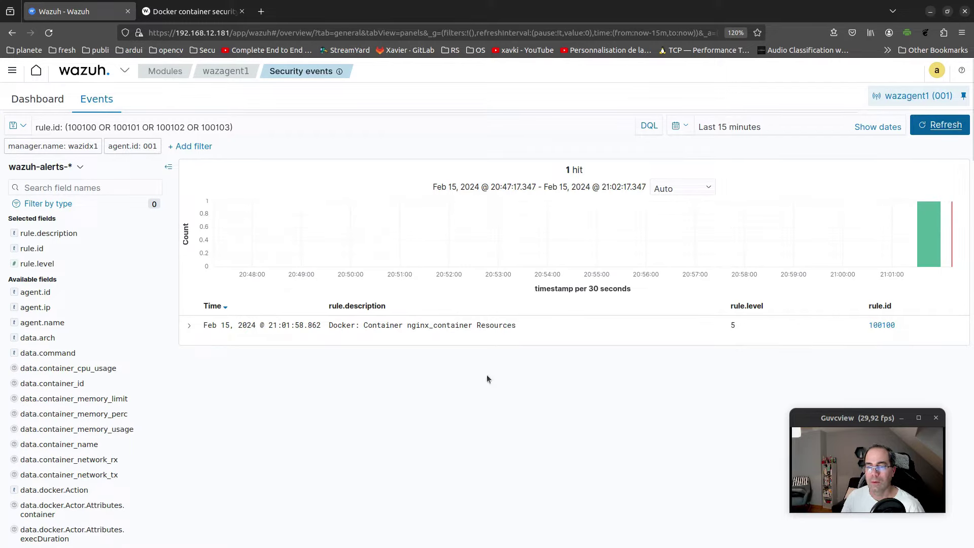
Step: Expand the nginx_container Resources event and examine its container metric fields, full_log entry and rule details
left_click(189, 325)
scroll(501, 363, "down", 5)
scroll(516, 349, "up", 2)
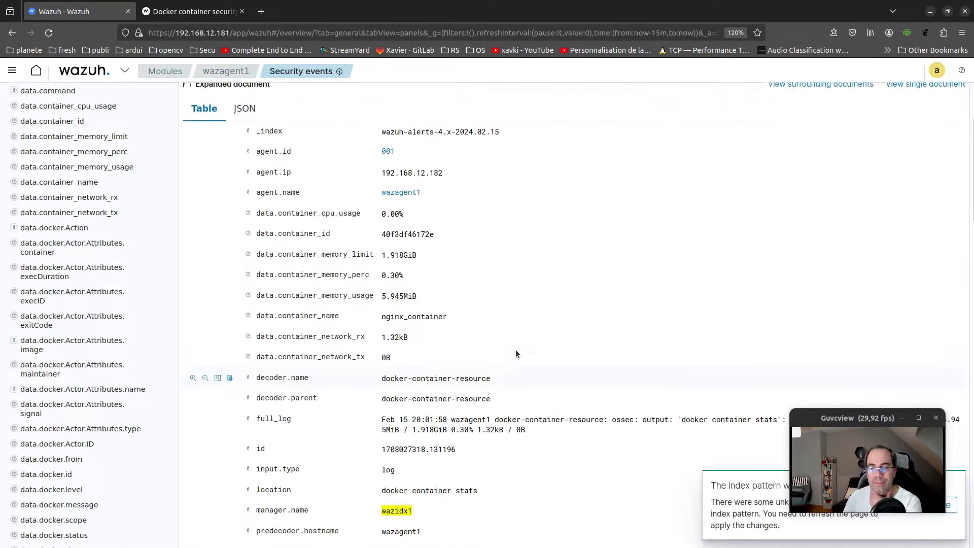
scroll(515, 349, "down", 2)
scroll(498, 364, "down", 3)
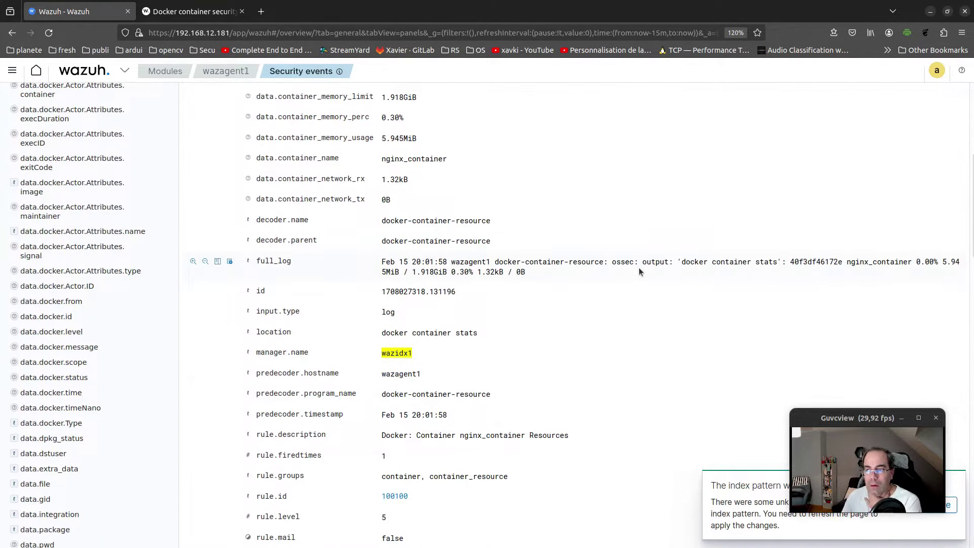
scroll(641, 268, "down", 2)
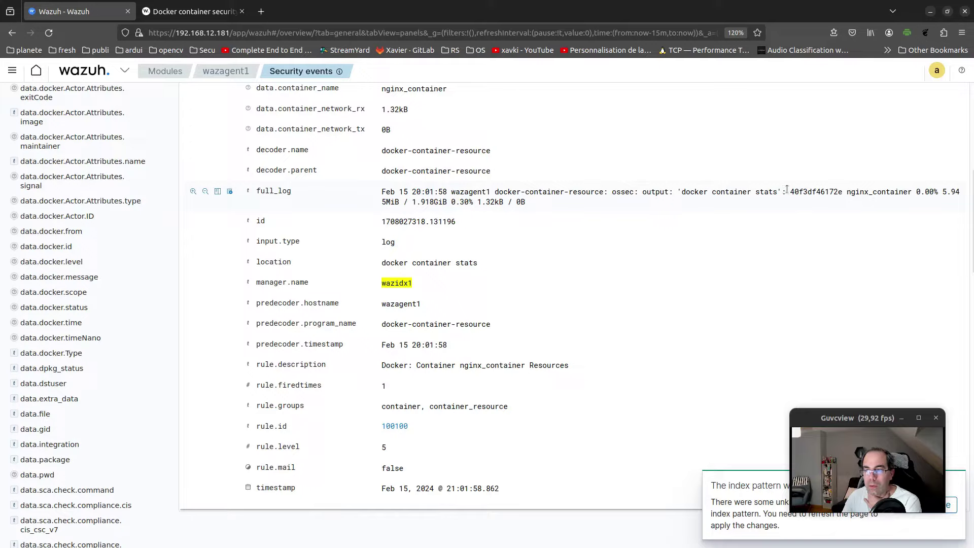
left_click_drag(790, 191, 526, 203)
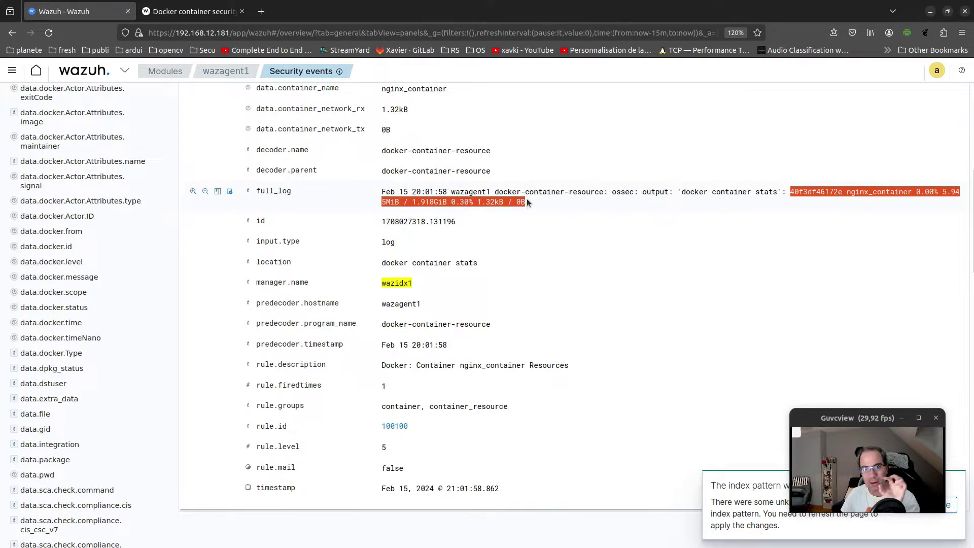
scroll(527, 211, "down", 4)
scroll(481, 132, "up", 2)
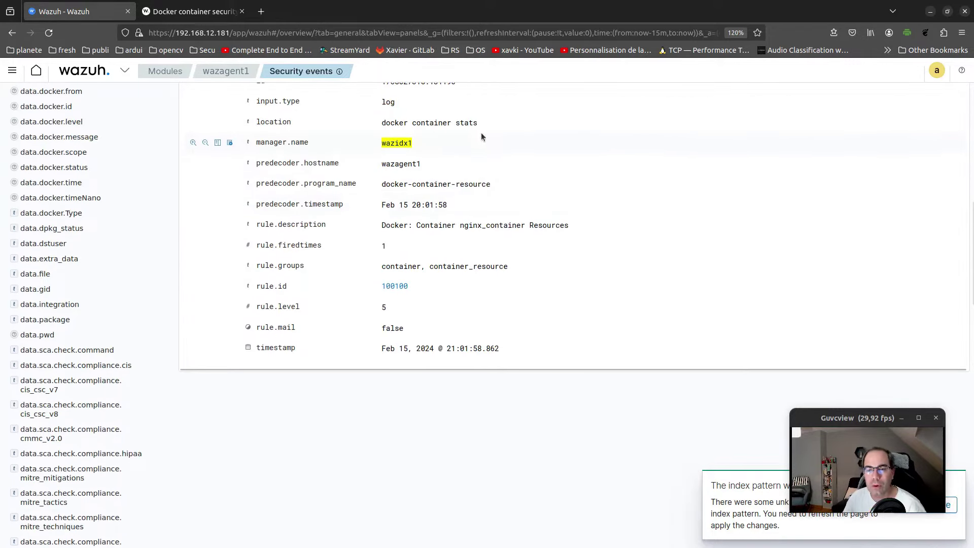
scroll(474, 199, "up", 1)
scroll(474, 202, "up", 3)
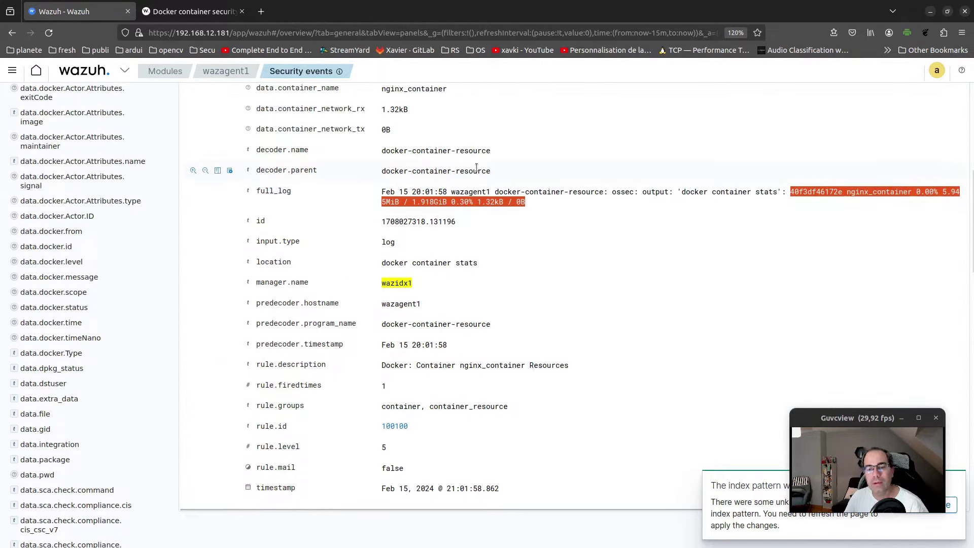
scroll(484, 243, "up", 11)
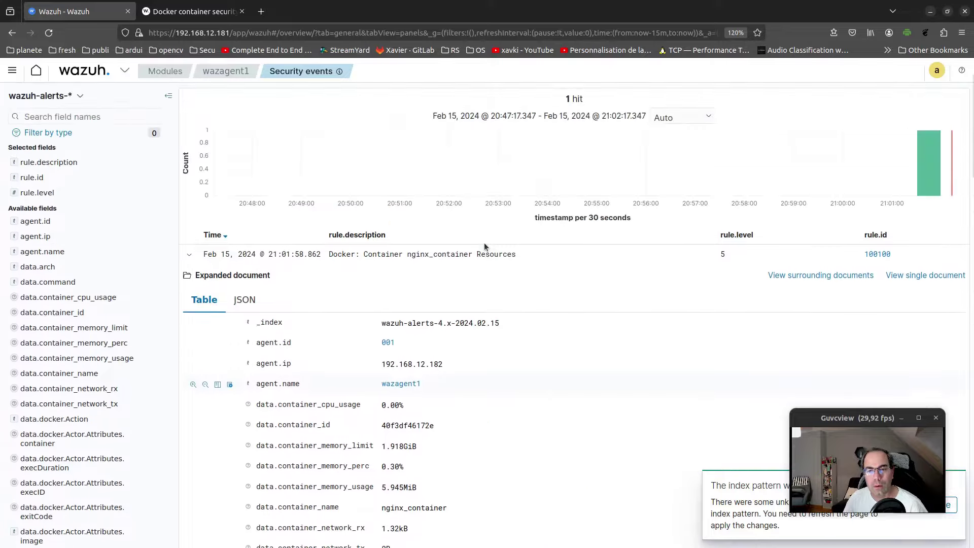
scroll(484, 245, "up", 2)
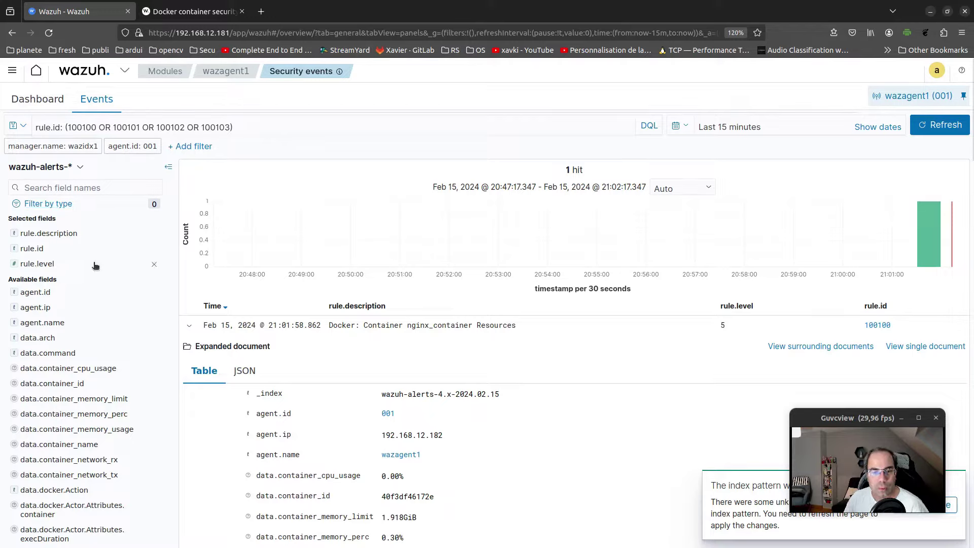
left_click(87, 189)
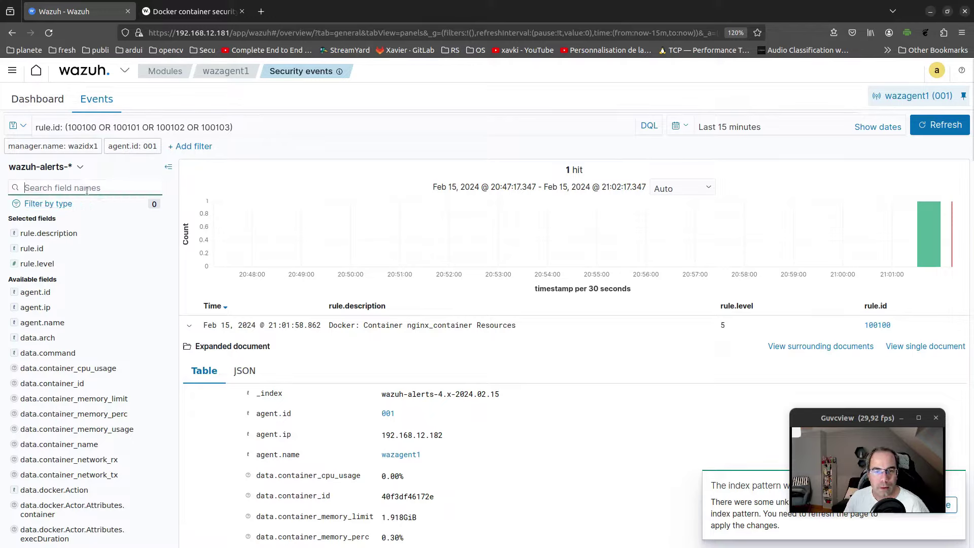
type("do")
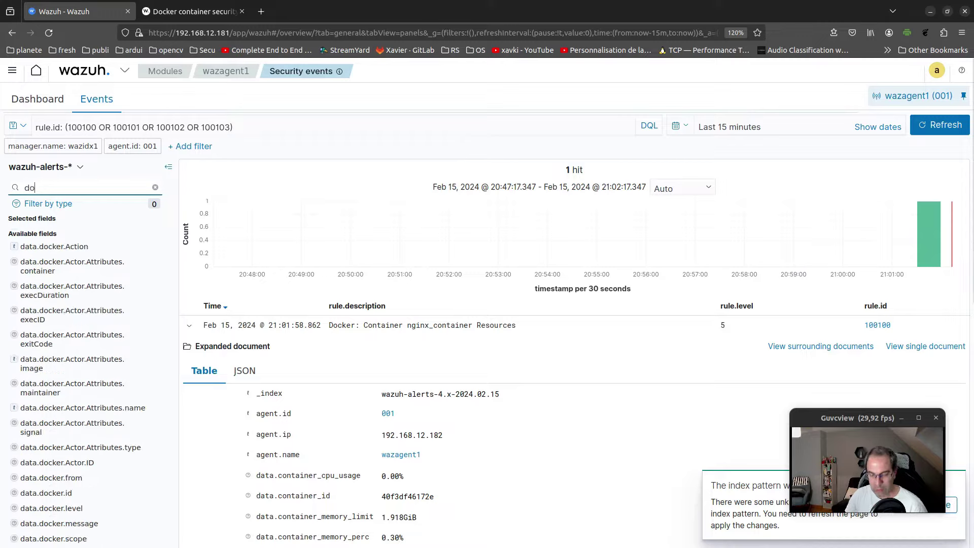
key("BackSpace")
type("a")
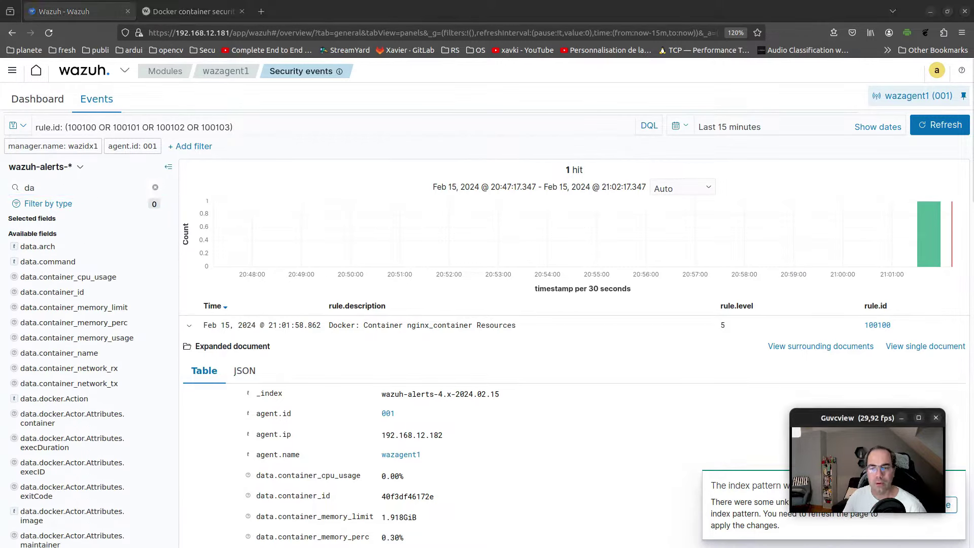
left_click(92, 187)
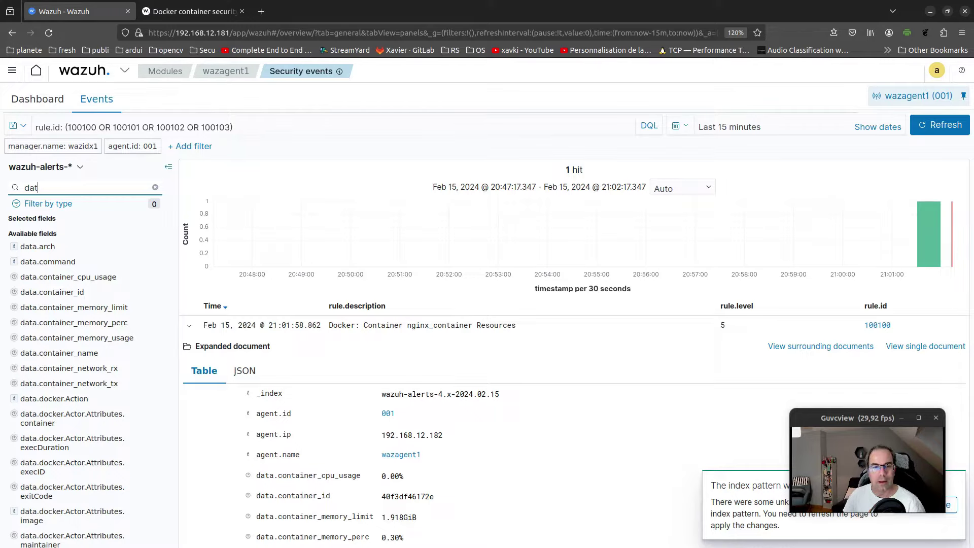
type("ta.docke")
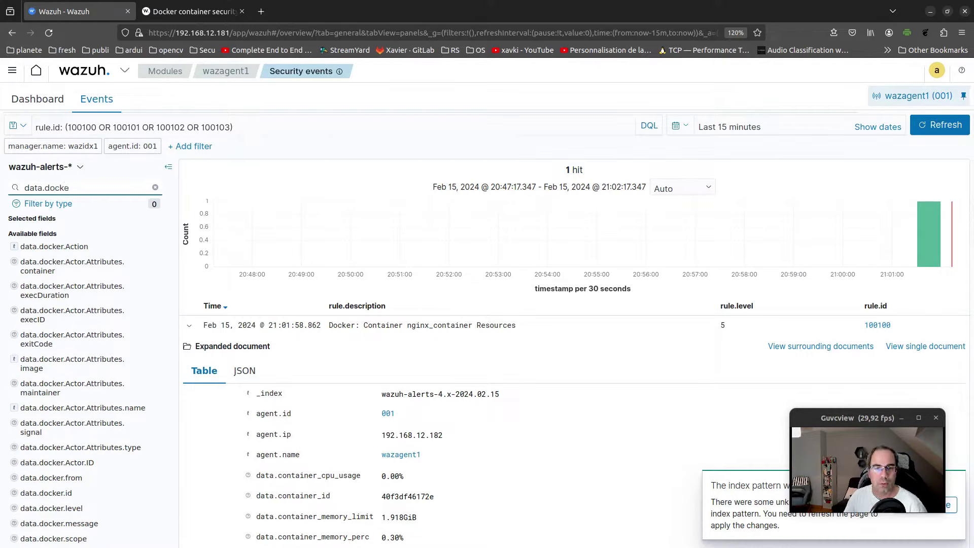
type("r_n")
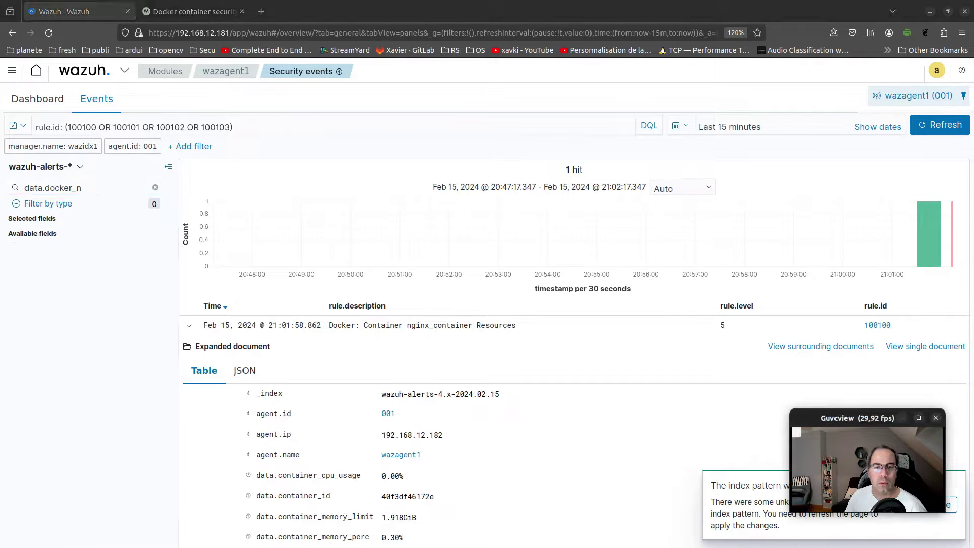
key("alt+Tab")
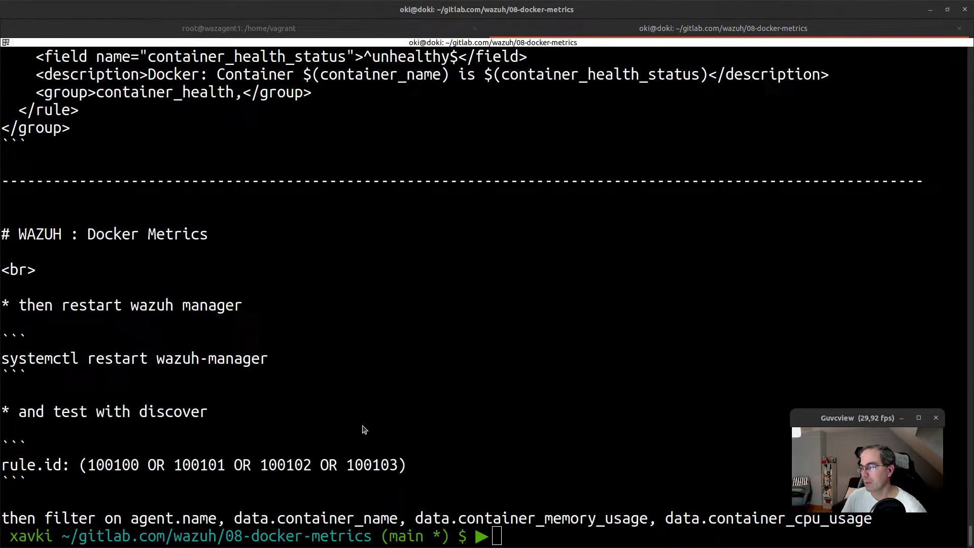
key("alt+Tab")
key("BackSpace")
key("BackSpace")
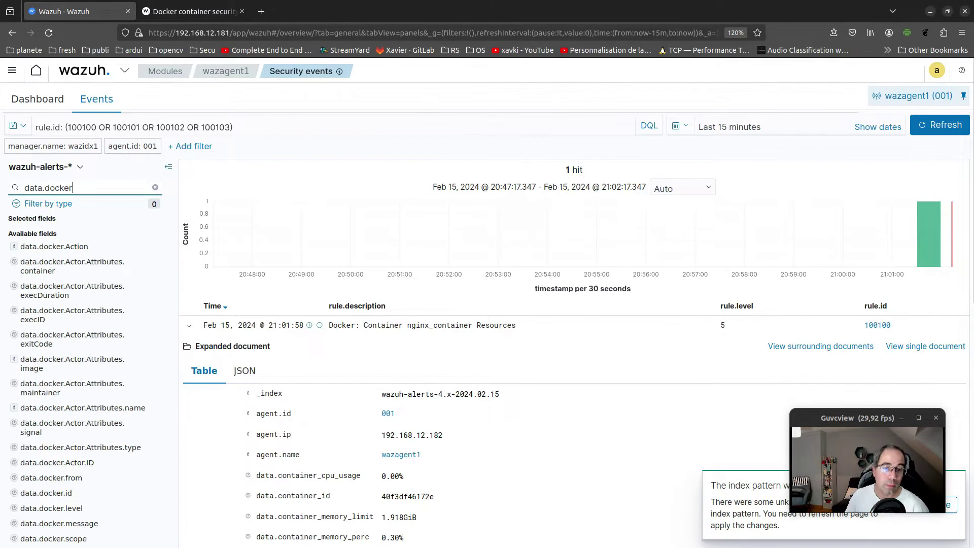
key("BackSpace")
key("BackSpace")
key("BackSpace")
key("BackSpace")
key("BackSpace")
key("BackSpace")
key("BackSpace")
key("BackSpace")
key("BackSpace")
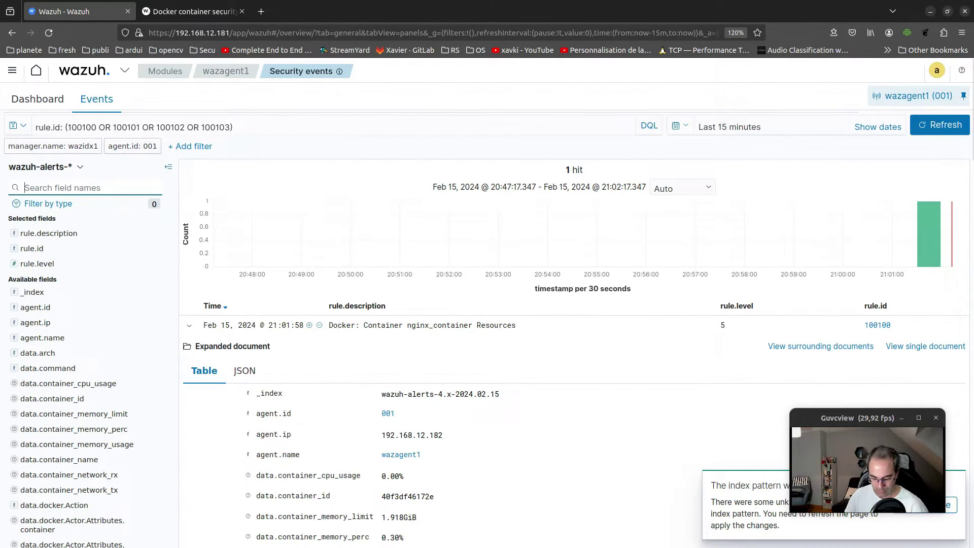
Step: Search the field names for "agent." and try agent.name as a column on the refreshed events, removing it after a check
type("agent")
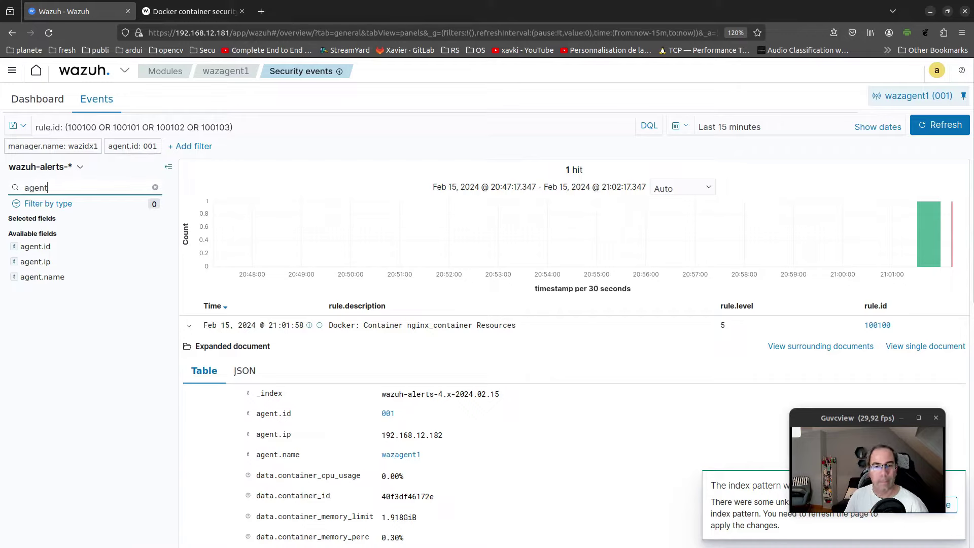
type(".")
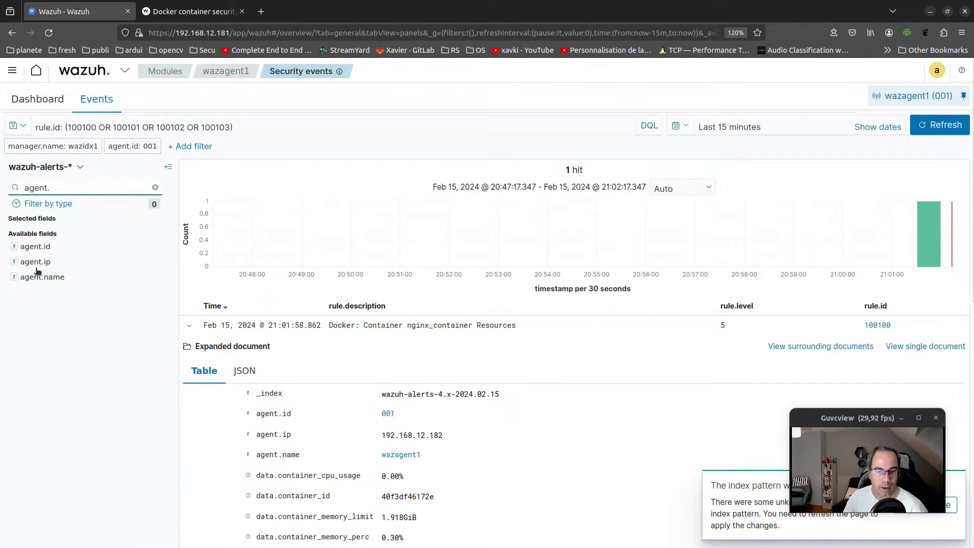
left_click(152, 277)
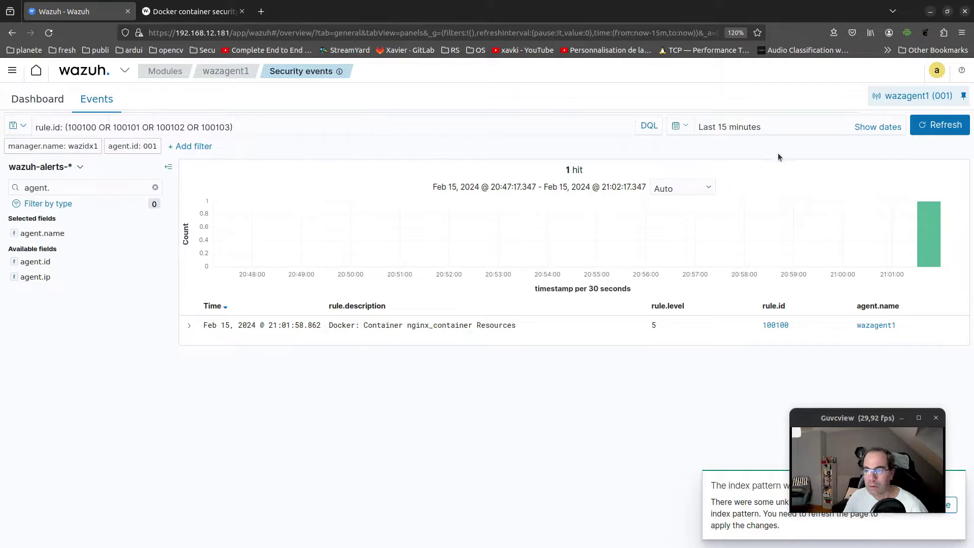
left_click(941, 125)
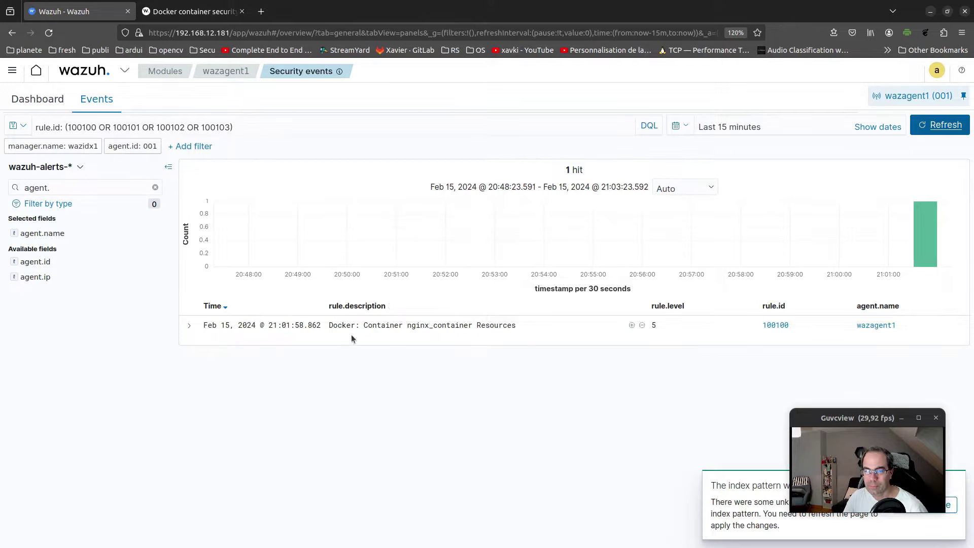
left_click(189, 326)
left_click(190, 326)
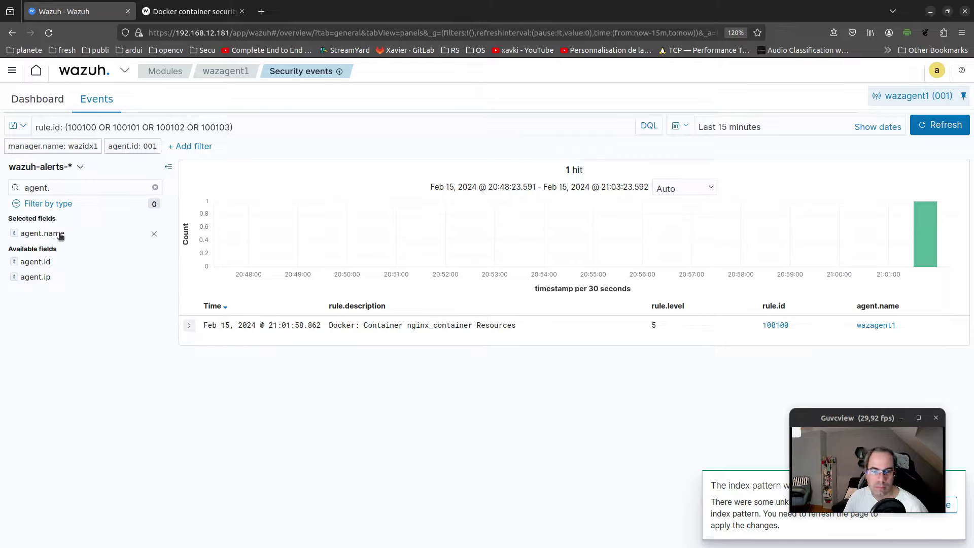
left_click(154, 234)
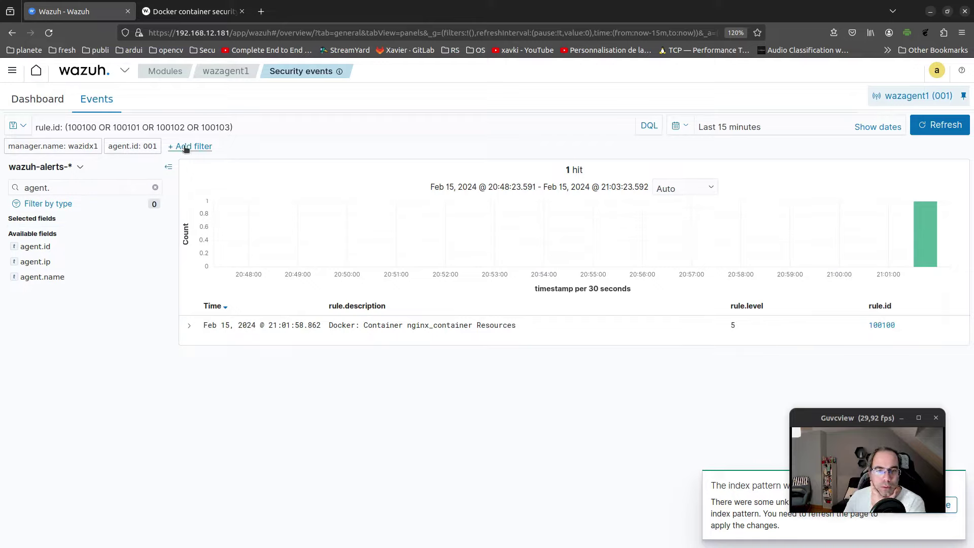
Step: Visualize the top values of the agent.name field and go back from the resulting chart
left_click(53, 278)
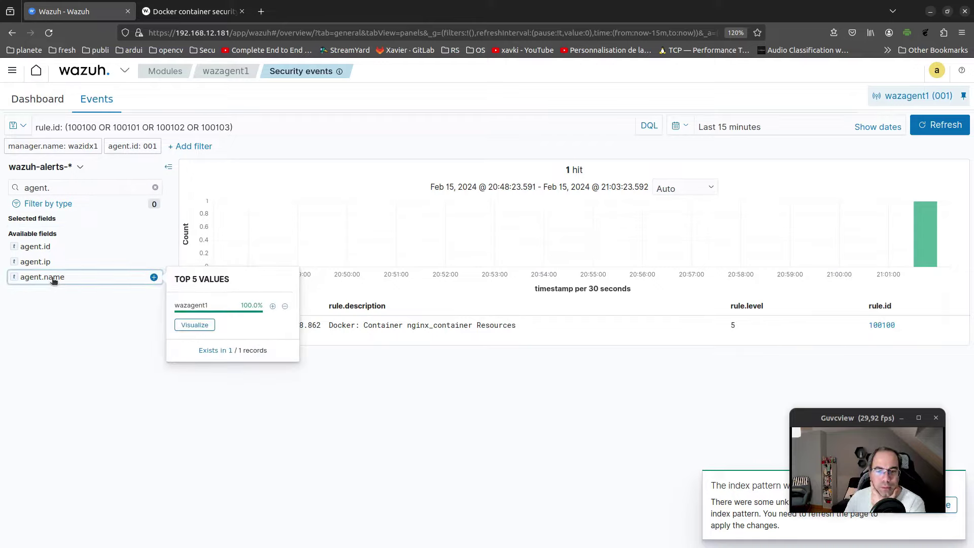
left_click(195, 327)
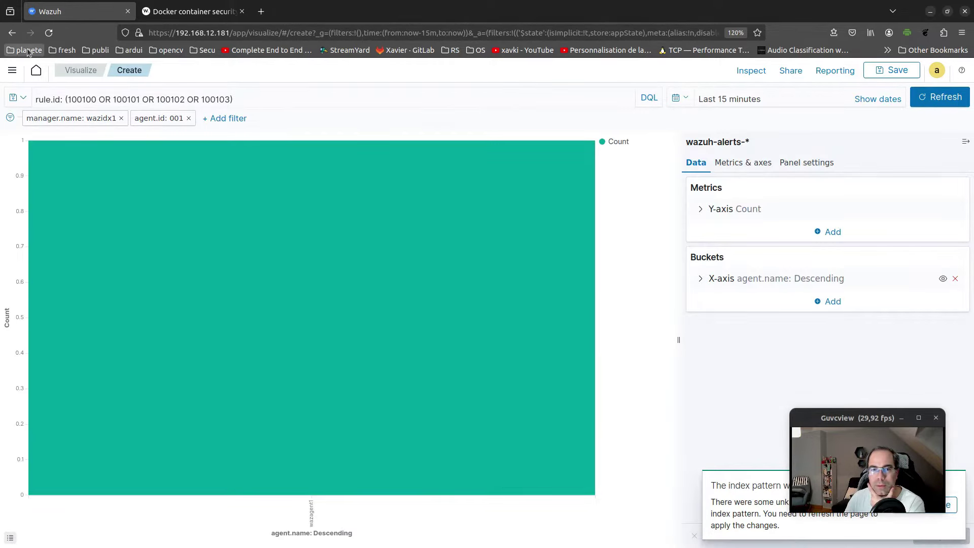
left_click(12, 32)
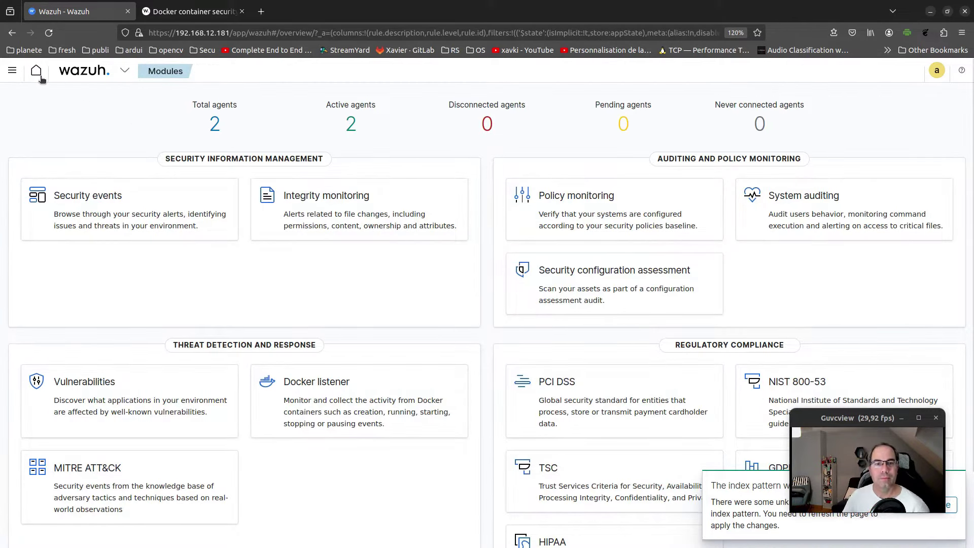
Step: Open Discover, search the field names for "agent." and add agent.name as a column of the wazuh-alerts-* events
left_click(12, 70)
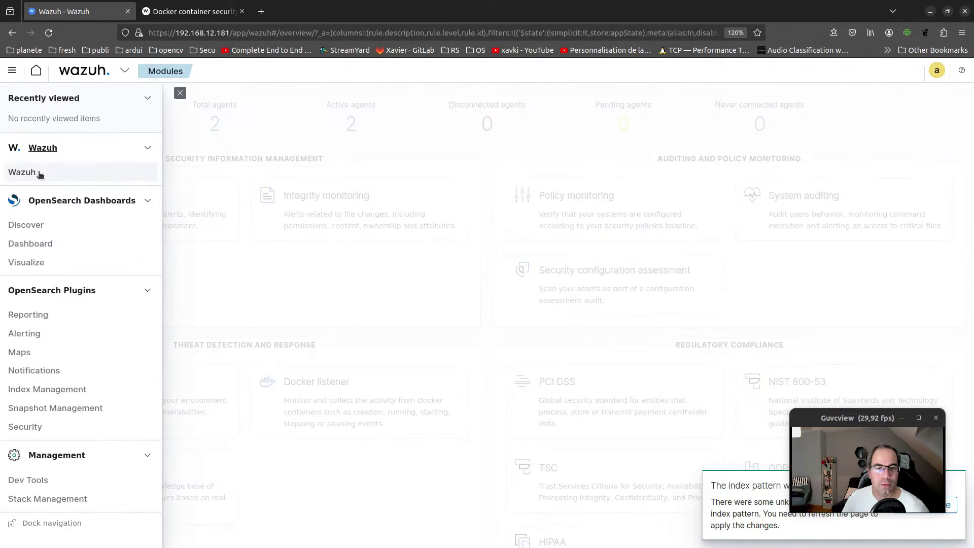
left_click(26, 225)
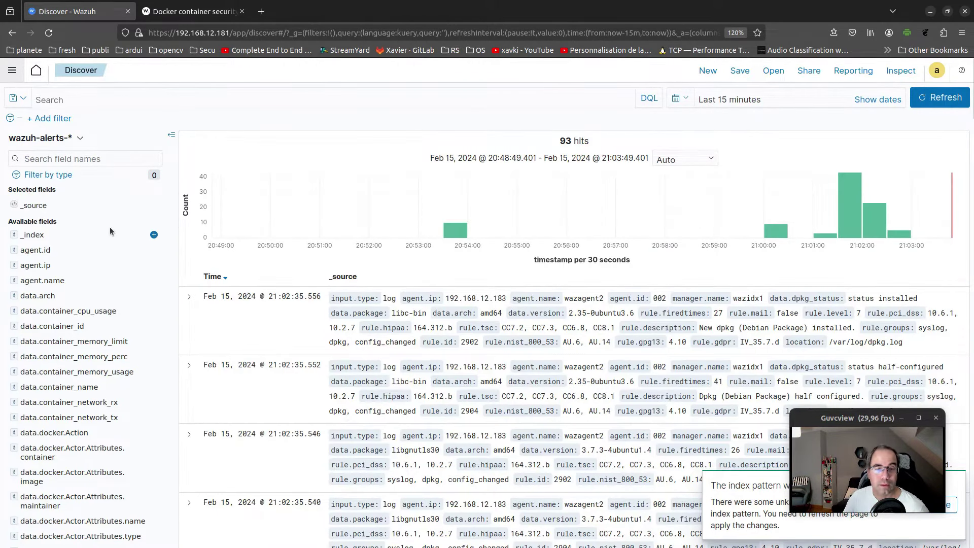
left_click(70, 155)
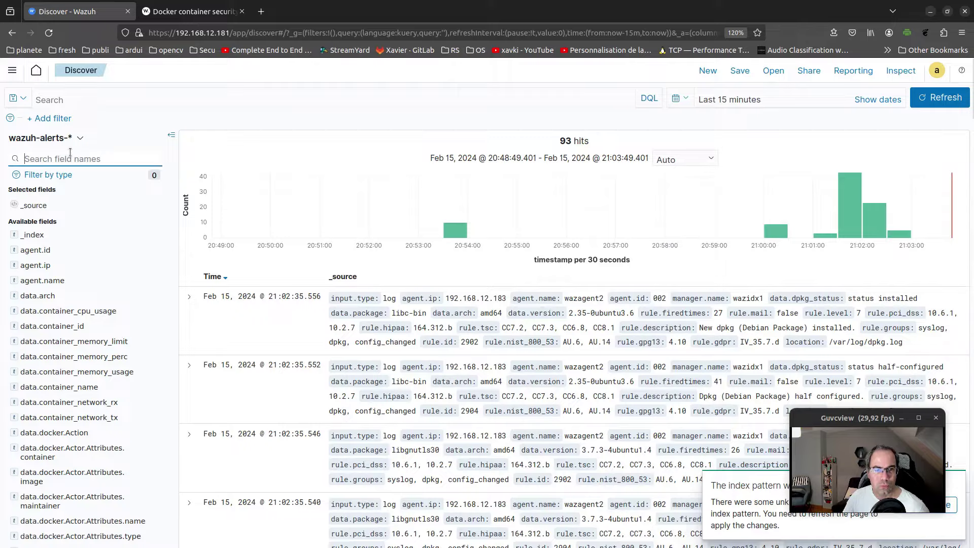
type("agent.")
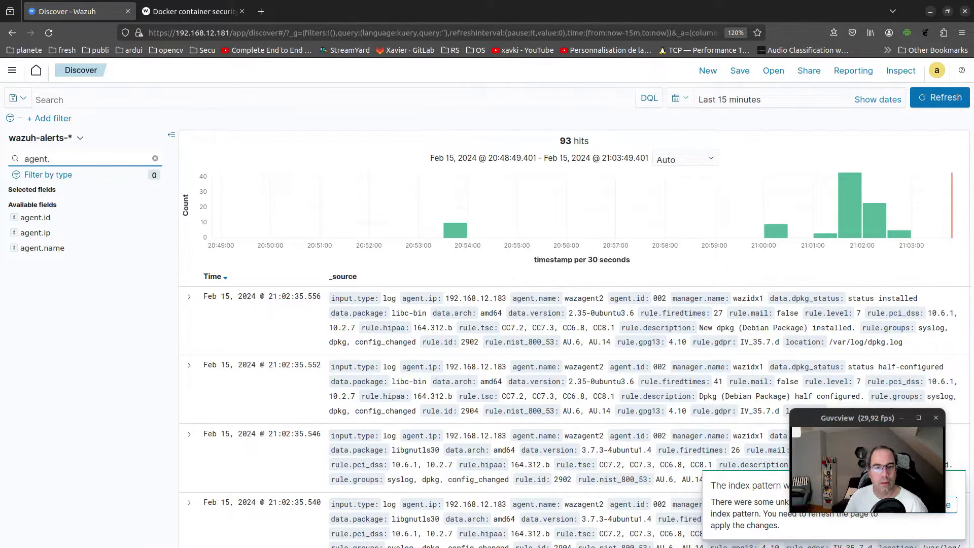
left_click(152, 249)
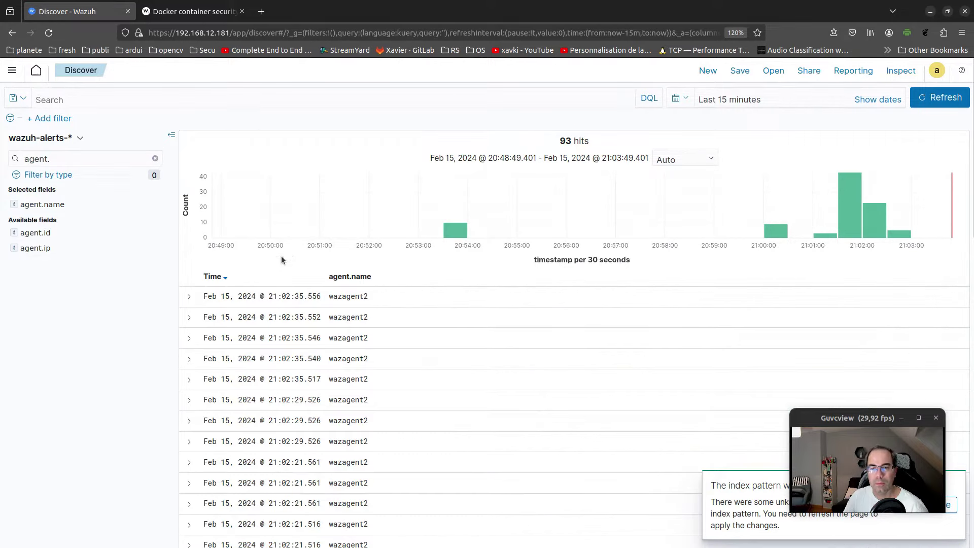
left_click_drag(386, 297, 328, 298)
Step: Search the field names for "data.con" and add data.container_name as a column
triple_click(63, 162)
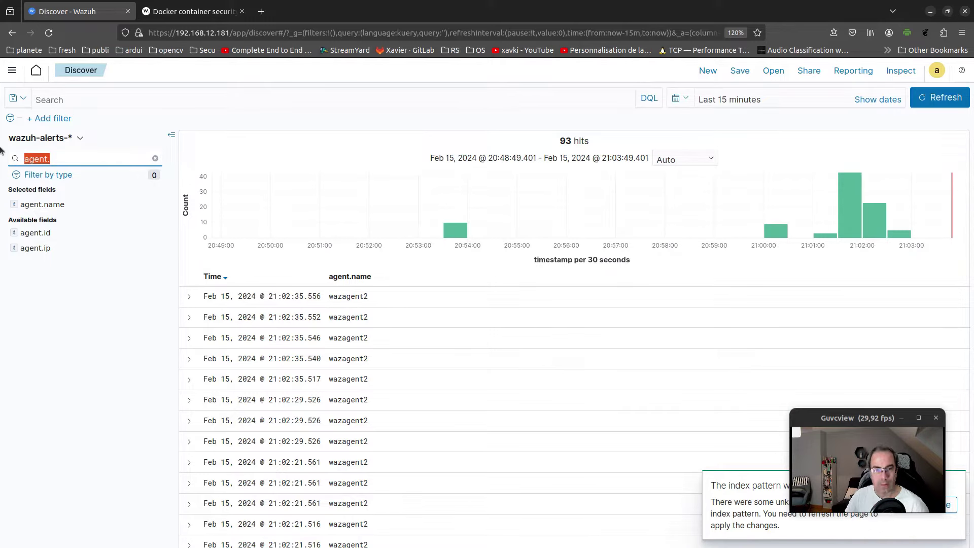
key("alt+Tab")
key("alt+Tab")
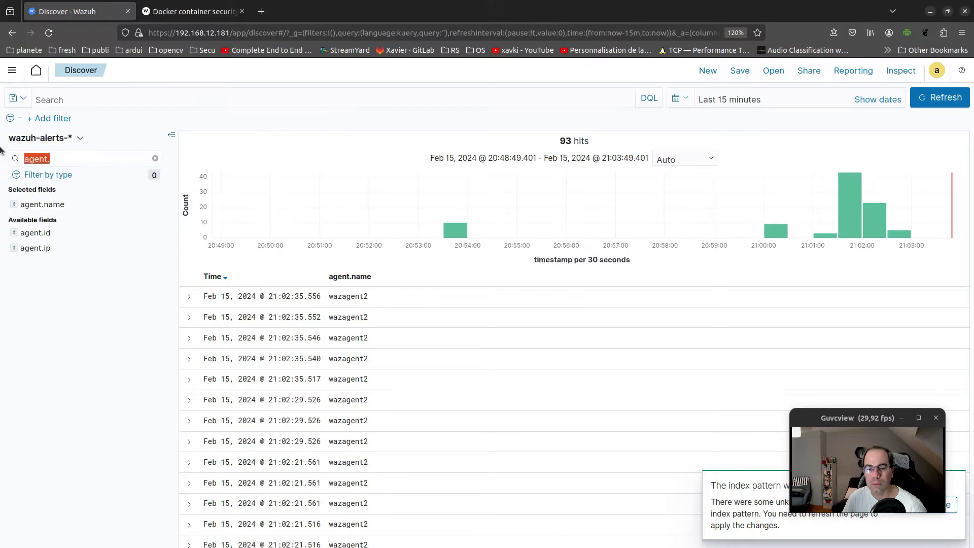
type("data.")
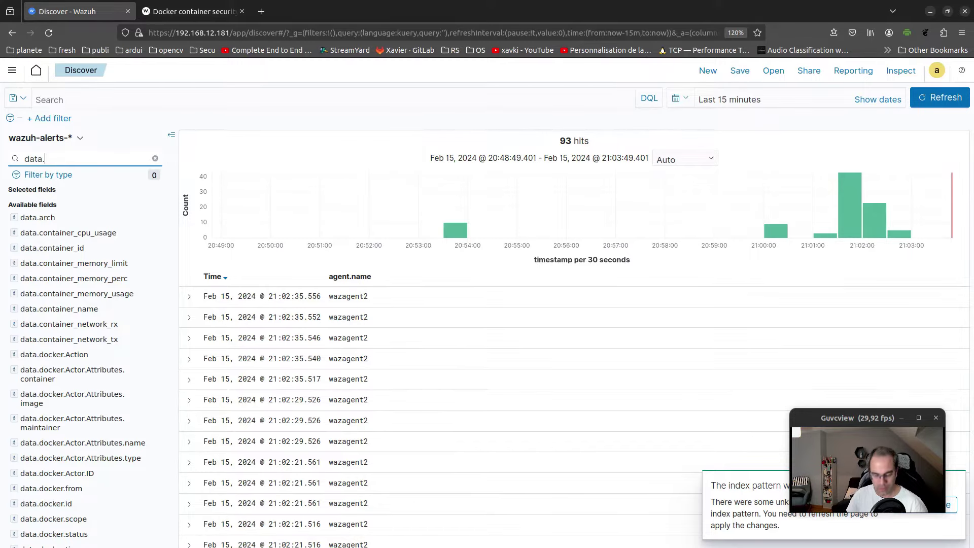
type("con")
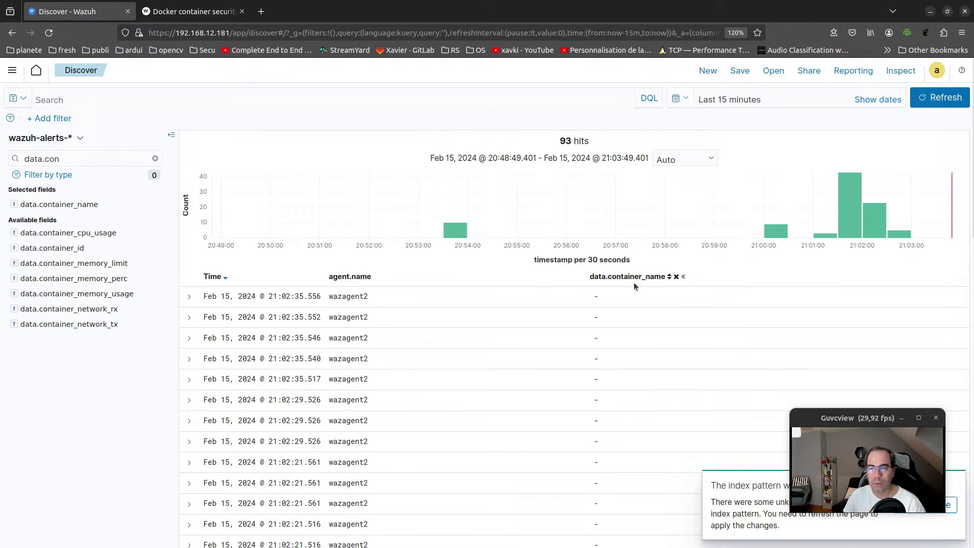
scroll(615, 358, "down", 3)
scroll(615, 358, "up", 3)
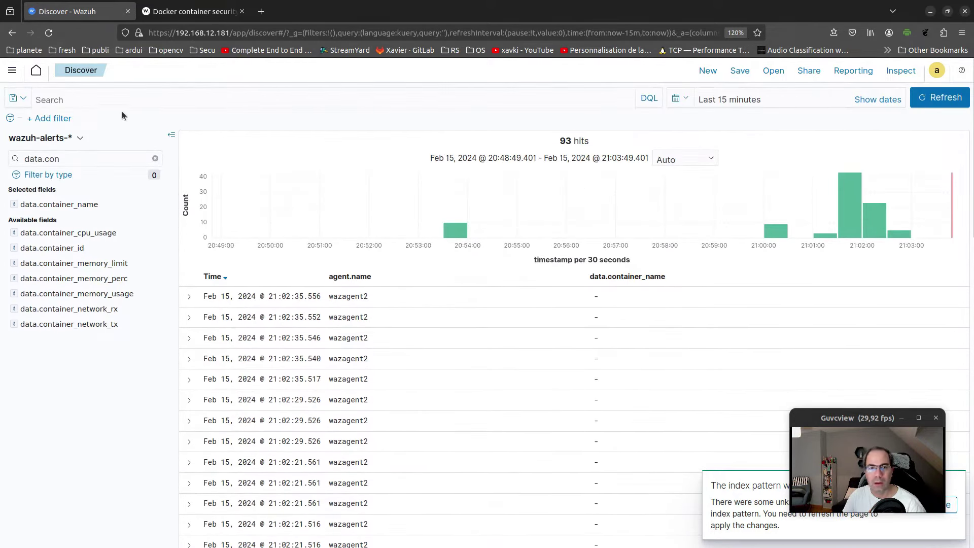
Step: Copy the rule.id query from the terminal notes and filter the Discover events with rule.id: (100100 OR 100101 OR 100102 OR 100103)
key("alt+Tab")
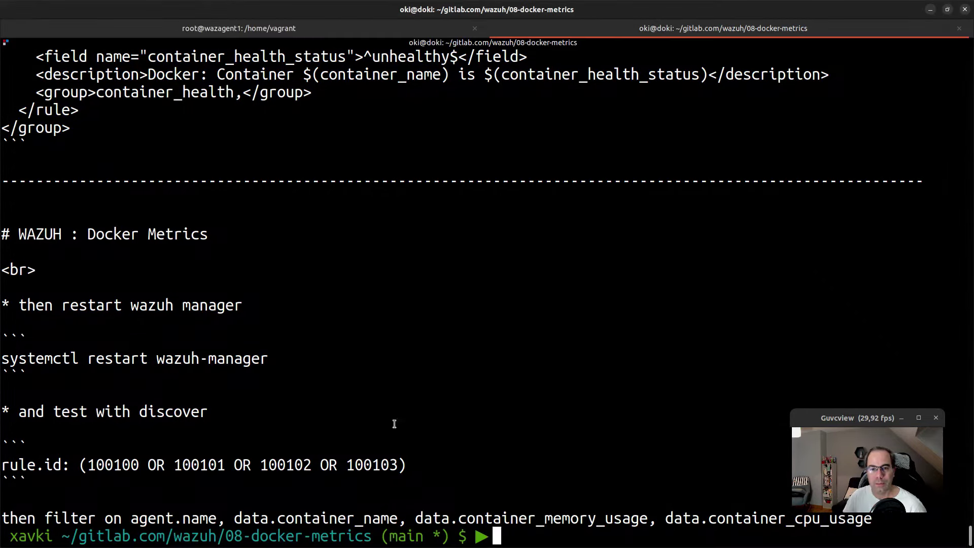
triple_click(384, 465)
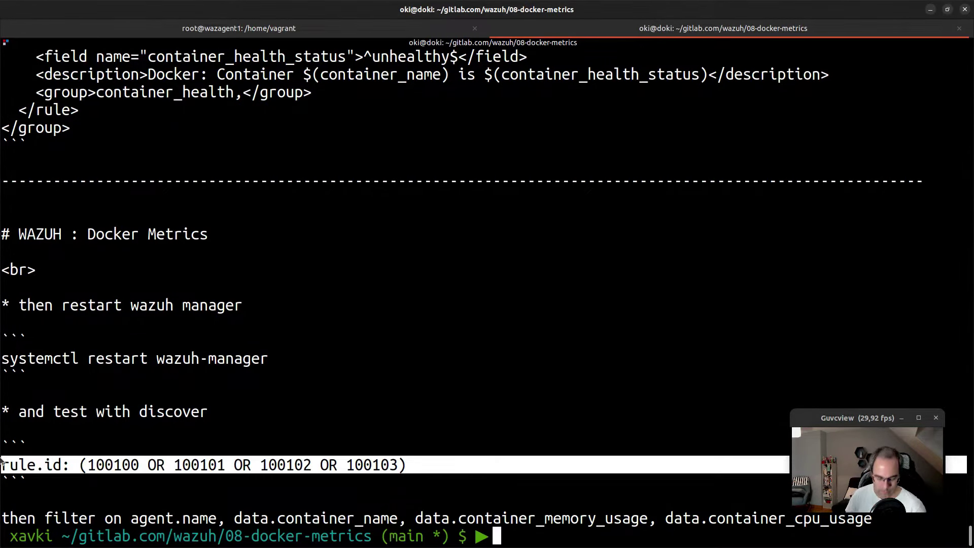
key("alt+Tab")
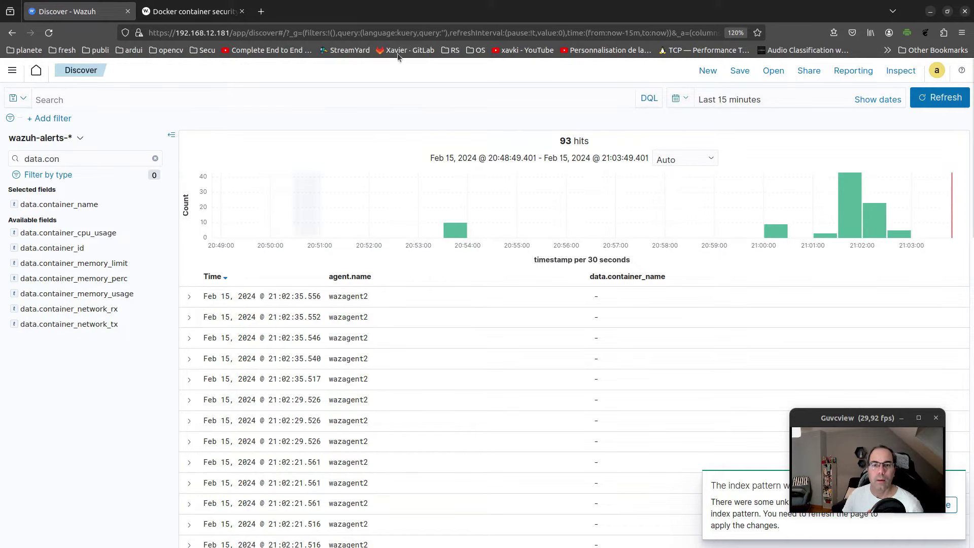
left_click(105, 104)
middle_click(440, 92)
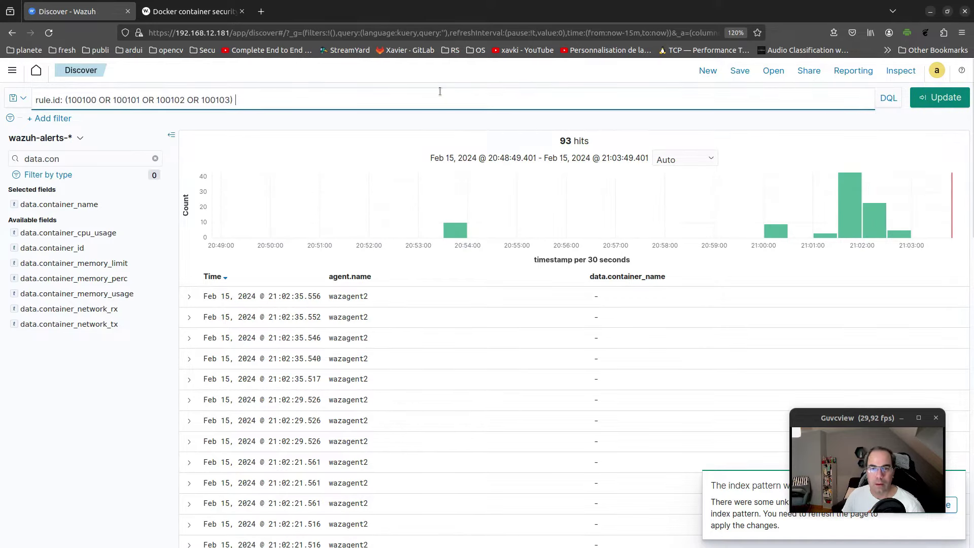
left_click(939, 98)
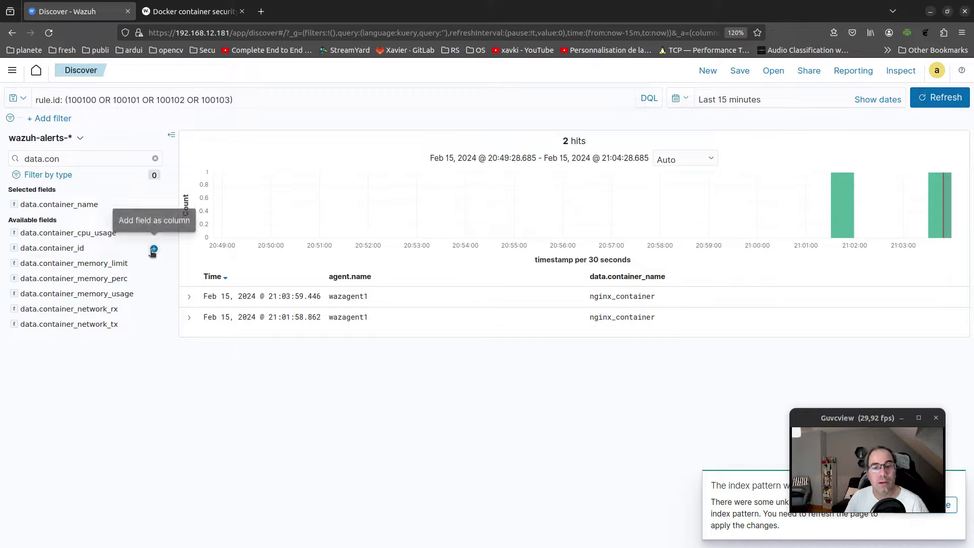
Step: Add data.container_id, data.container_cpu_usage, data.container_memory_usage, data.container_network_rx and data.container_network_tx as columns, then refresh the events and check the histogram
left_click(152, 249)
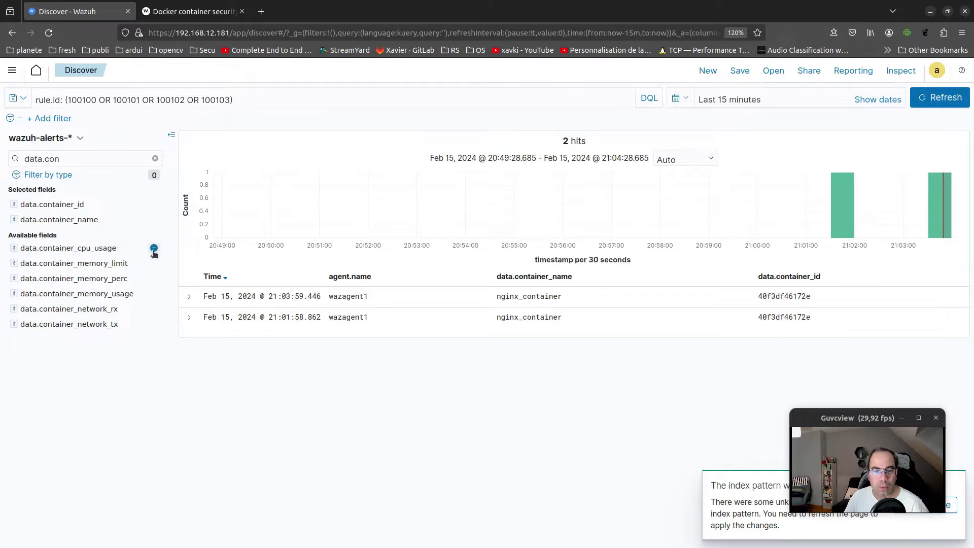
left_click(154, 249)
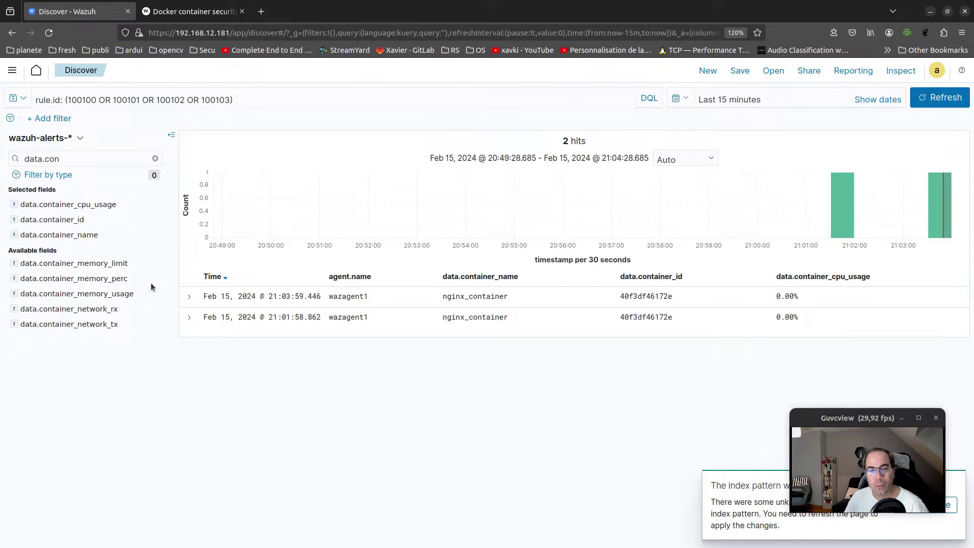
left_click(154, 294)
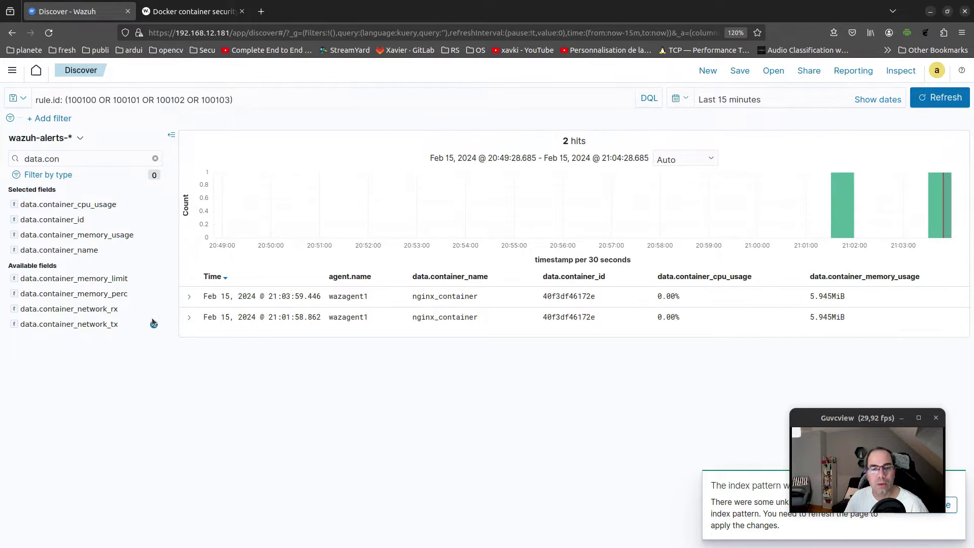
left_click(153, 309)
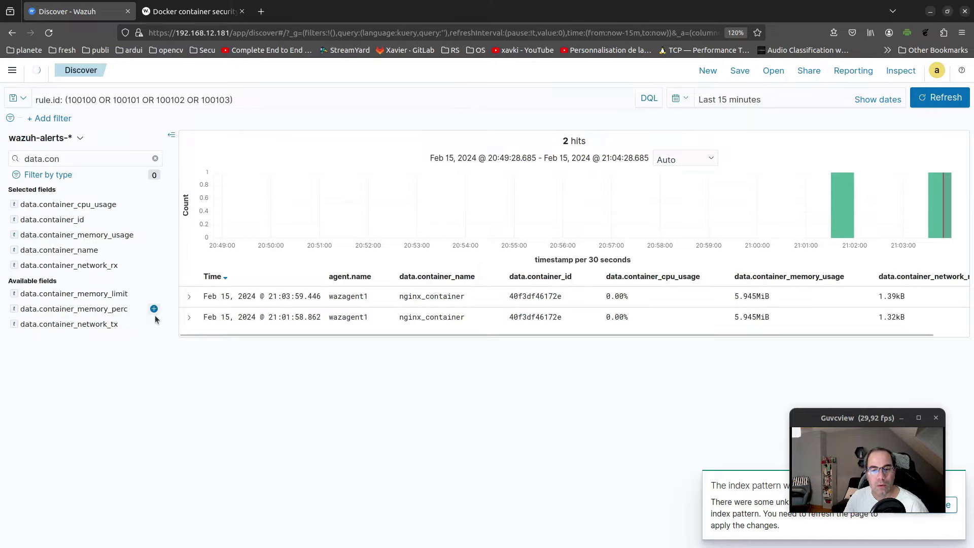
left_click(154, 324)
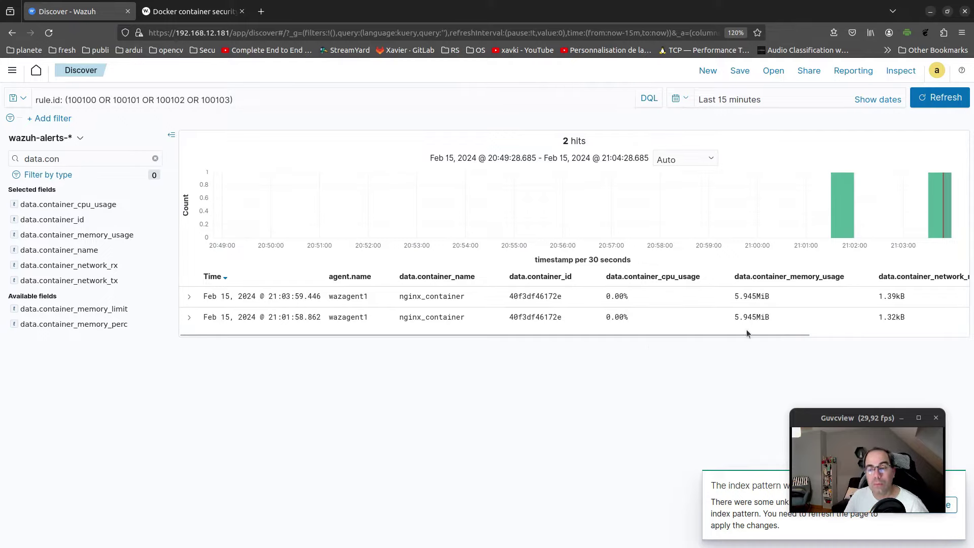
left_click(941, 97)
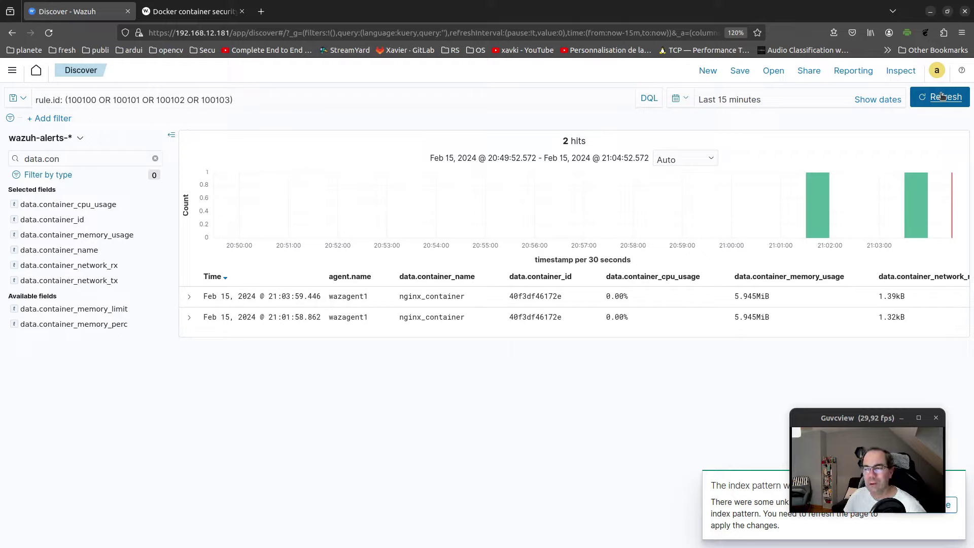
mouse_move(826, 211)
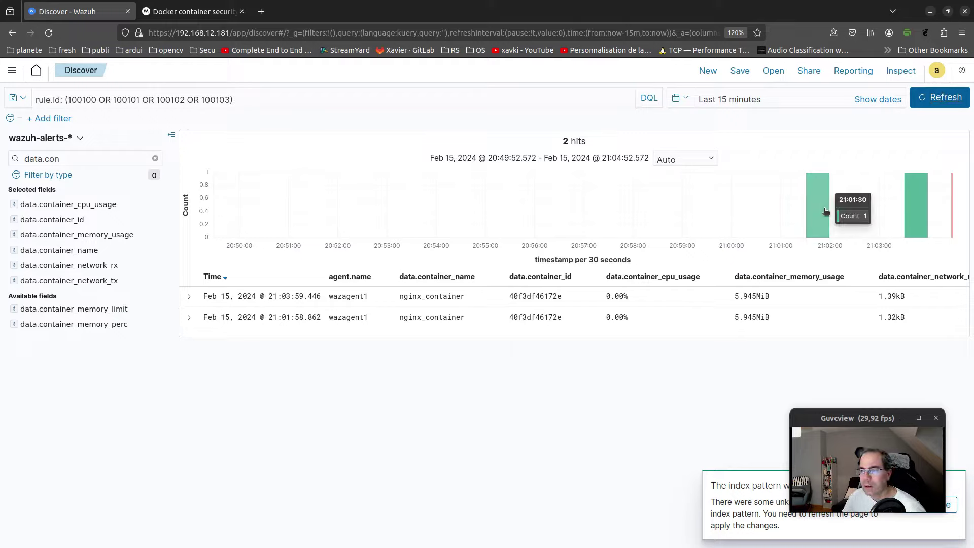
mouse_move(922, 211)
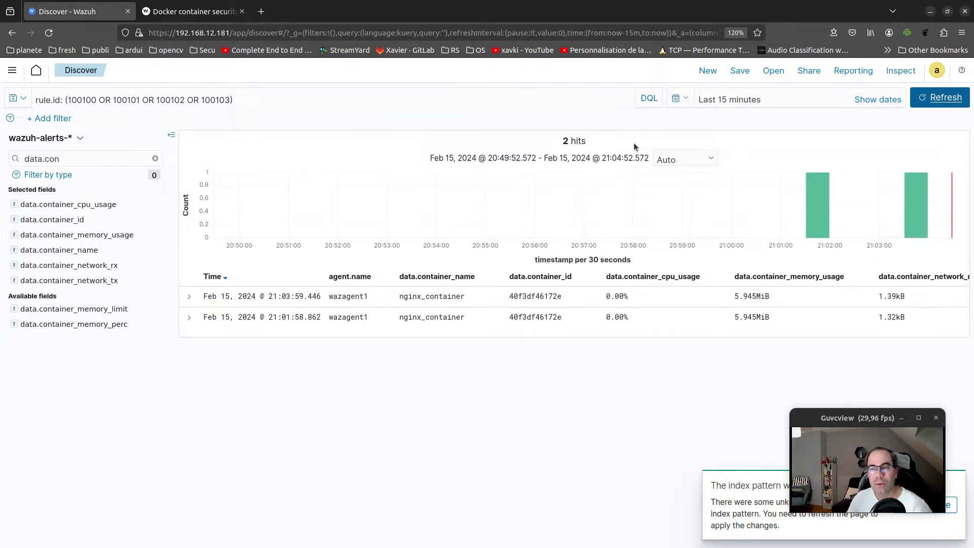
Step: Save the Discover search with the title "Docker container resources"
left_click(740, 72)
left_click(740, 72)
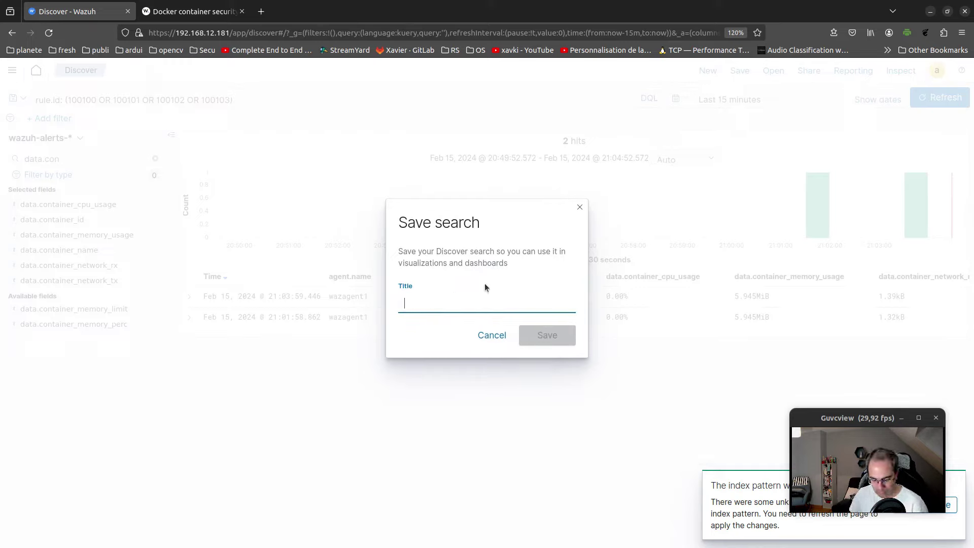
type("Docker dashboard")
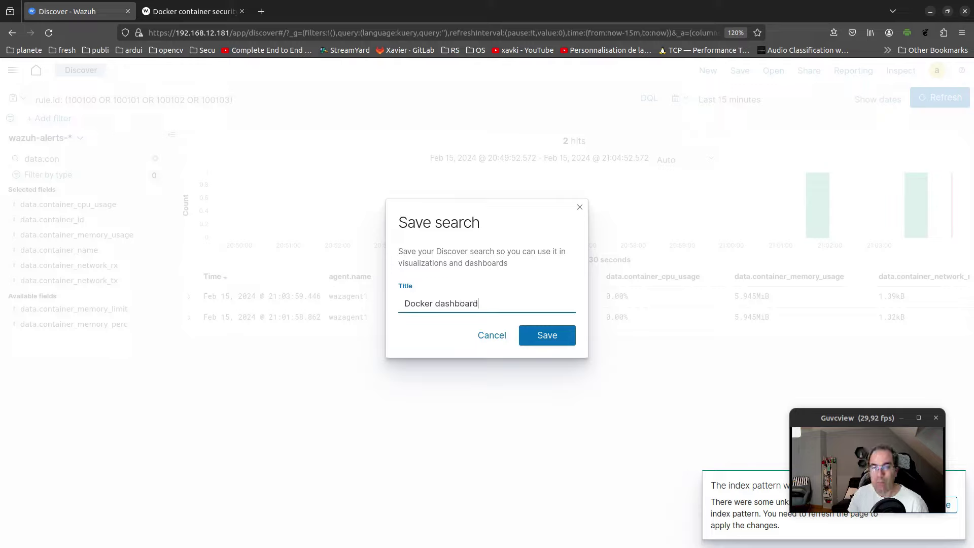
double_click(468, 304)
key("BackSpace")
type("cker c")
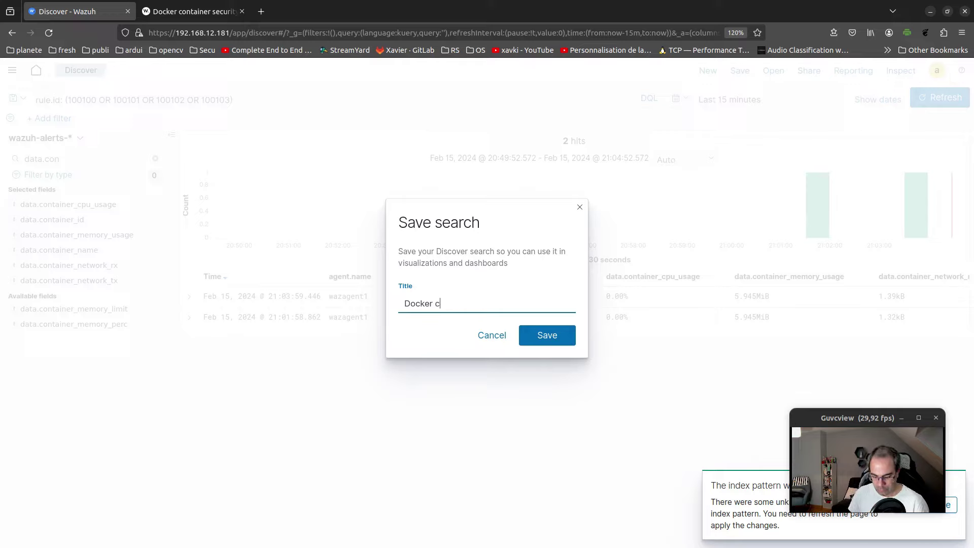
type("ontainer")
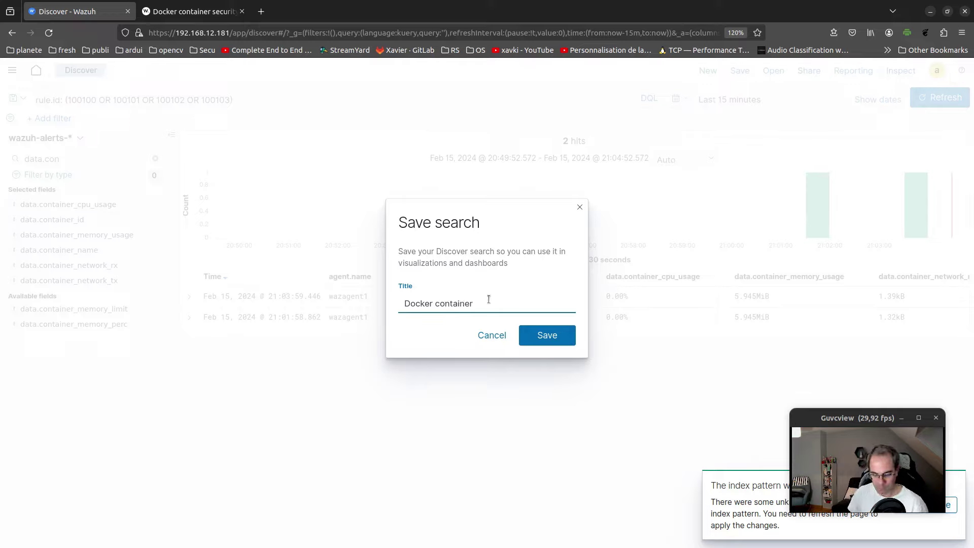
type(" resou")
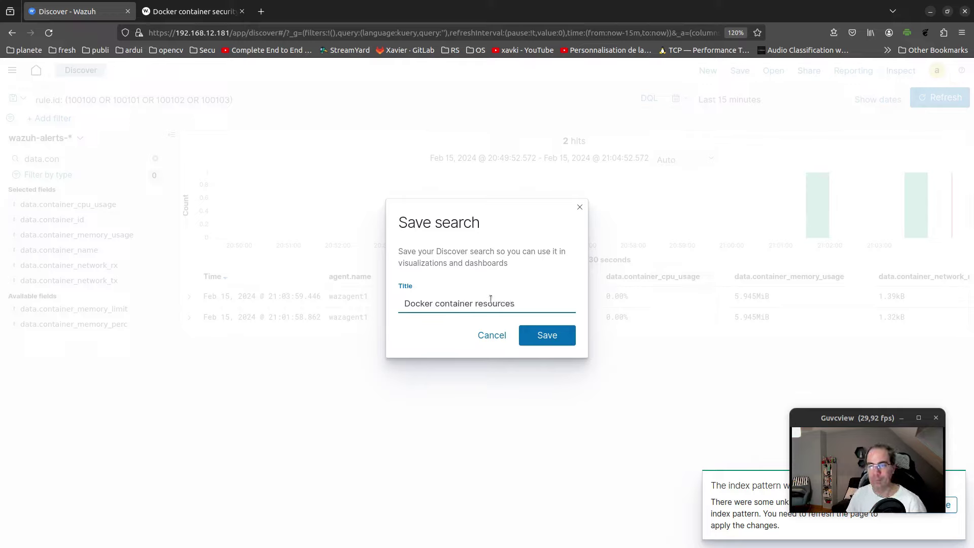
type("rces")
left_click(557, 335)
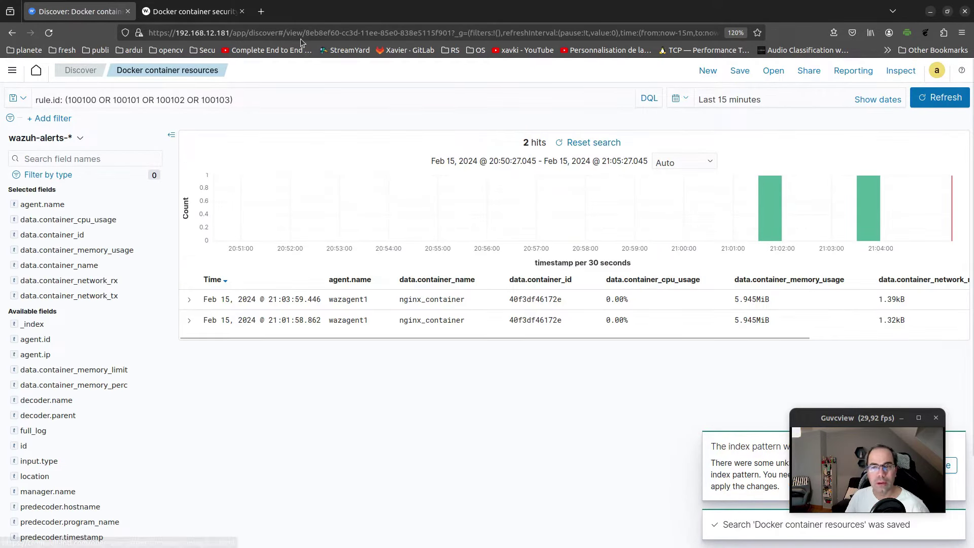
Step: Go to the Wazuh home page, return to Discover and check the list of saved searches, closing it without opening another search
left_click(36, 70)
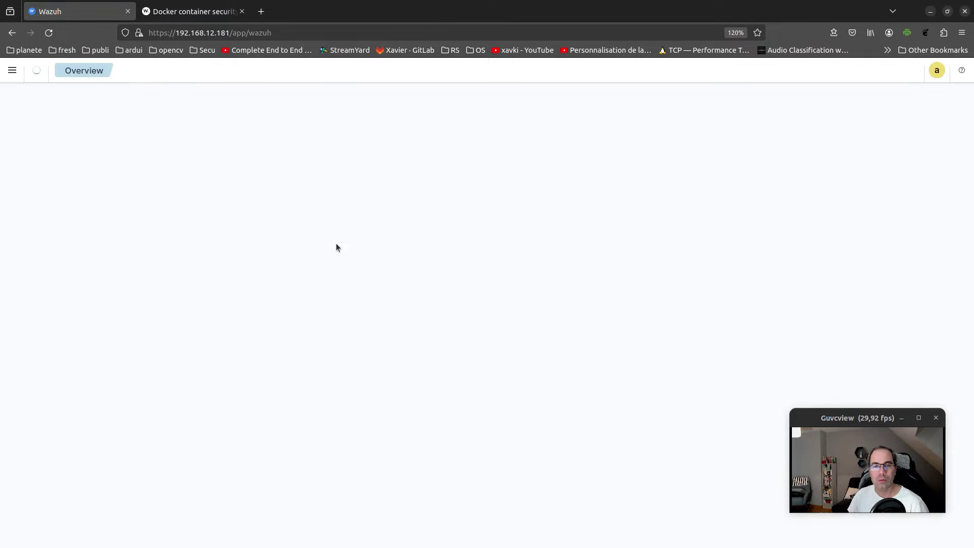
left_click(12, 70)
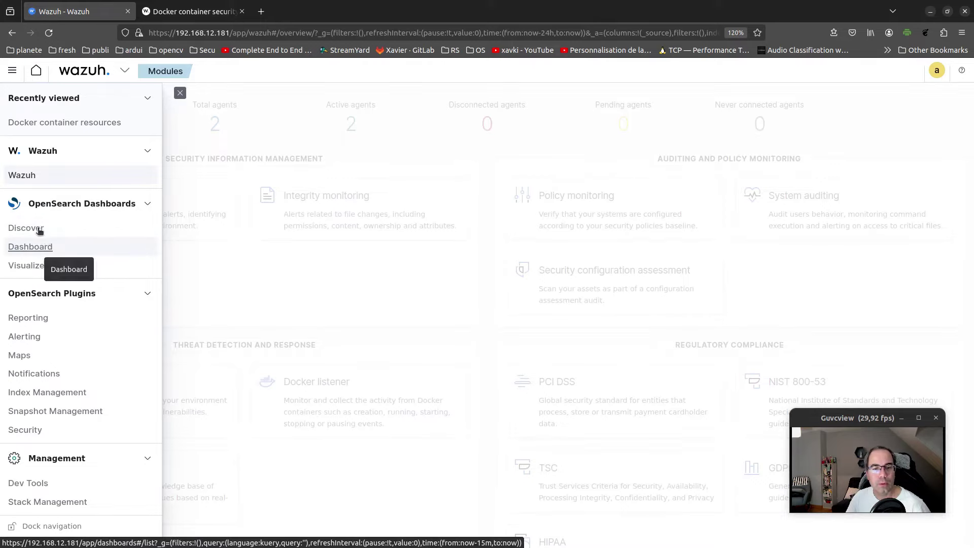
left_click(39, 229)
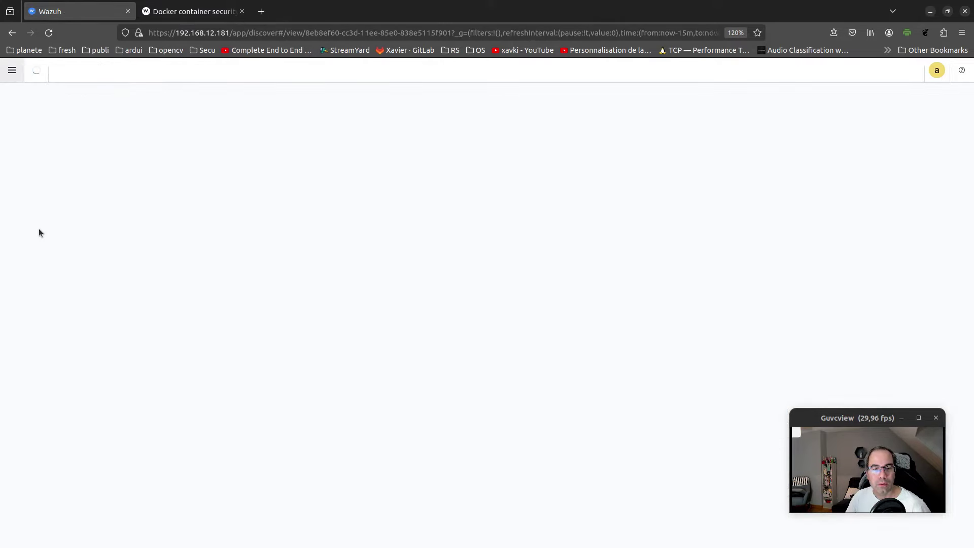
left_click(775, 72)
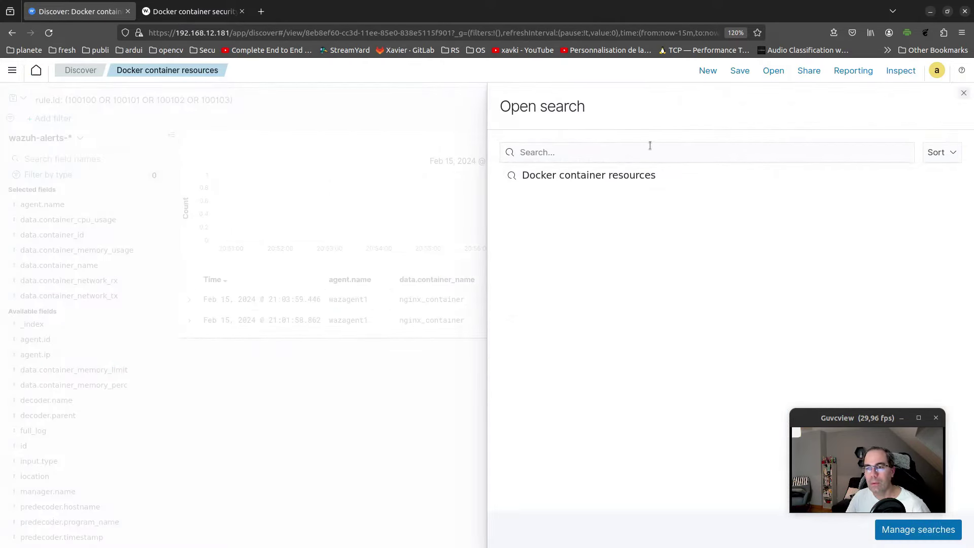
left_click(486, 405)
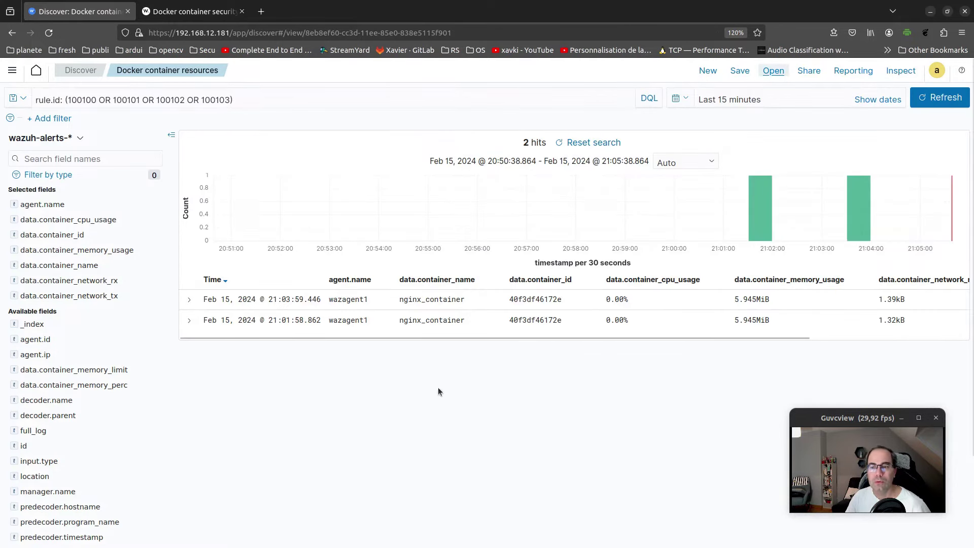
Step: Create a new dashboard and start a Data Table visualization in it with the saved search "Docker container resources" as source
left_click(12, 70)
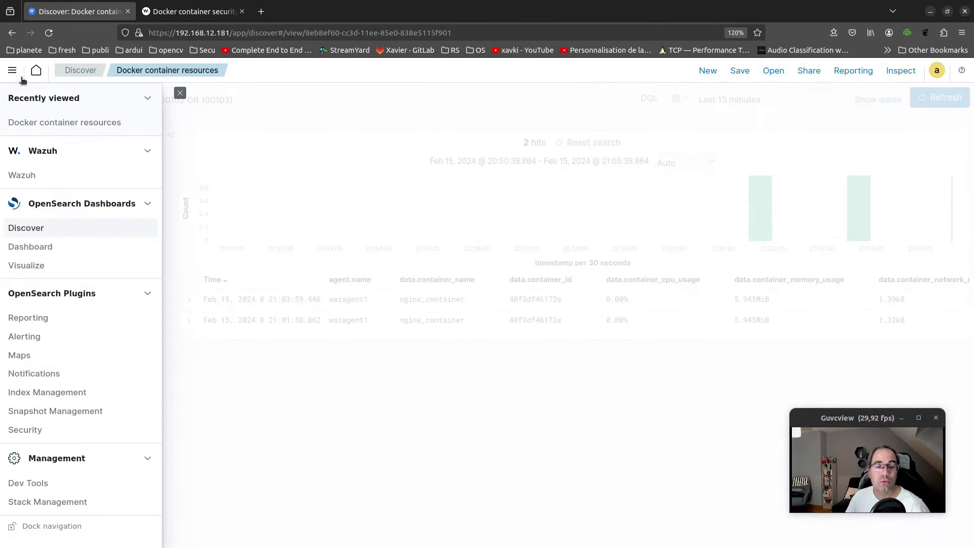
left_click(45, 249)
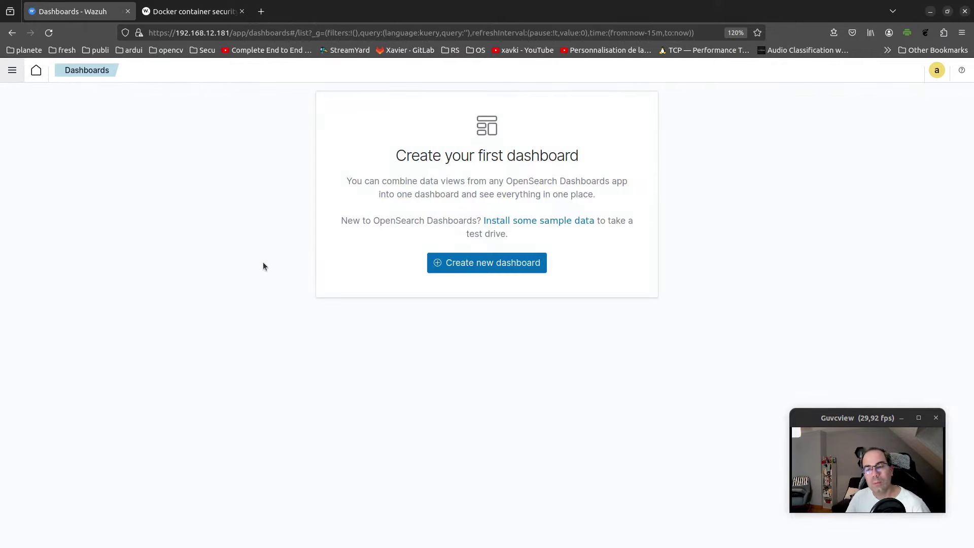
left_click(507, 262)
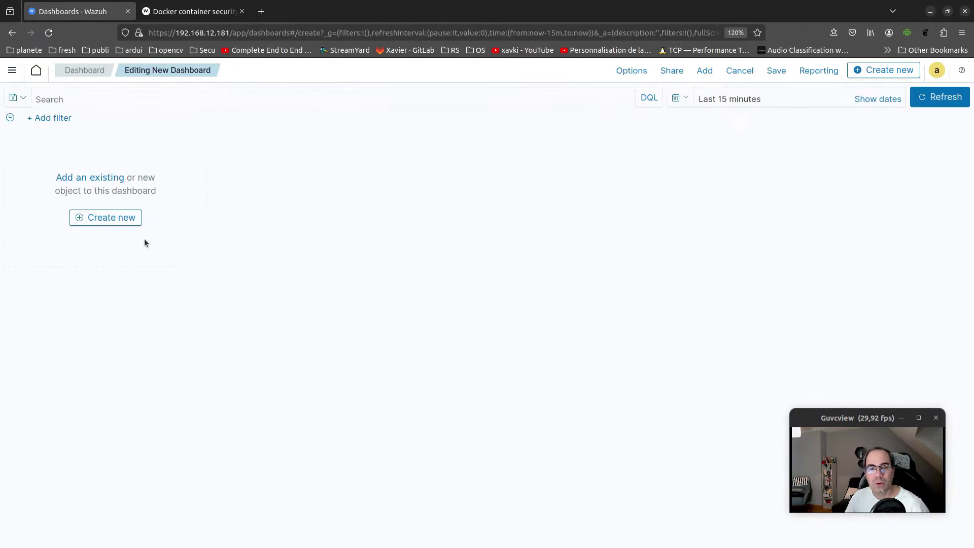
left_click(130, 220)
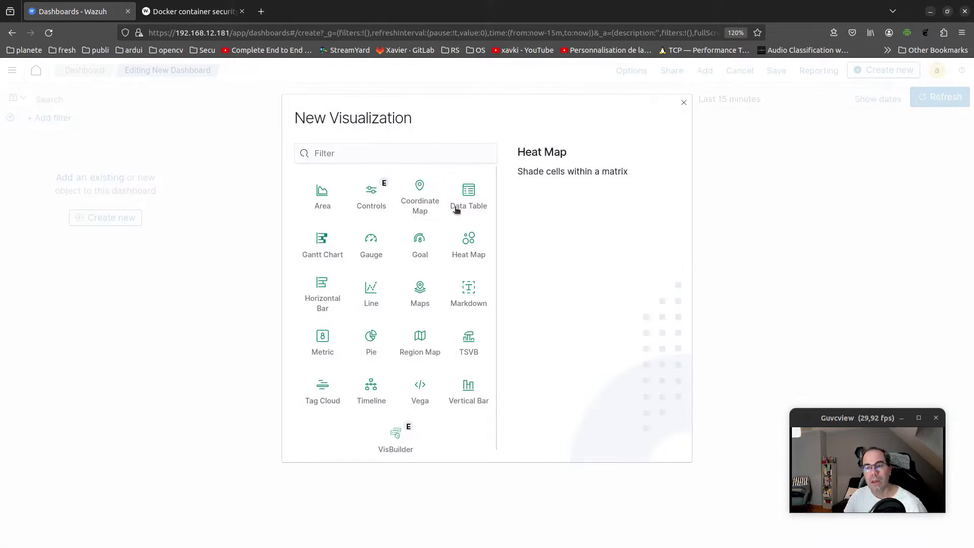
left_click(470, 196)
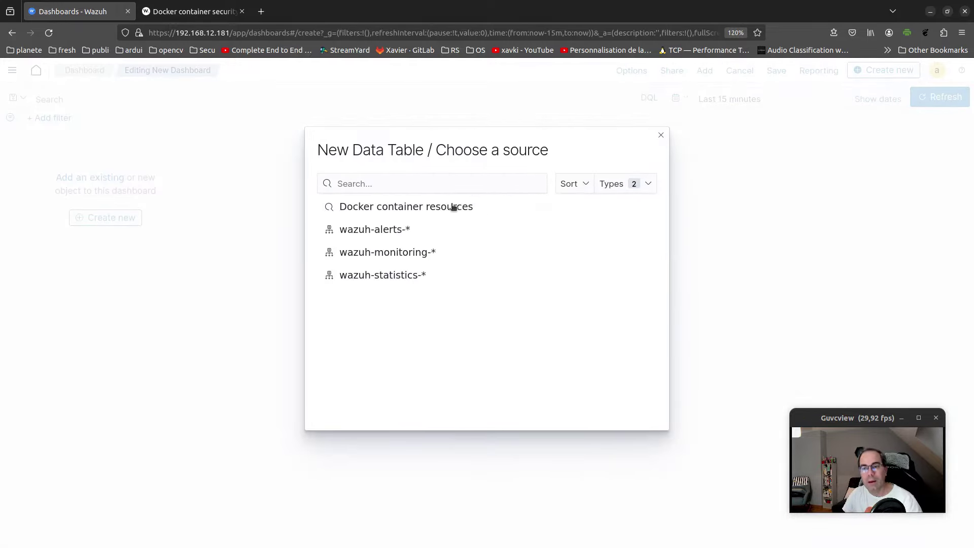
left_click(415, 208)
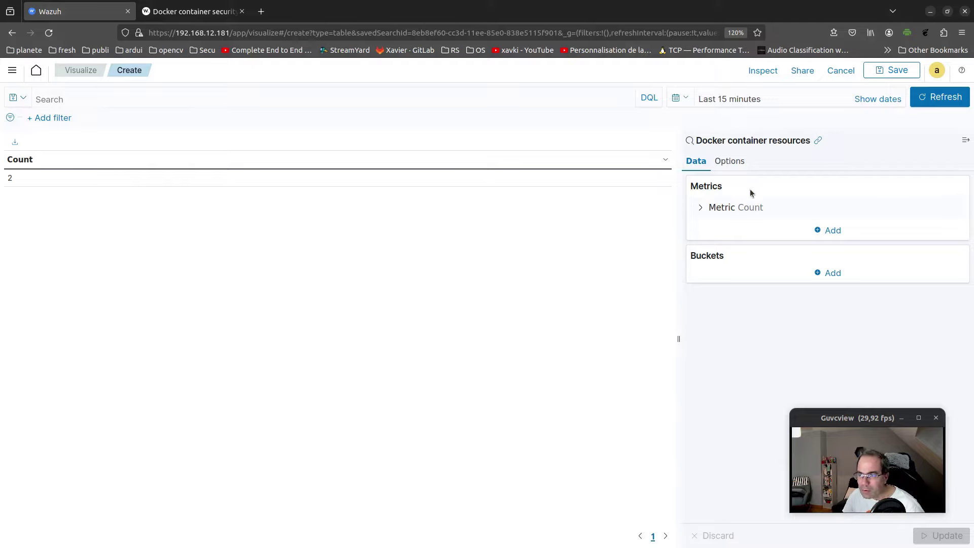
Step: Review the data table's display options, then expand the Count metric and browse its available aggregation types
left_click(736, 163)
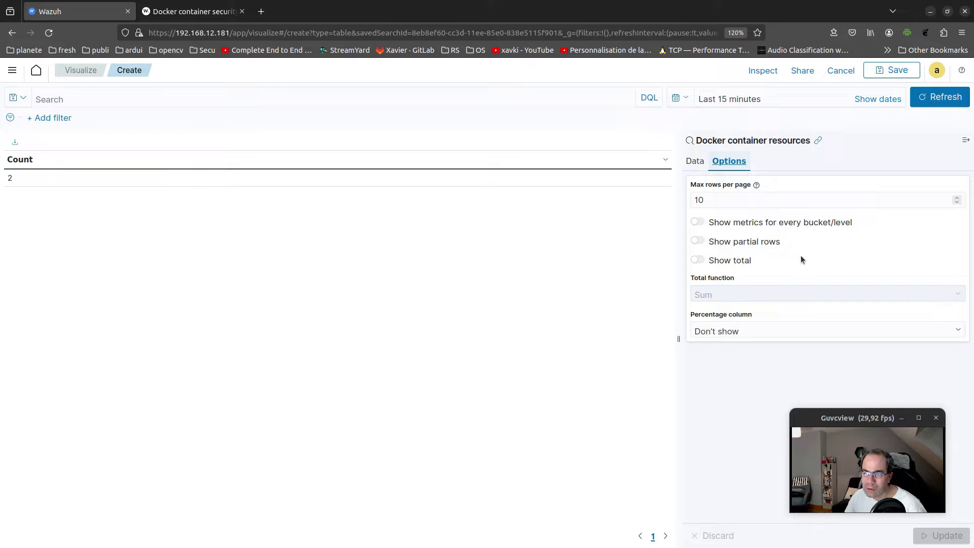
left_click(694, 162)
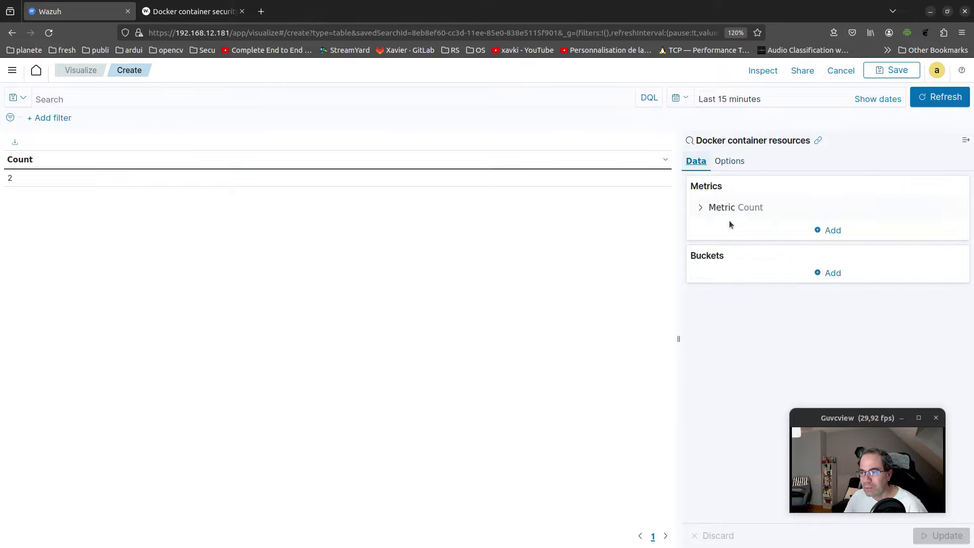
left_click(704, 208)
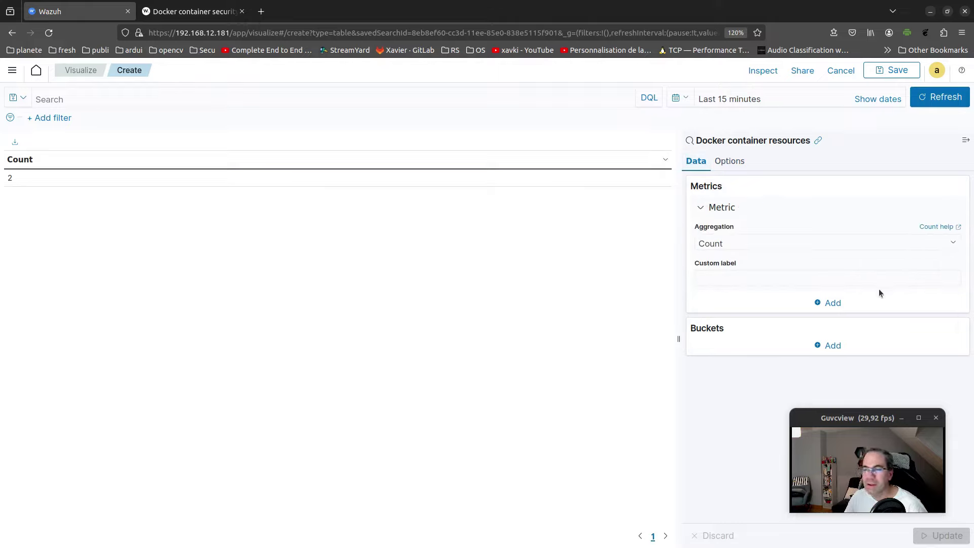
left_click(778, 243)
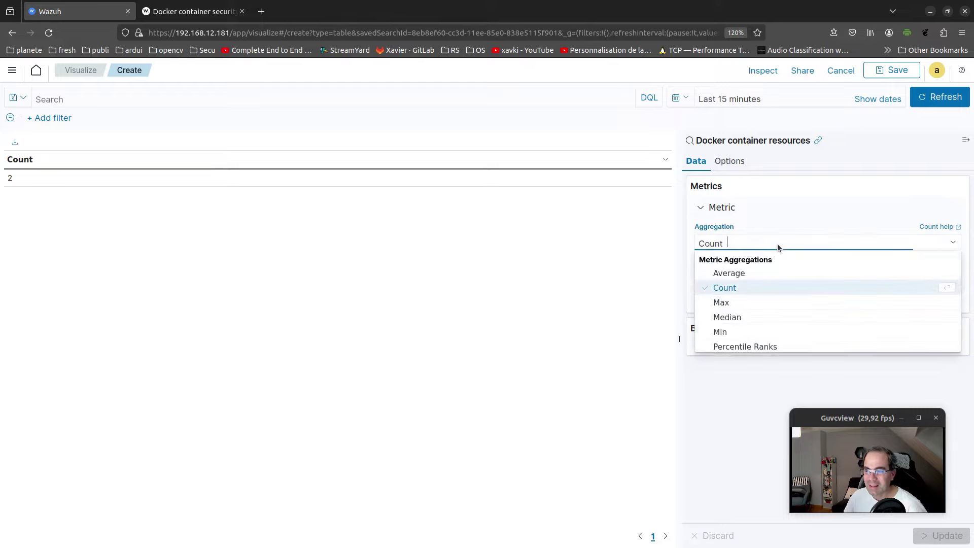
scroll(787, 300, "down", 2)
scroll(789, 299, "down", 3)
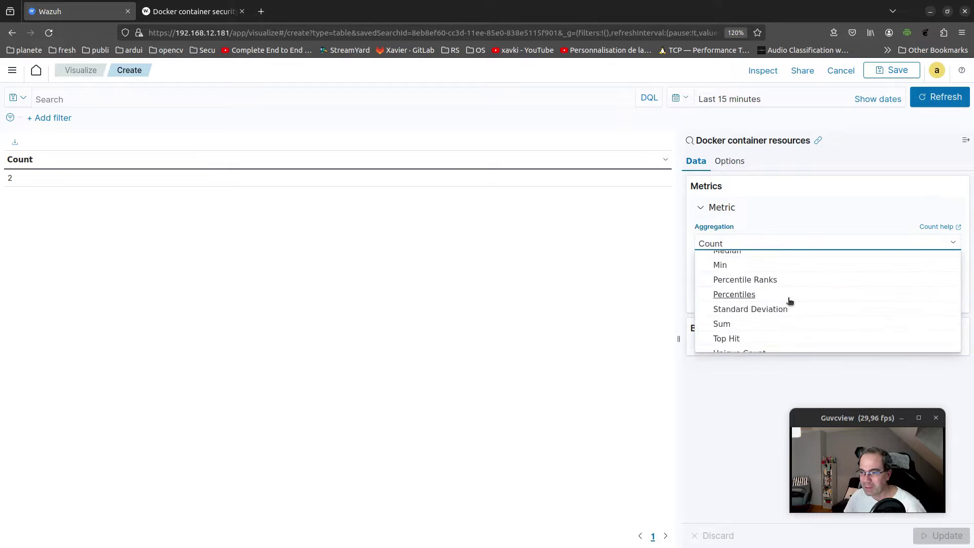